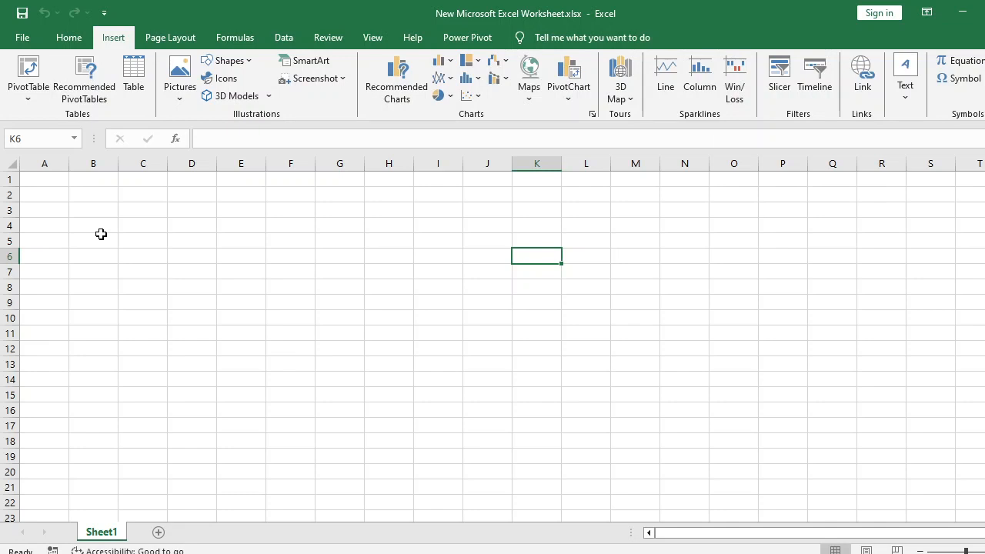
- Enter the values 10 to 90 in increments of 10 down cells B5 to B13
{"action": "left_click", "coordinate": [93, 179]}
{"action": "left_click", "coordinate": [88, 243]}
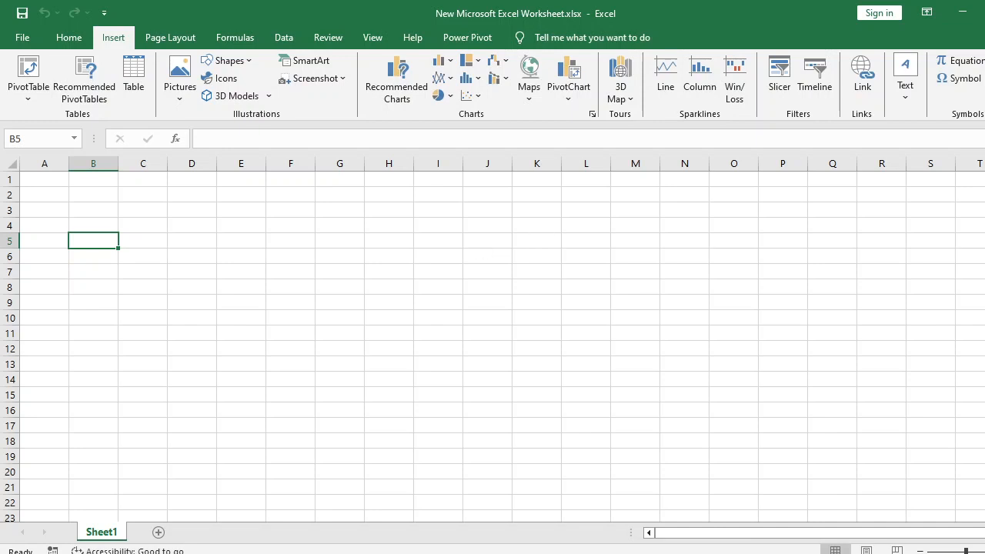
{"action": "type", "text": "10"}
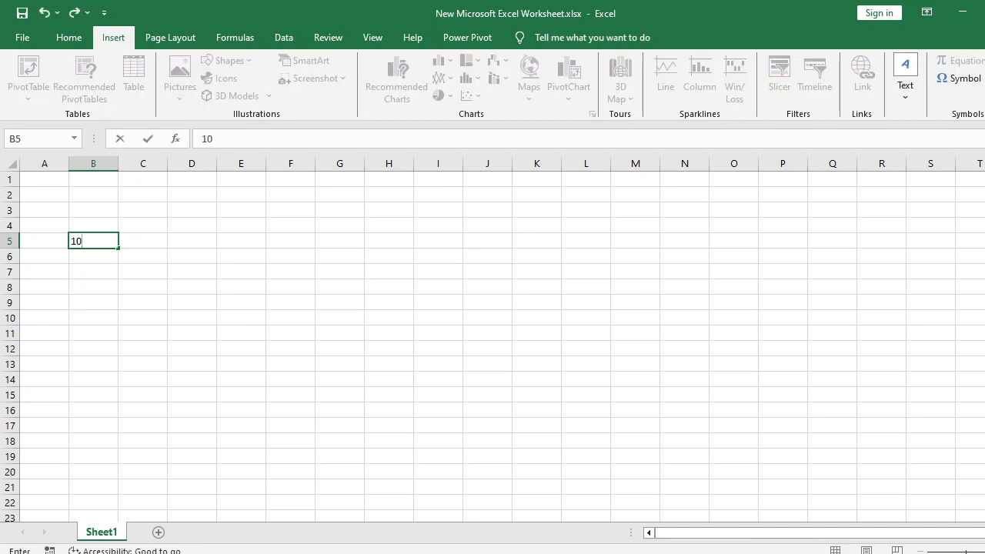
{"action": "key", "text": "Return"}
{"action": "type", "text": "20"}
{"action": "key", "text": "Return"}
{"action": "type", "text": "30"}
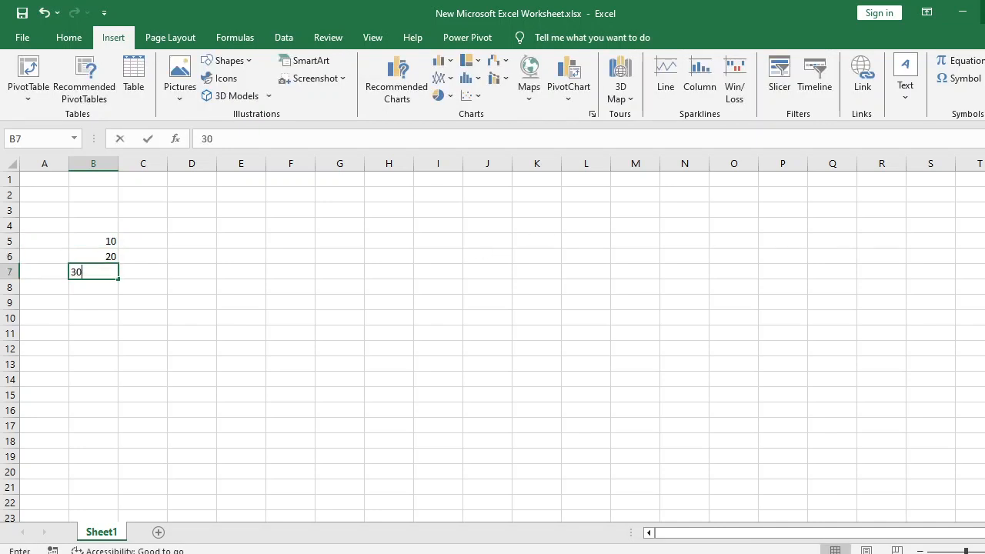
{"action": "key", "text": "Return"}
{"action": "type", "text": "40"}
{"action": "key", "text": "Return"}
{"action": "type", "text": "50"}
{"action": "key", "text": "Return"}
{"action": "type", "text": "6"}
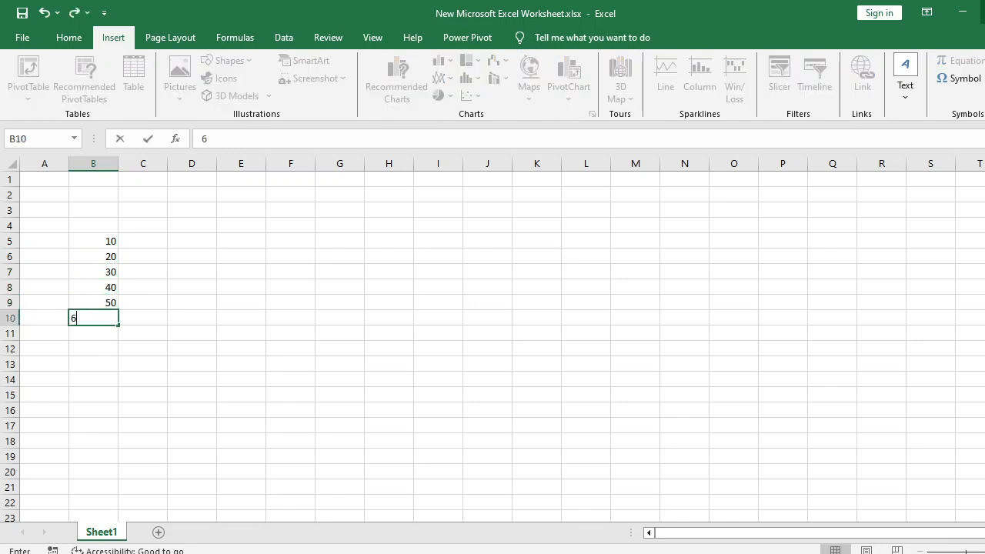
{"action": "type", "text": "0"}
{"action": "key", "text": "Return"}
{"action": "type", "text": "70"}
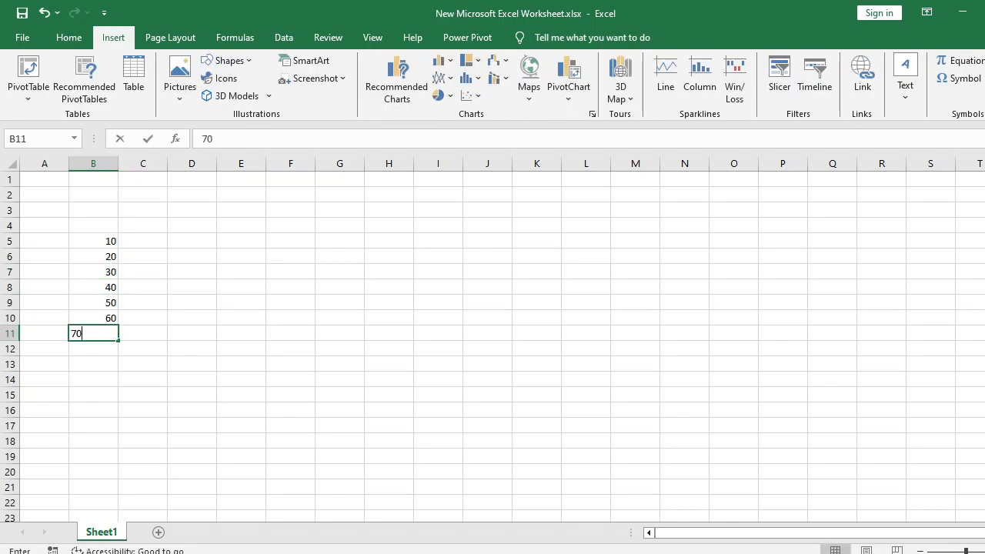
{"action": "key", "text": "Return"}
{"action": "type", "text": "80"}
{"action": "key", "text": "Return"}
{"action": "type", "text": "90"}
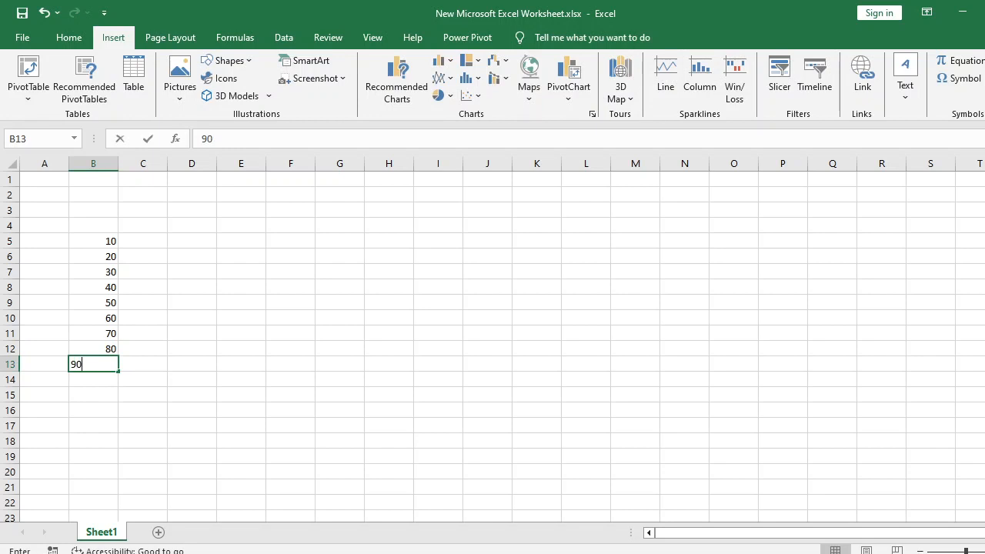
{"action": "key", "text": "Return"}
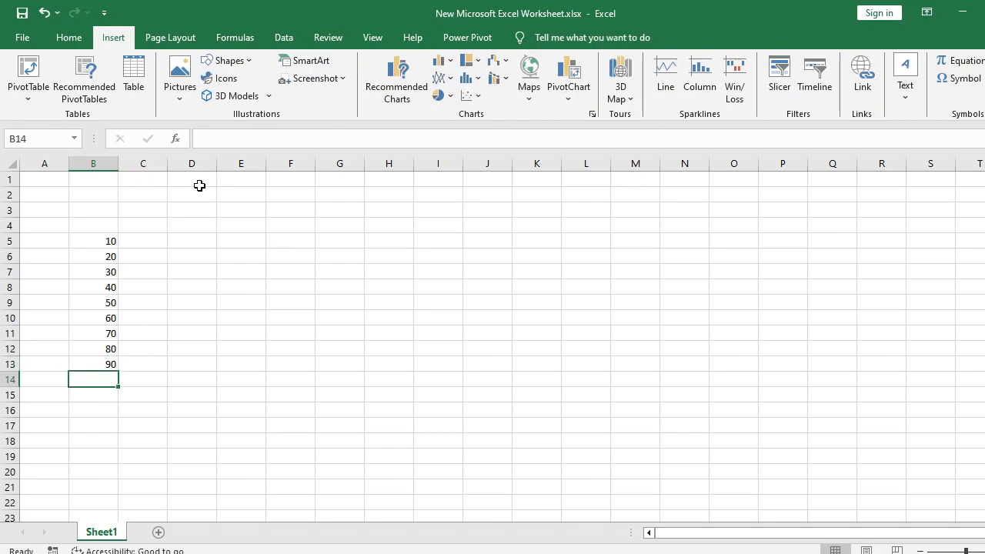
- Merge and center each of the cell blocks D2:F4, H2:J4 and L2:N4
{"action": "left_click_drag", "start_coordinate": [199, 185], "coordinate": [288, 226]}
{"action": "left_click_drag", "start_coordinate": [192, 192], "coordinate": [297, 231]}
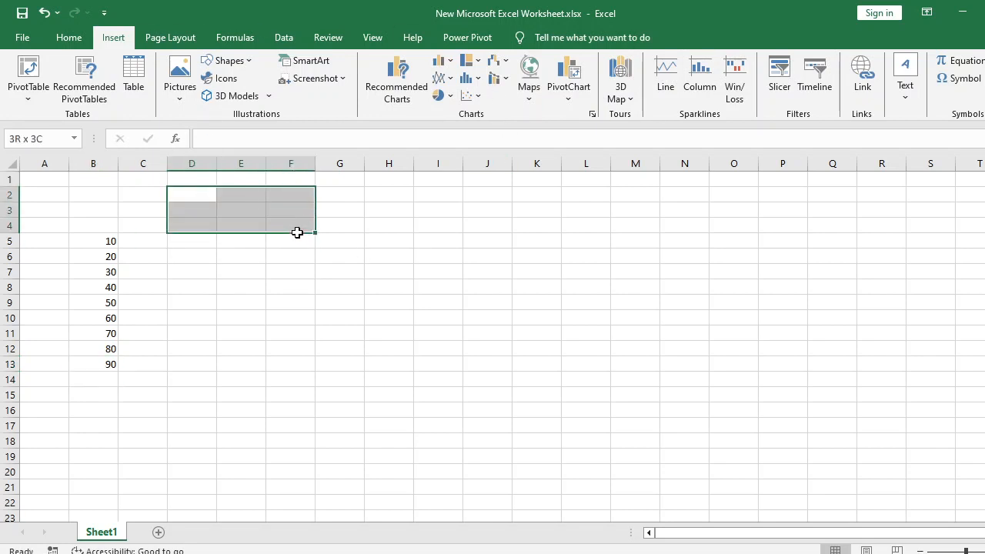
{"action": "left_click", "coordinate": [67, 39]}
{"action": "left_click", "coordinate": [405, 92]}
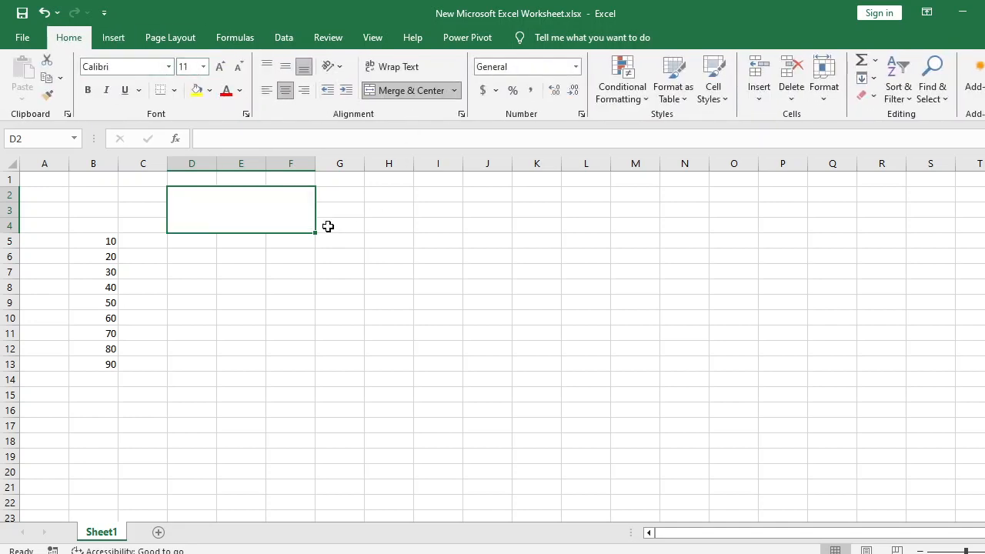
{"action": "left_click_drag", "start_coordinate": [388, 196], "coordinate": [506, 227]}
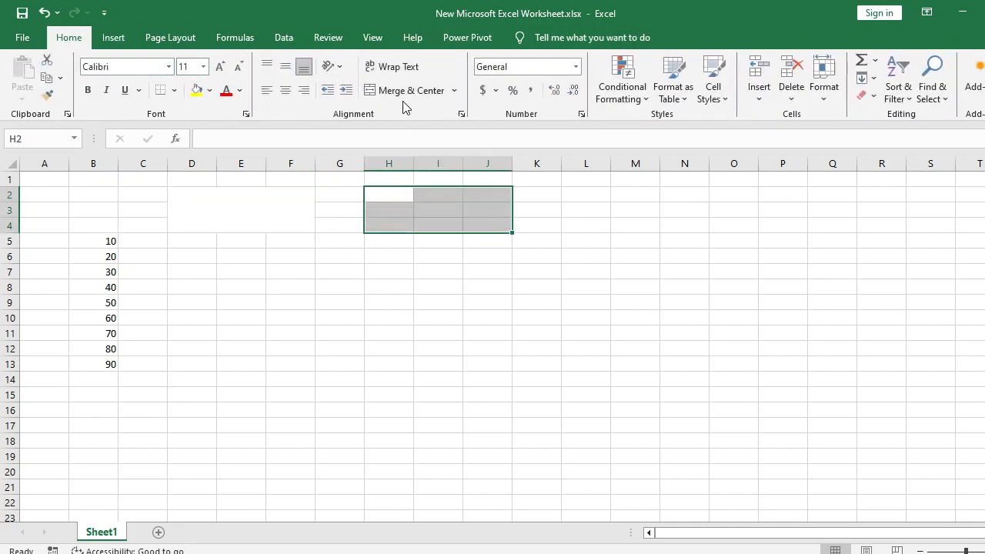
{"action": "left_click", "coordinate": [407, 91]}
{"action": "left_click_drag", "start_coordinate": [594, 194], "coordinate": [686, 228]}
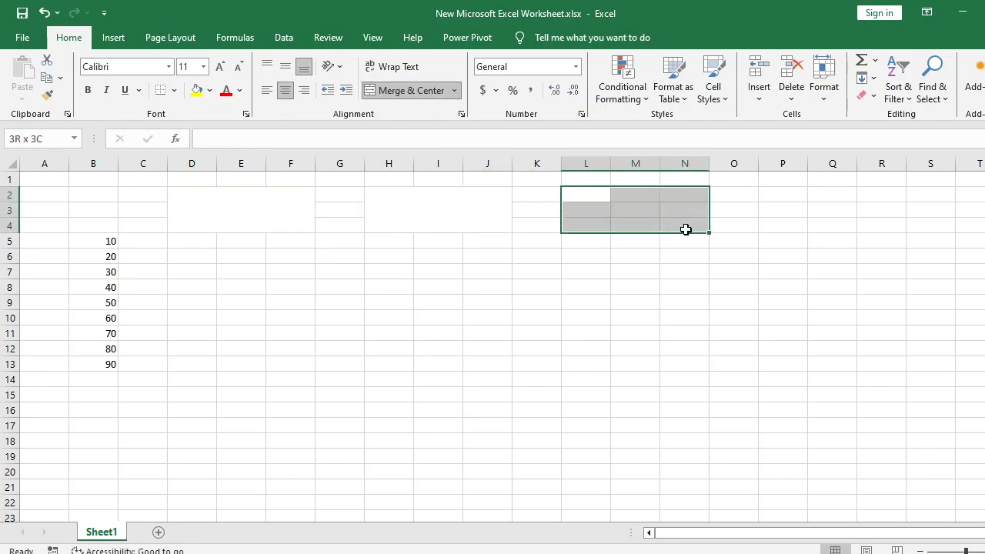
{"action": "left_click", "coordinate": [412, 91]}
- Label the first merged block by entering "Line" in cell E5 beneath it
{"action": "left_click", "coordinate": [240, 246]}
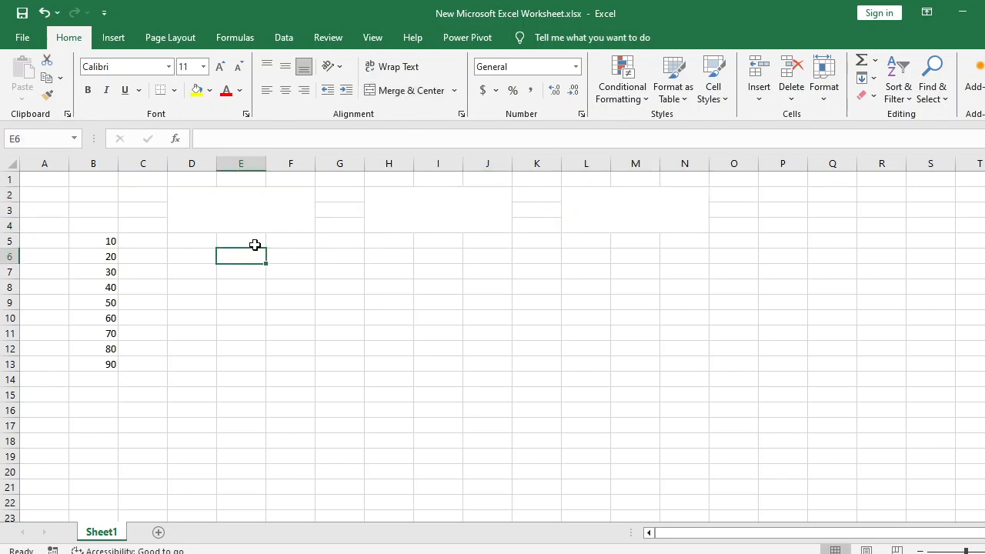
{"action": "type", "text": "Li"}
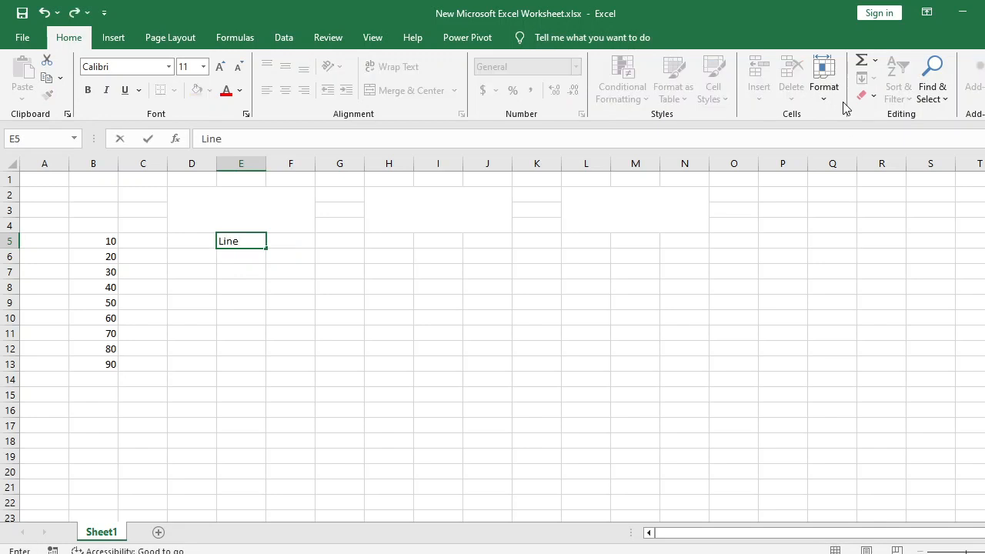
{"action": "type", "text": "ne"}
{"action": "key", "text": "Return"}
- Label the second merged block by entering "Column" in cell I5 beneath it
{"action": "key", "text": "Up"}
{"action": "key", "text": "Right"}
{"action": "key", "text": "Right"}
{"action": "key", "text": "Right"}
{"action": "key", "text": "Right"}
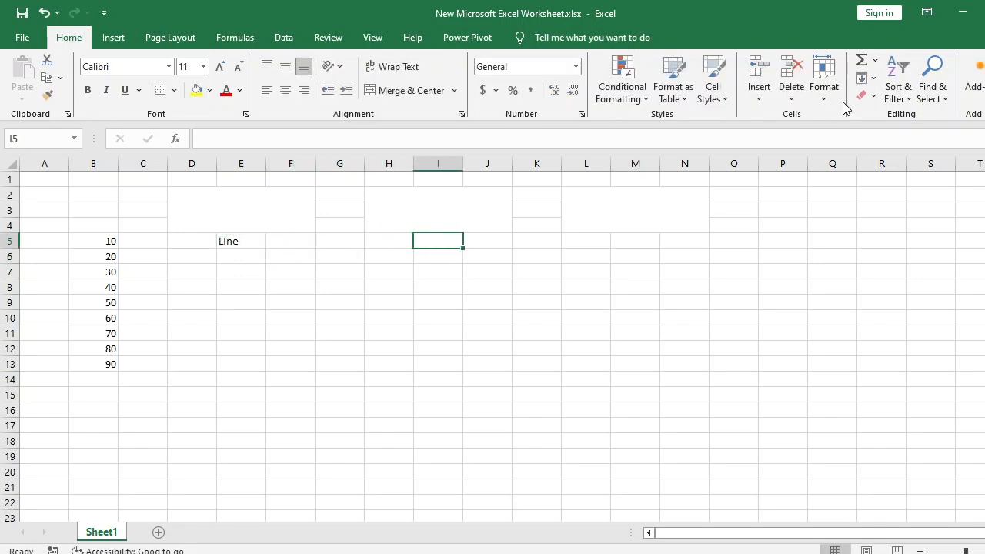
{"action": "type", "text": "Column"}
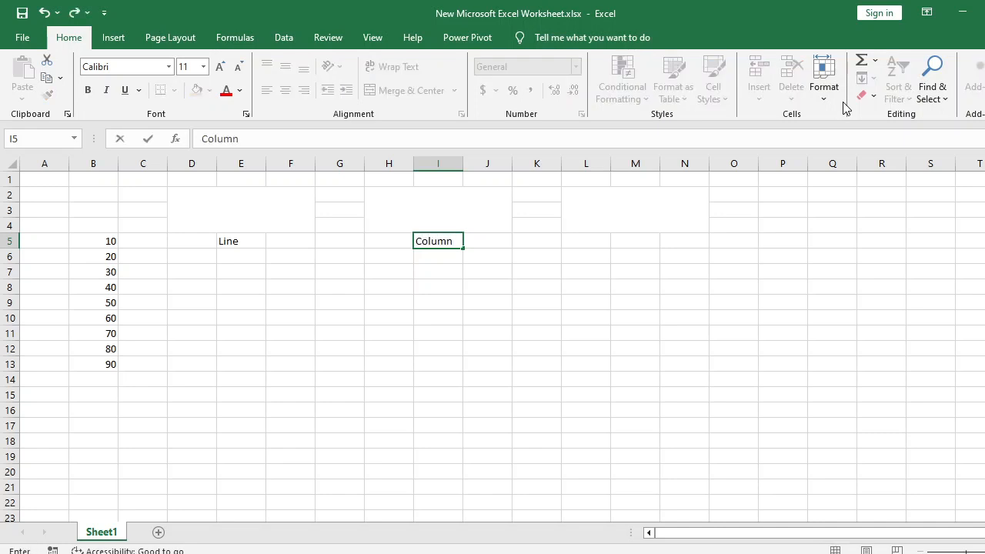
{"action": "key", "text": "Return"}
- Label the third merged block by entering "Win/Loss" in cell M5 beneath it
{"action": "key", "text": "Up"}
{"action": "key", "text": "Right"}
{"action": "key", "text": "Right"}
{"action": "key", "text": "Right"}
{"action": "key", "text": "Right"}
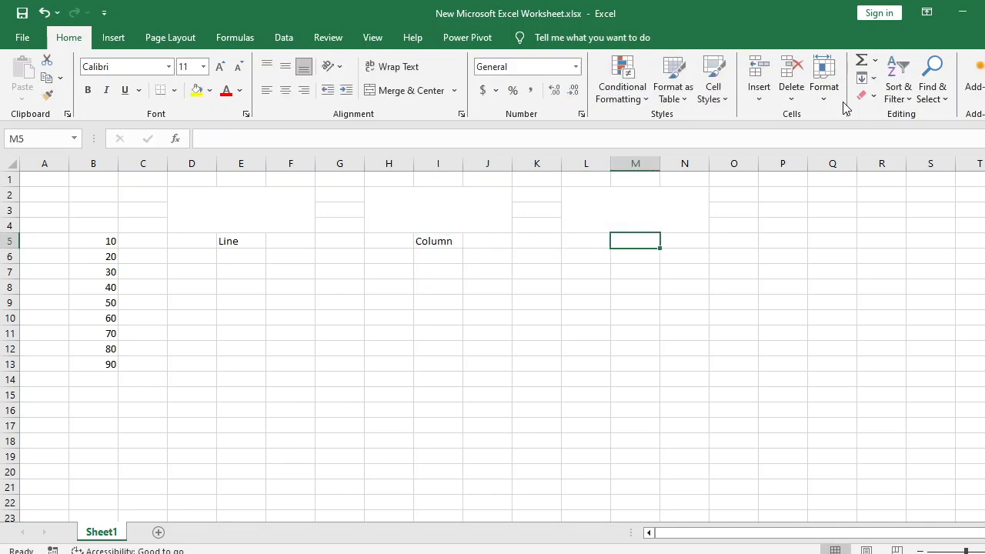
{"action": "type", "text": "Win/Loss"}
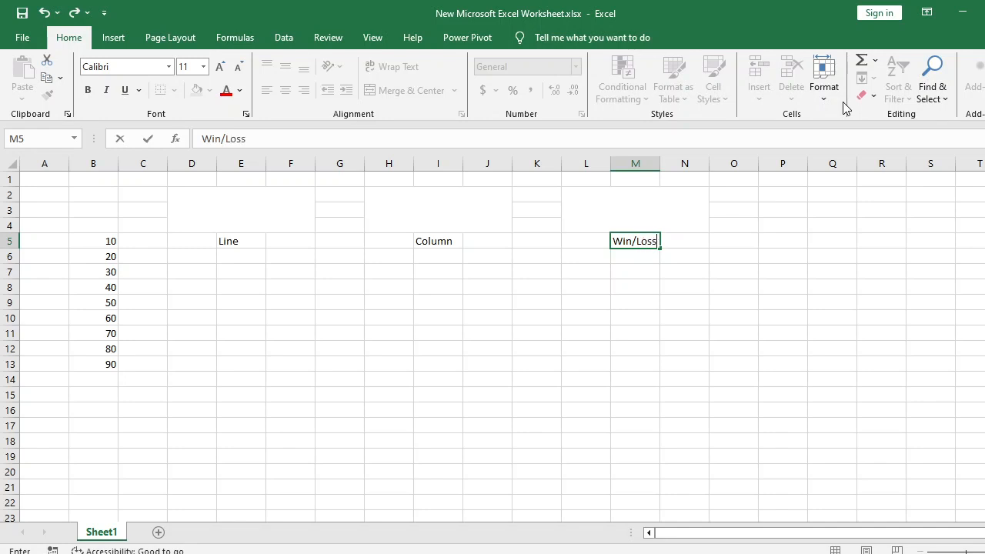
{"action": "key", "text": "Return"}
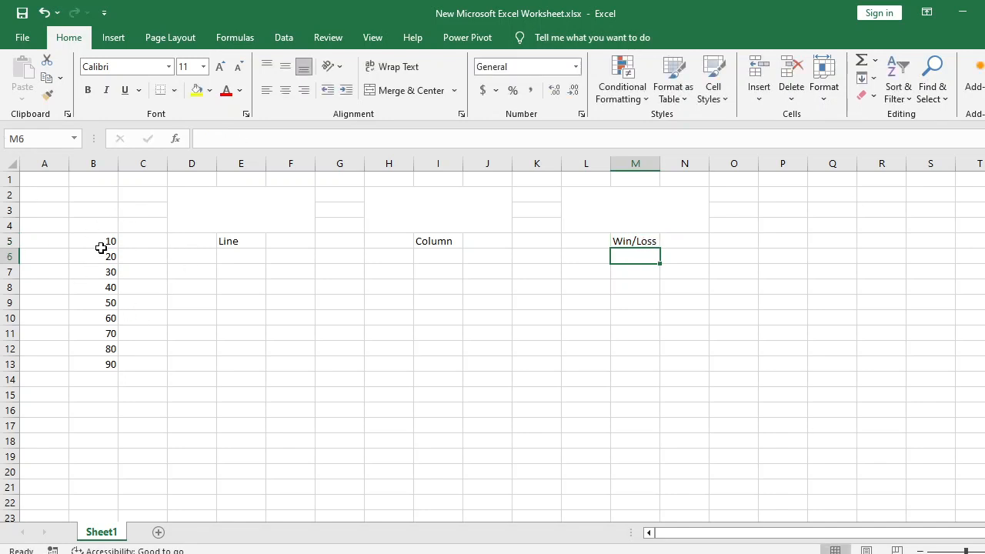
{"action": "left_click_drag", "start_coordinate": [93, 239], "coordinate": [86, 358]}
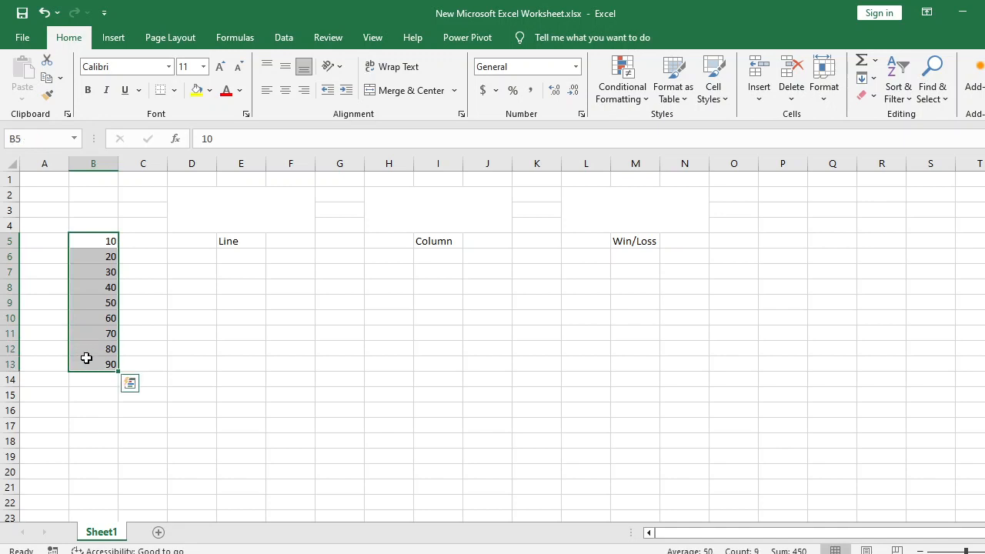
{"action": "left_click", "coordinate": [236, 215]}
{"action": "left_click", "coordinate": [441, 201]}
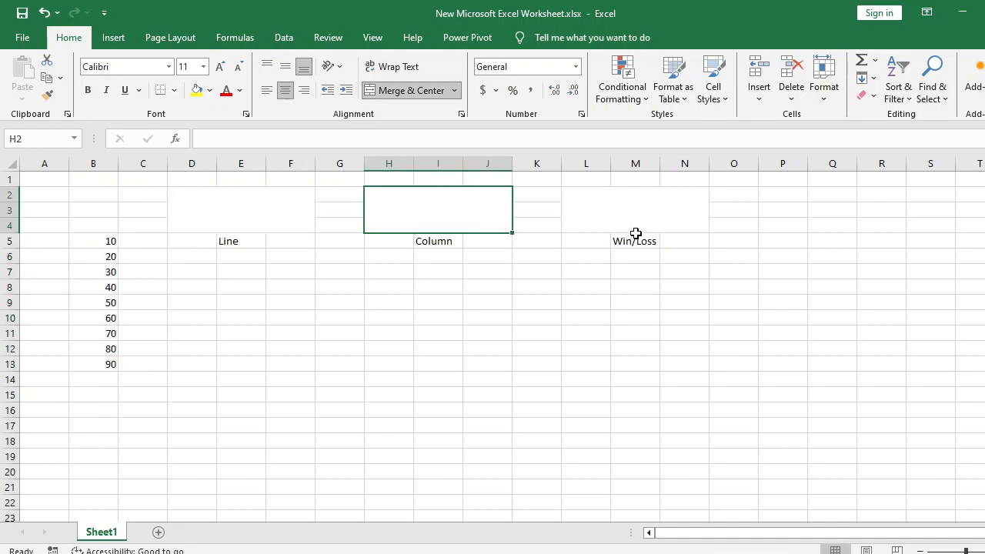
{"action": "left_click", "coordinate": [645, 208]}
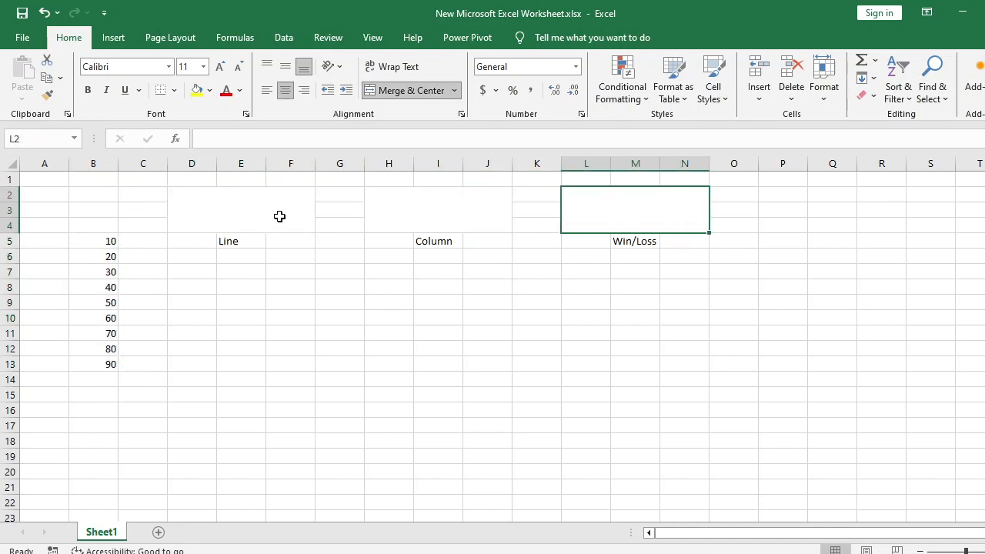
{"action": "left_click", "coordinate": [255, 205]}
{"action": "left_click", "coordinate": [138, 310]}
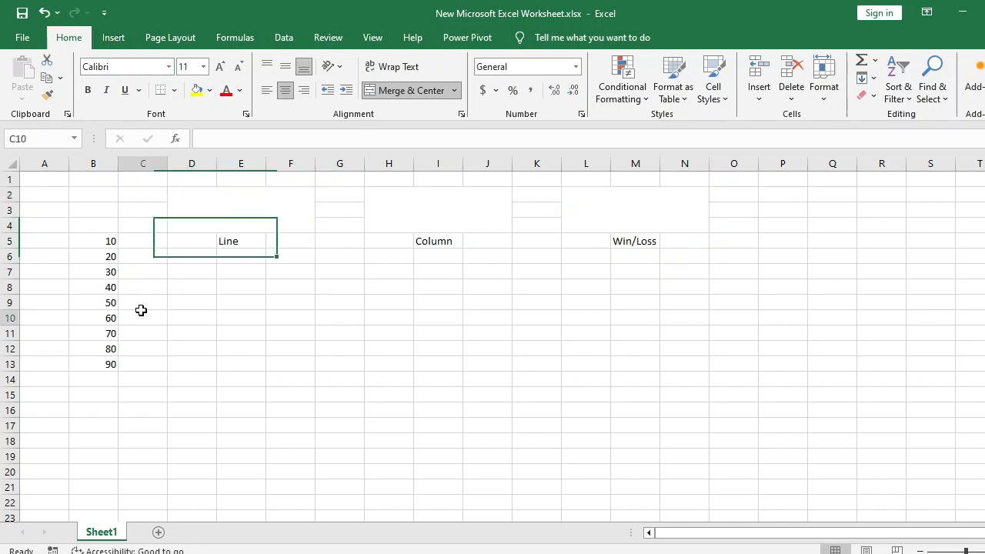
- Insert a line sparkline with data range B5:B13, placed in the merged cell D2 above the Line label
{"action": "left_click_drag", "start_coordinate": [97, 244], "coordinate": [95, 363]}
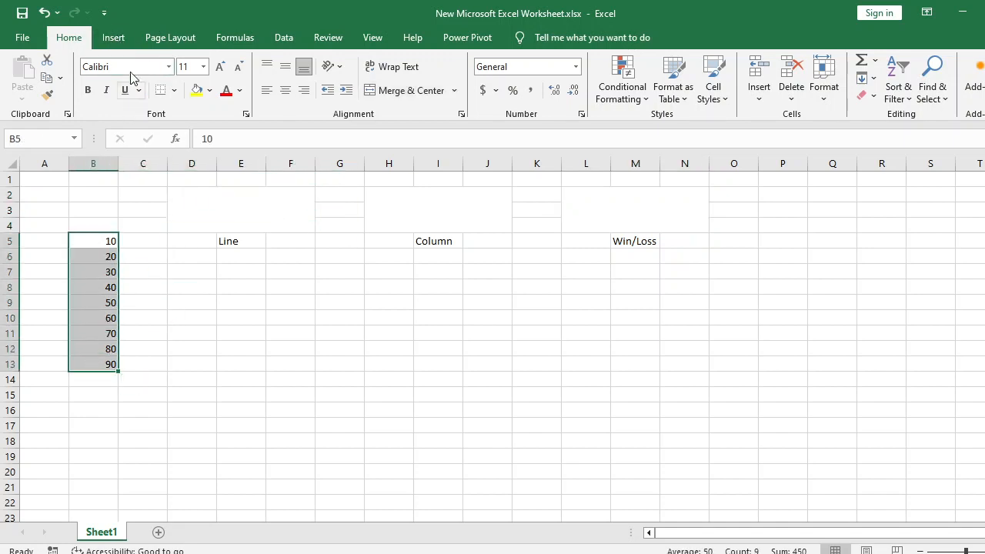
{"action": "left_click", "coordinate": [113, 37]}
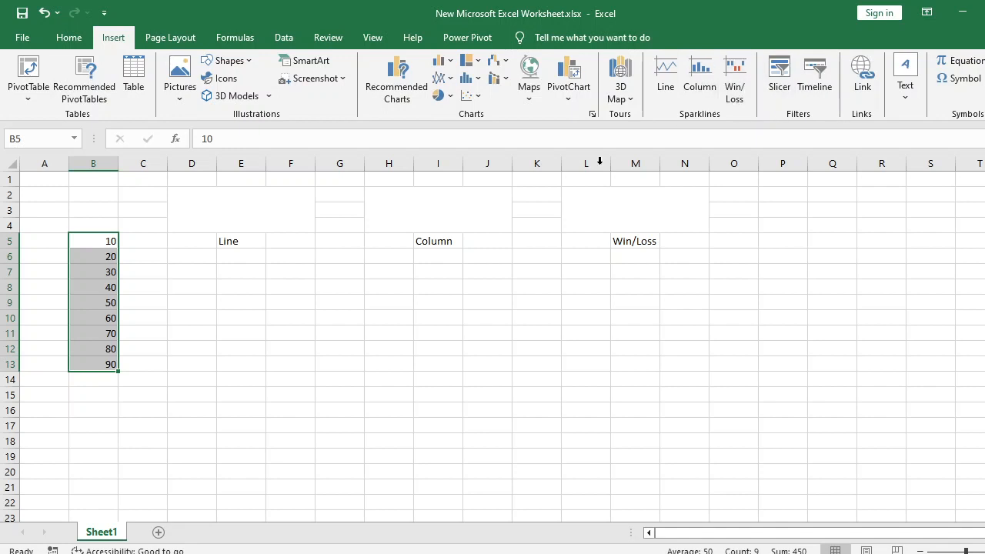
{"action": "left_click", "coordinate": [669, 77]}
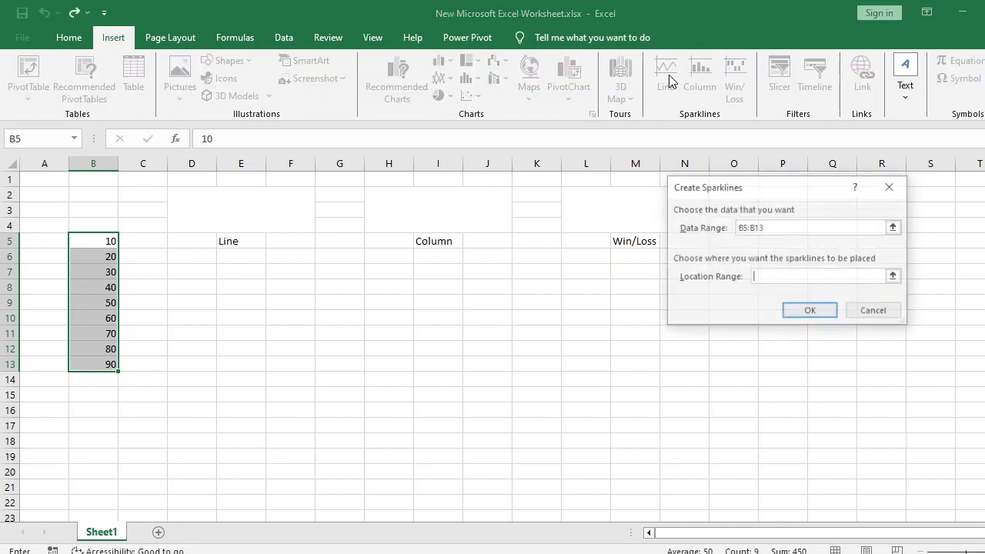
{"action": "left_click_drag", "start_coordinate": [731, 192], "coordinate": [711, 187]}
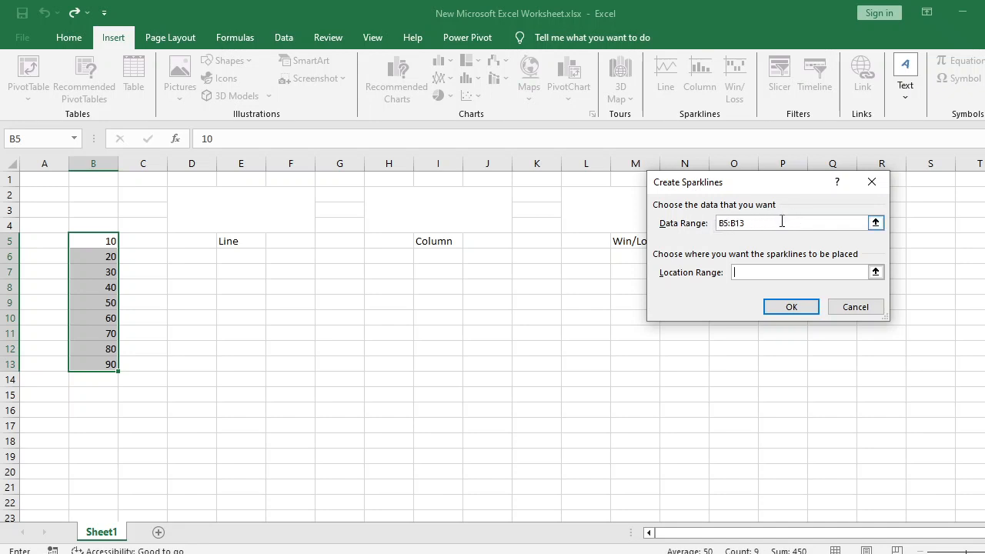
{"action": "left_click", "coordinate": [756, 224]}
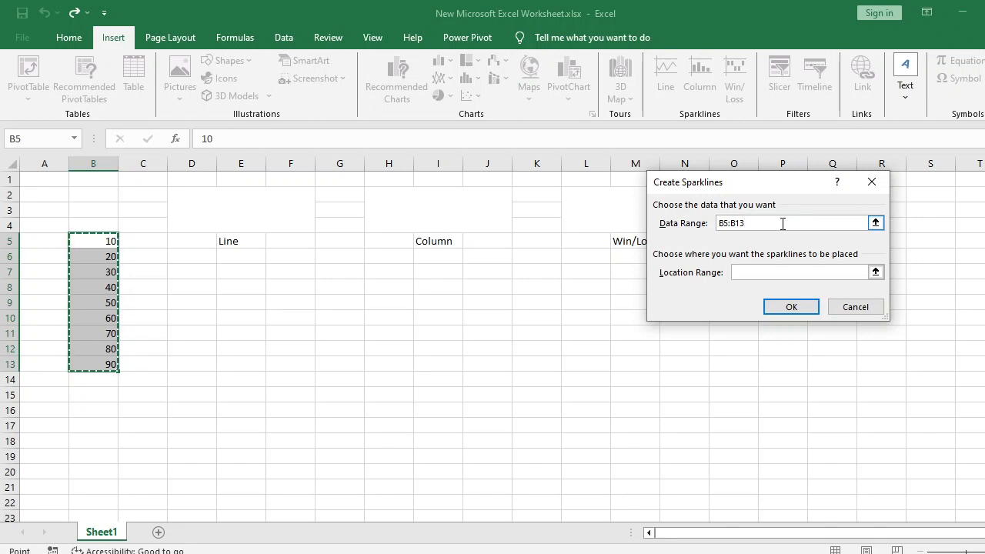
{"action": "left_click_drag", "start_coordinate": [782, 224], "coordinate": [696, 219]}
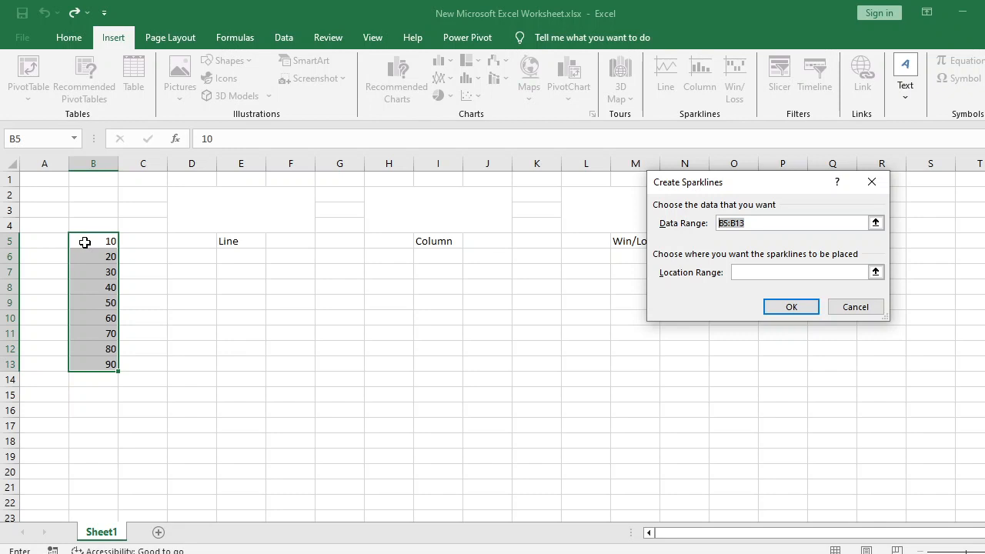
{"action": "key", "text": "BackSpace"}
{"action": "left_click_drag", "start_coordinate": [91, 245], "coordinate": [90, 360]}
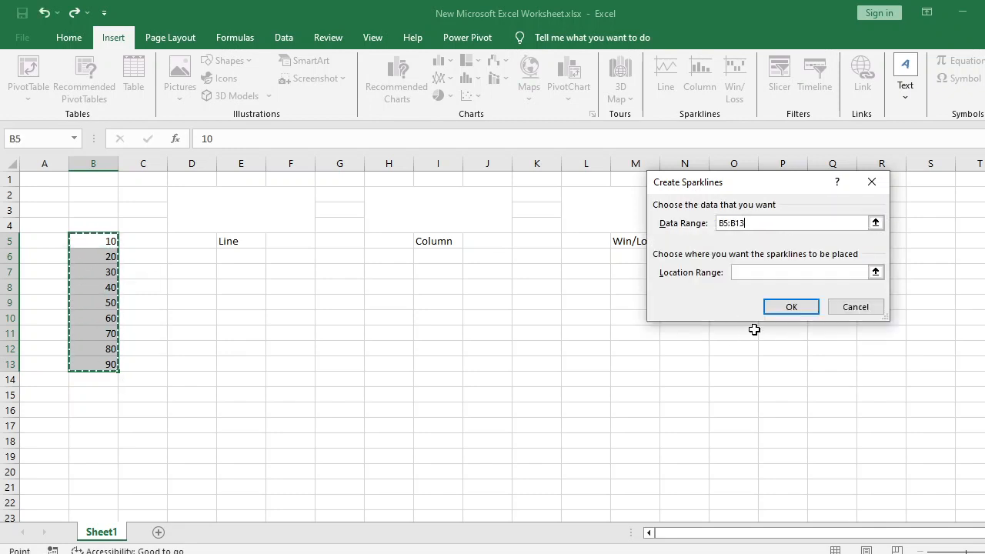
{"action": "left_click", "coordinate": [760, 274]}
{"action": "left_click", "coordinate": [216, 206]}
{"action": "left_click", "coordinate": [800, 307]}
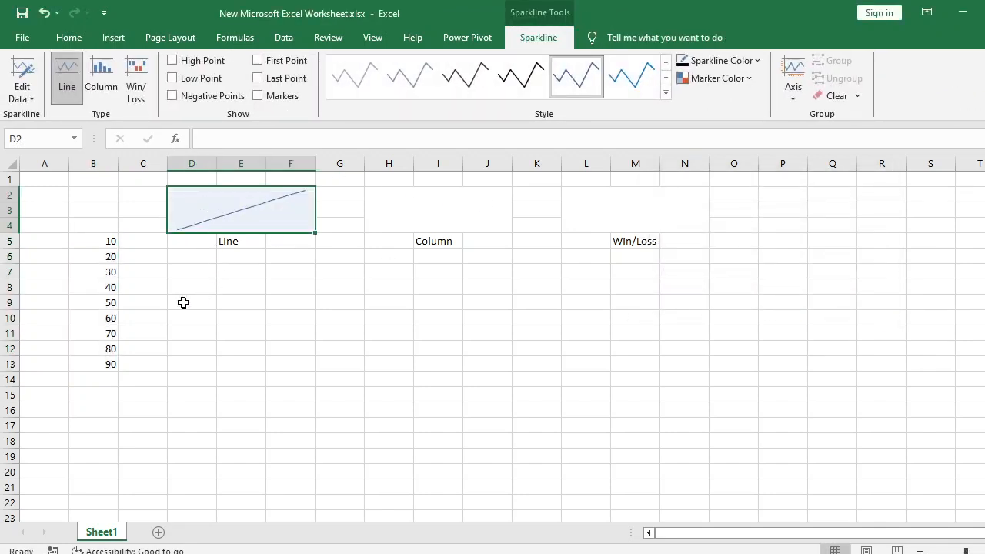
- Replace the values in cells B6 to B13 with 111, 1, 1, 1, 1, 15, 6 and 7
{"action": "double_click", "coordinate": [97, 244]}
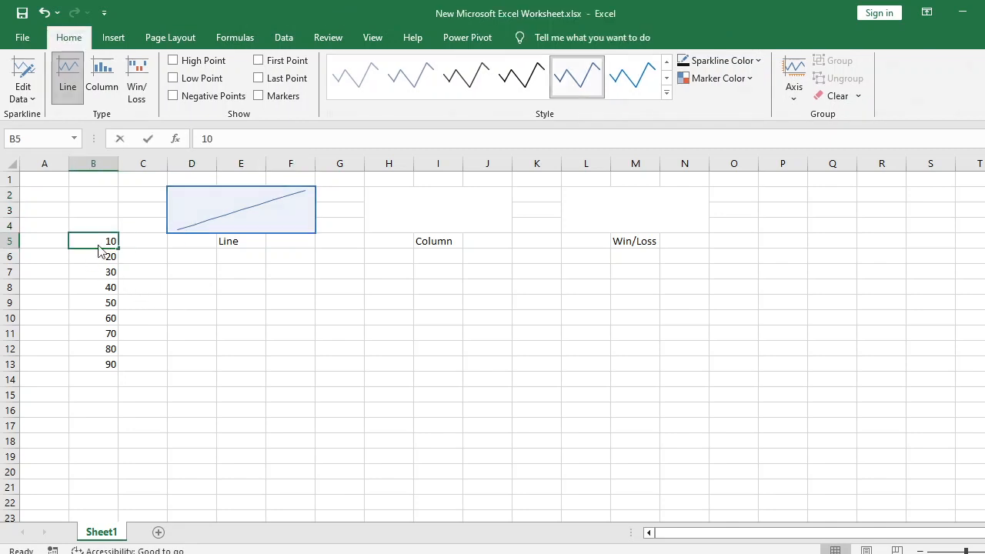
{"action": "key", "text": "Return"}
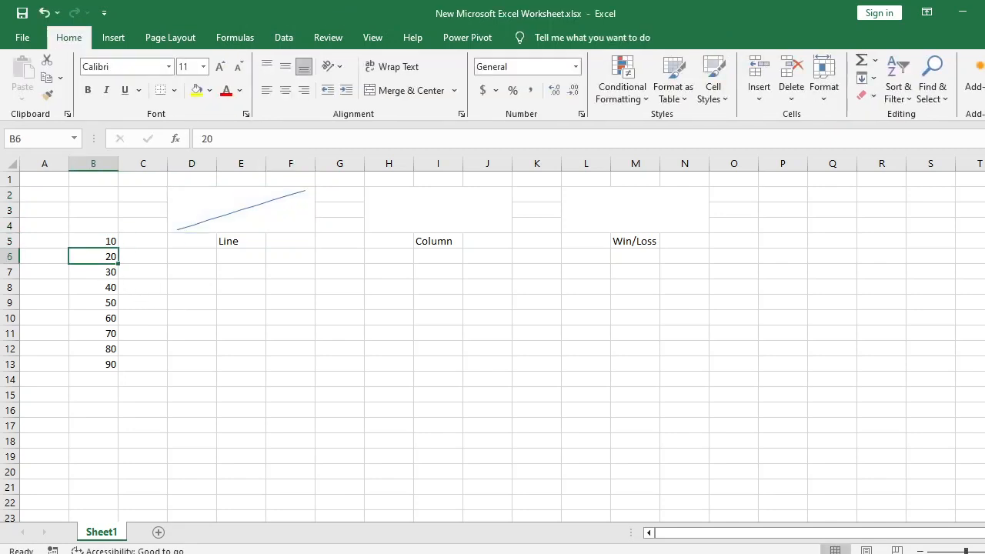
{"action": "type", "text": "11"}
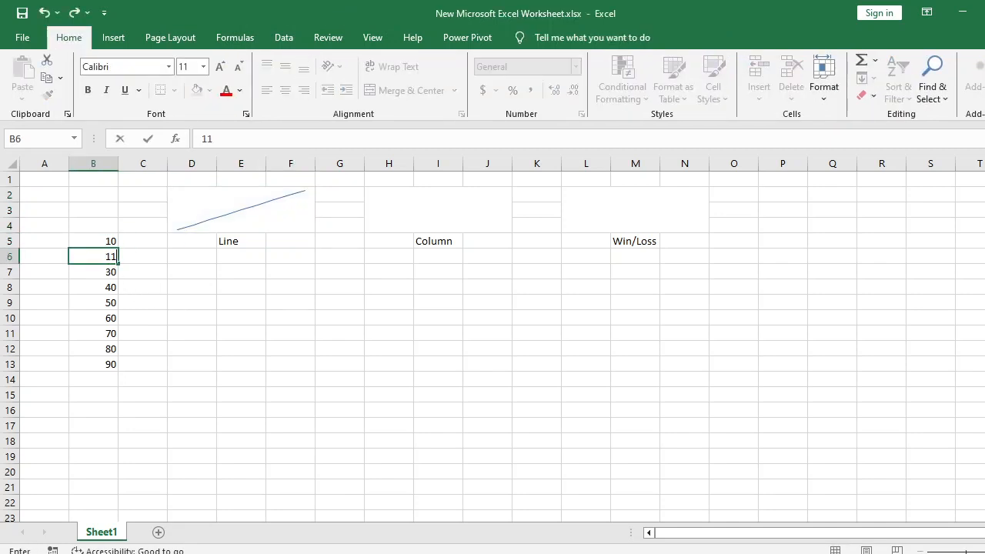
{"action": "type", "text": "1"}
{"action": "key", "text": "Return"}
{"action": "type", "text": "1"}
{"action": "key", "text": "Return"}
{"action": "type", "text": "1"}
{"action": "key", "text": "Return"}
{"action": "type", "text": "1 "}
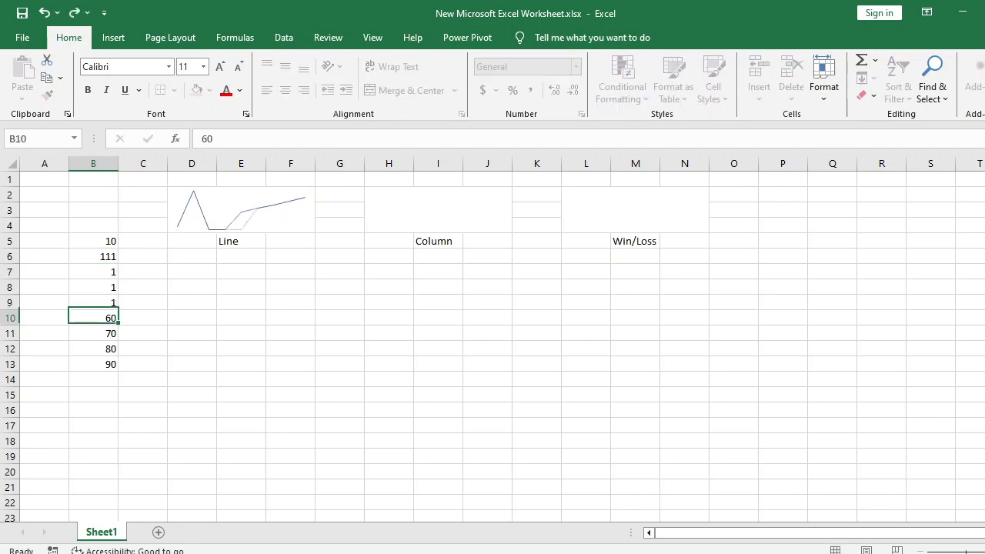
{"action": "type", "text": "1 15"}
{"action": "key", "text": "Return"}
{"action": "type", "text": "6"}
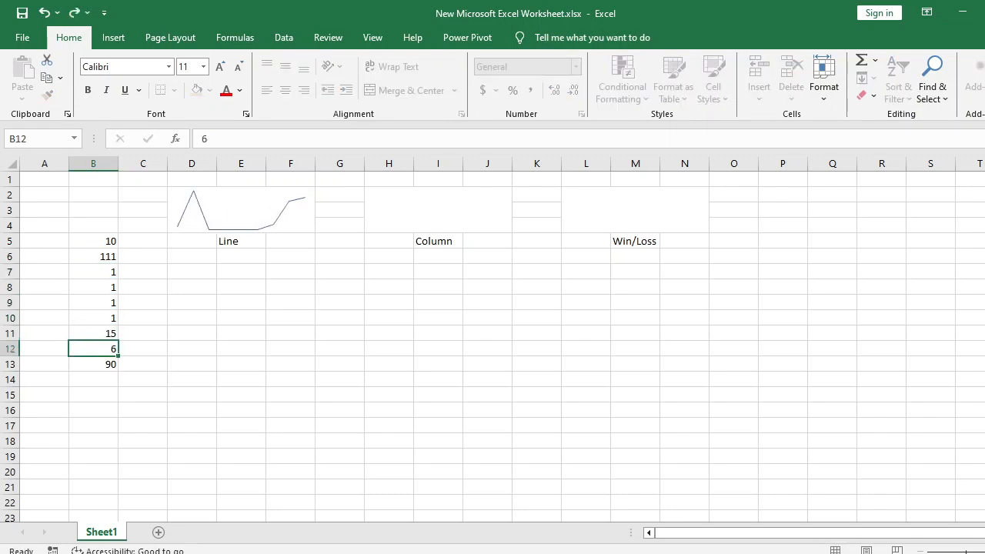
{"action": "key", "text": "Return"}
{"action": "type", "text": "7"}
{"action": "key", "text": "Return"}
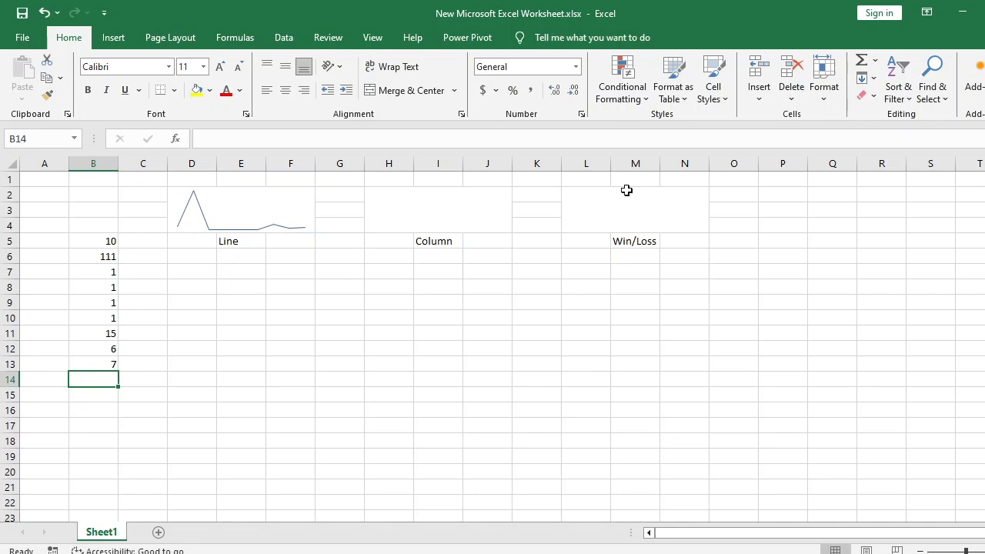
- Insert a column sparkline with data range B5:B13, placed in the merged cell H2 above the Column label
{"action": "left_click", "coordinate": [457, 208]}
{"action": "left_click", "coordinate": [114, 37]}
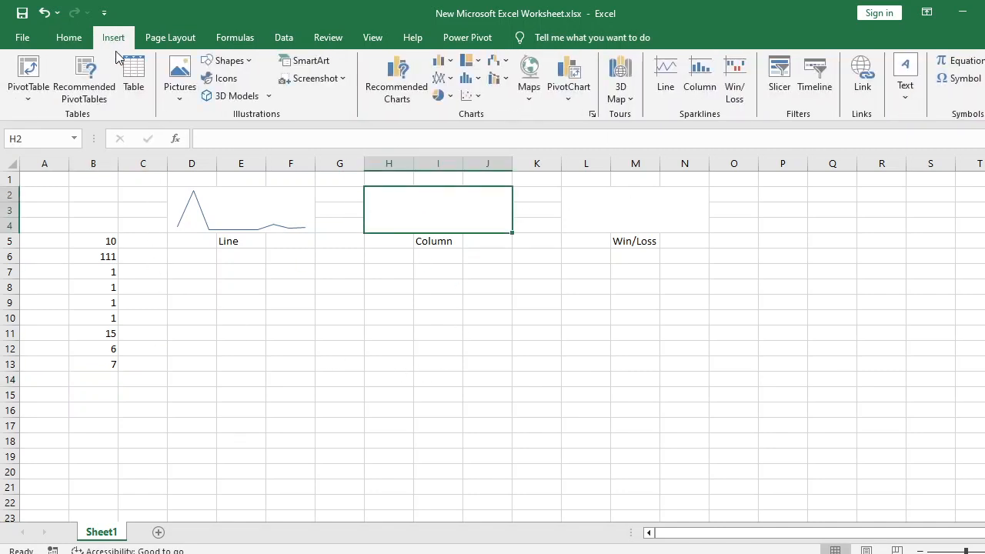
{"action": "left_click", "coordinate": [698, 71]}
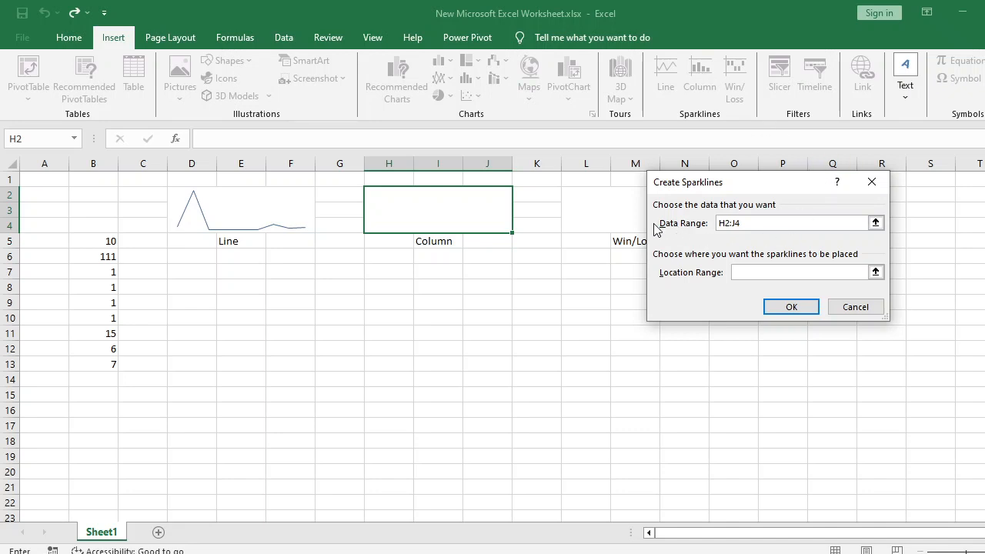
{"action": "left_click", "coordinate": [736, 223]}
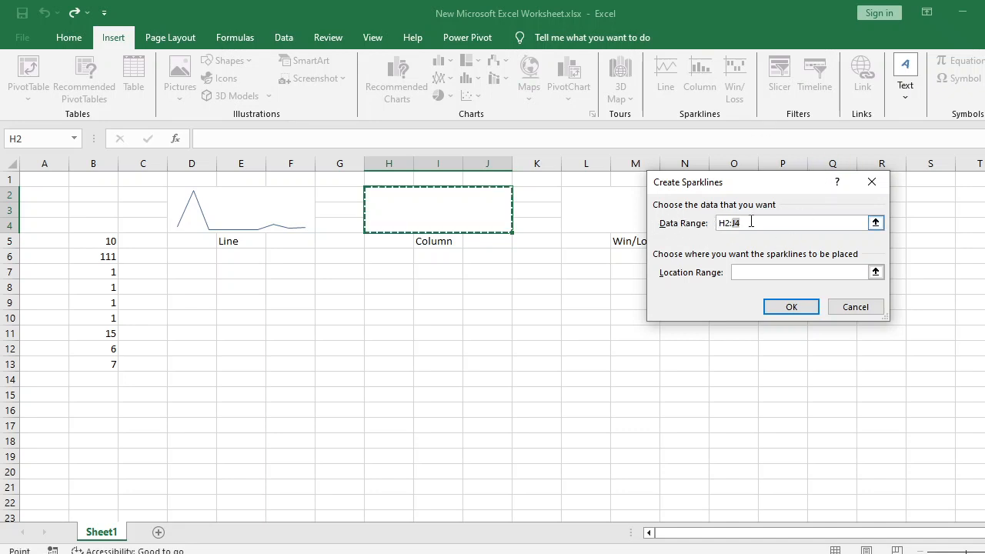
{"action": "double_click", "coordinate": [737, 224]}
{"action": "key", "text": "BackSpace"}
{"action": "key", "text": "BackSpace"}
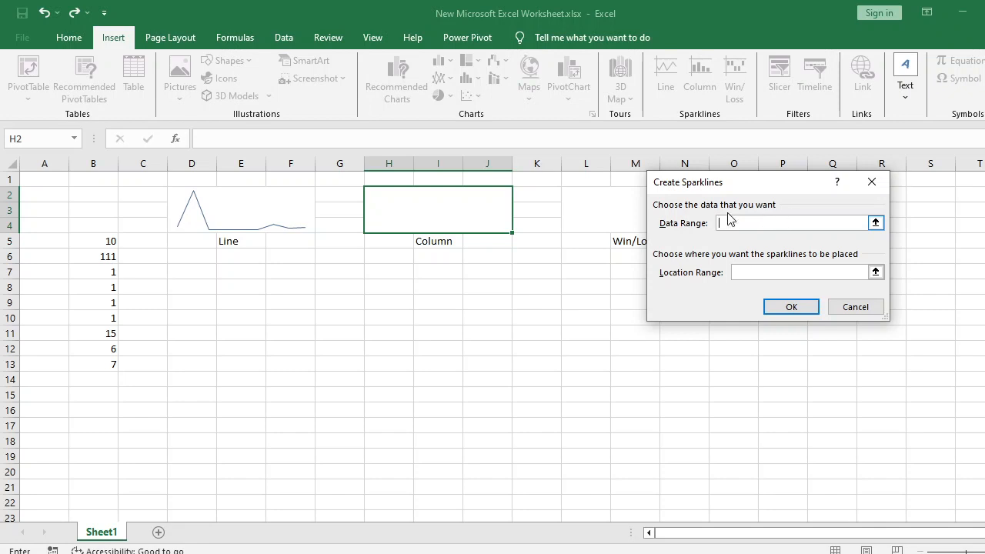
{"action": "left_click_drag", "start_coordinate": [85, 243], "coordinate": [90, 361]}
{"action": "left_click_drag", "start_coordinate": [93, 242], "coordinate": [107, 360]}
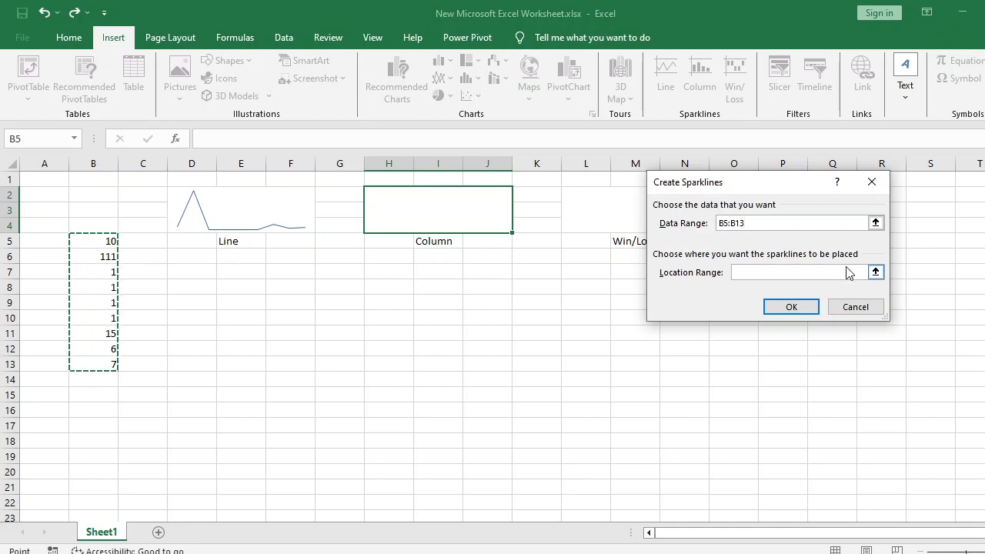
{"action": "left_click", "coordinate": [756, 274]}
{"action": "left_click", "coordinate": [432, 212]}
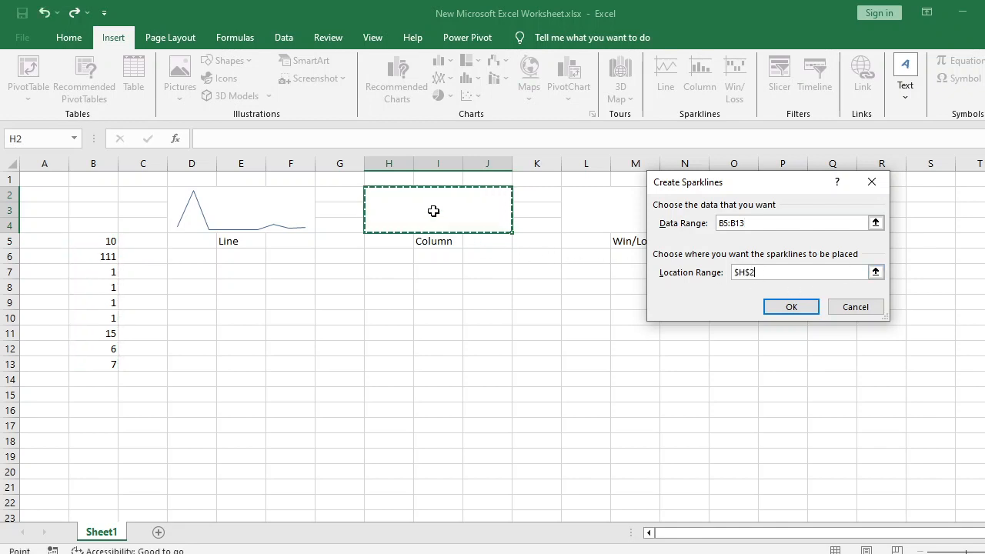
{"action": "left_click", "coordinate": [790, 307]}
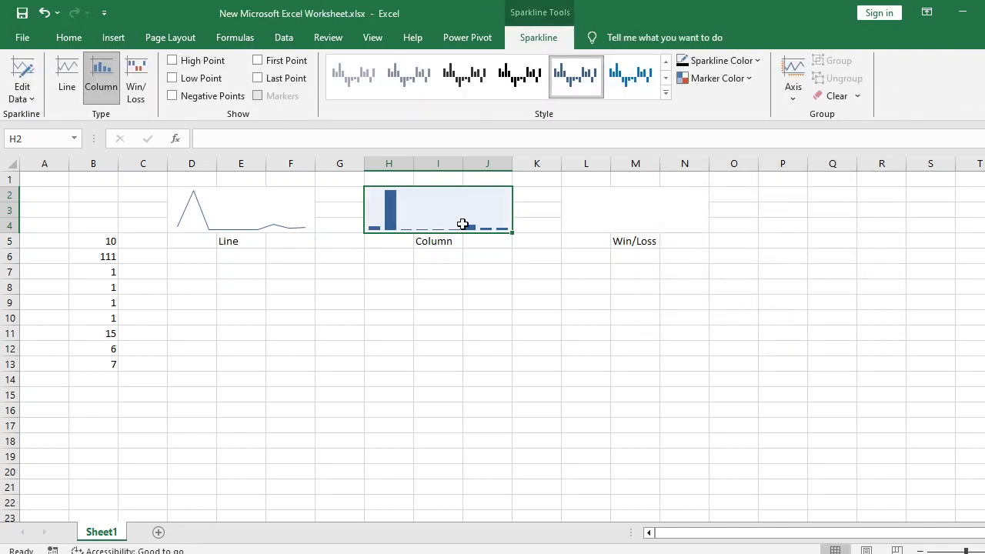
- Replace the values in cells B5 to B8 with 100, 25, 35 and 1000
{"action": "left_click", "coordinate": [99, 240]}
{"action": "key", "text": "F2"}
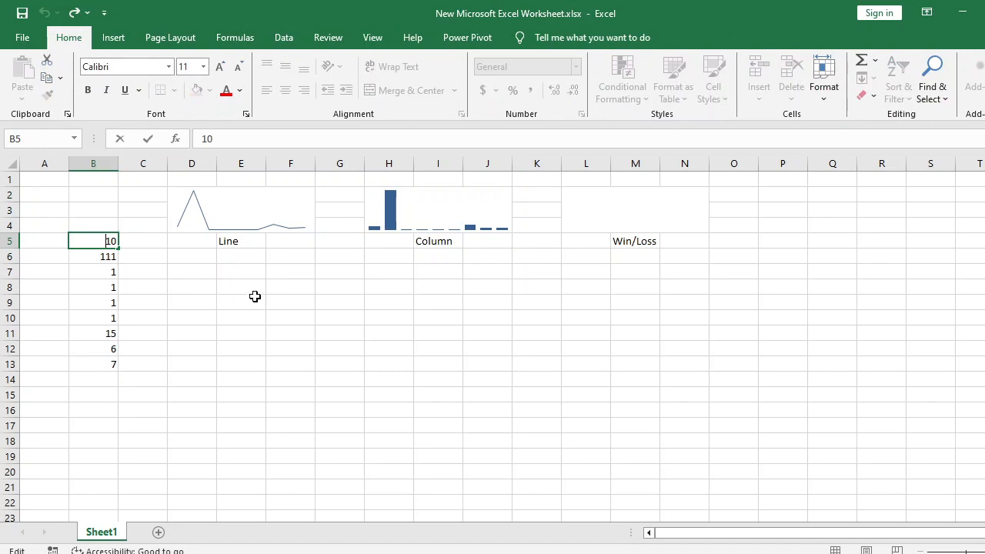
{"action": "key", "text": "Escape"}
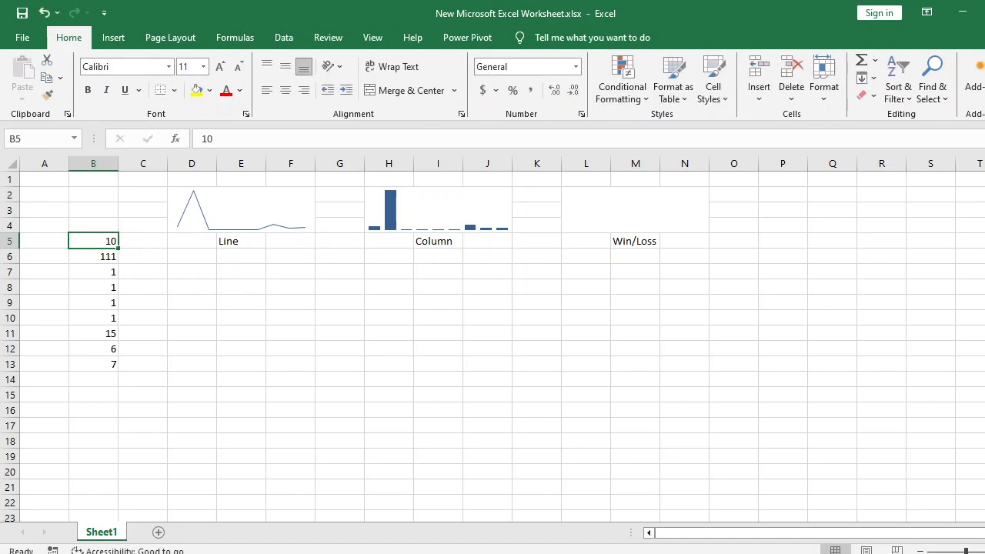
{"action": "type", "text": "100"}
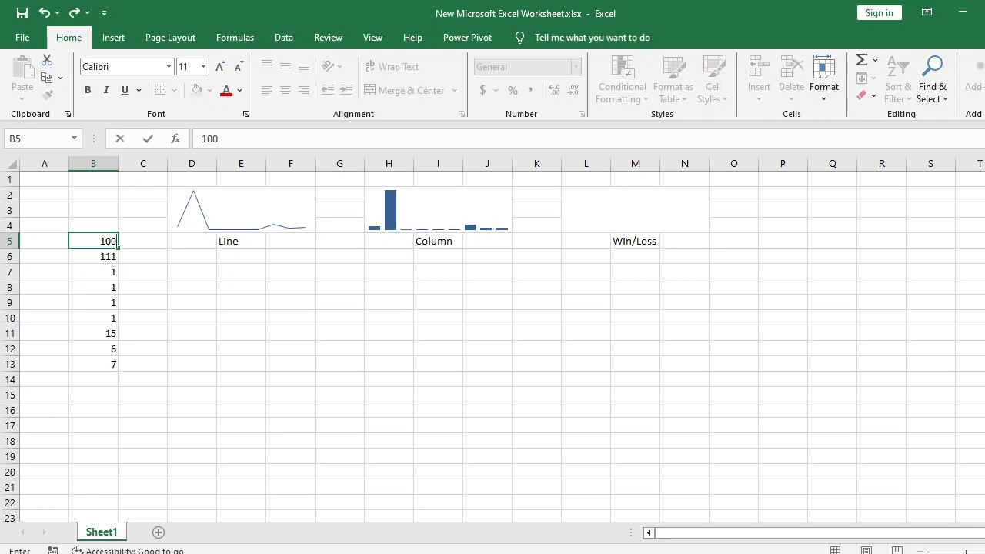
{"action": "key", "text": "Return"}
{"action": "type", "text": "25"}
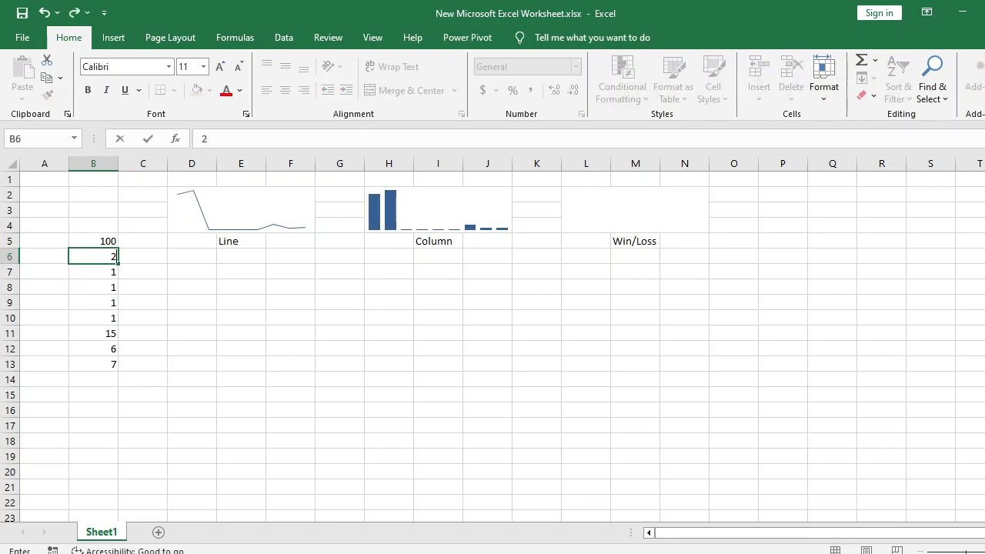
{"action": "key", "text": "Return"}
{"action": "type", "text": "35"}
{"action": "key", "text": "Return"}
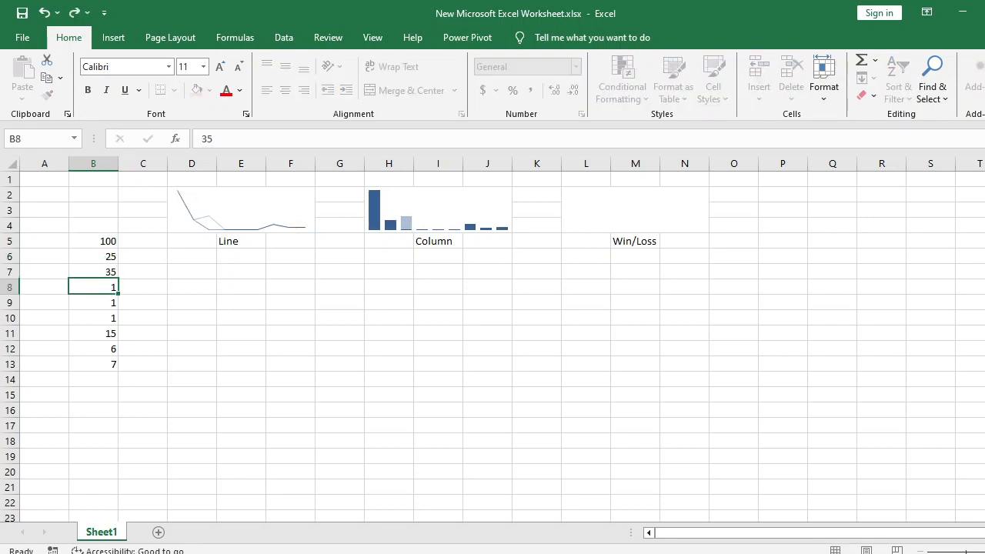
{"action": "type", "text": "1000"}
{"action": "key", "text": "Return"}
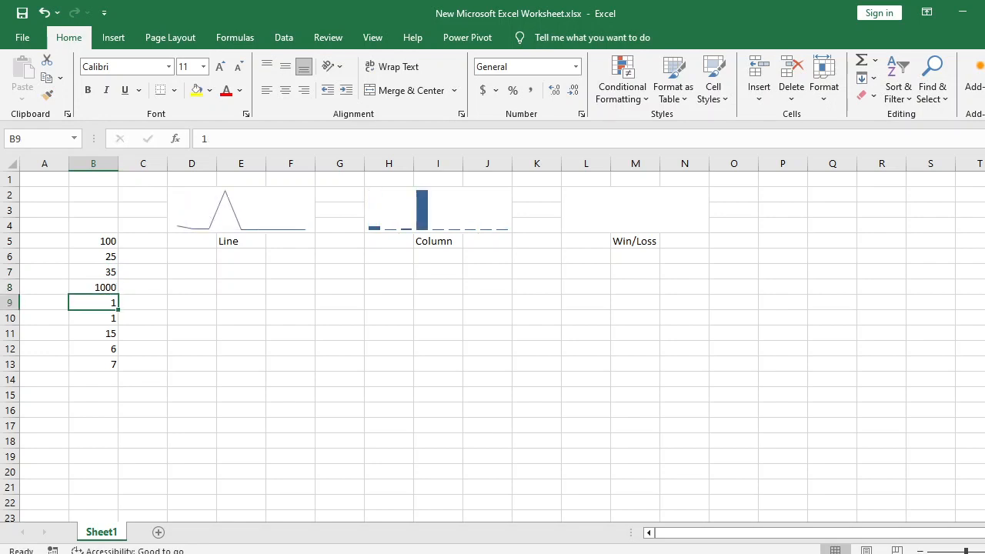
- Set the value in cell B8 to 20
{"action": "left_click", "coordinate": [95, 290]}
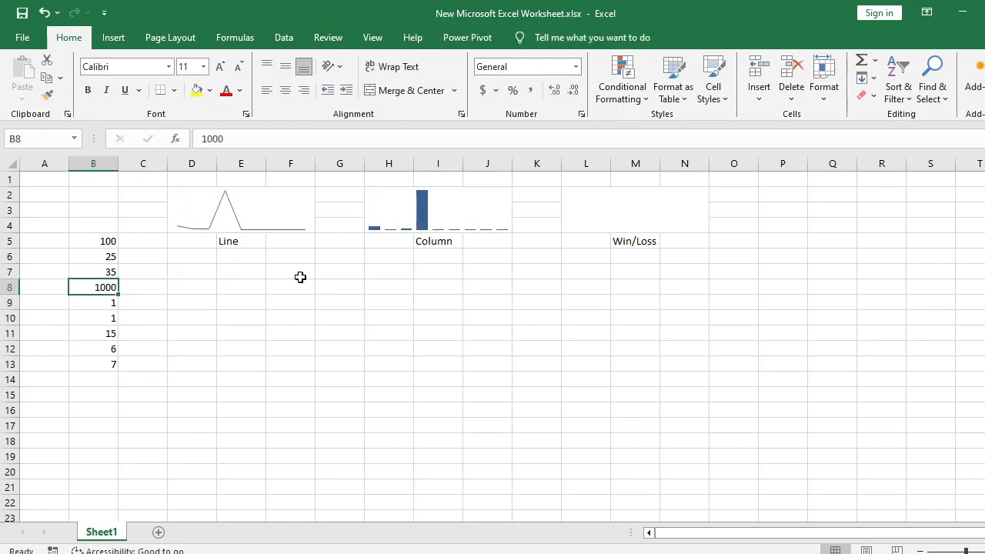
{"action": "type", "text": "20"}
{"action": "key", "text": "Return"}
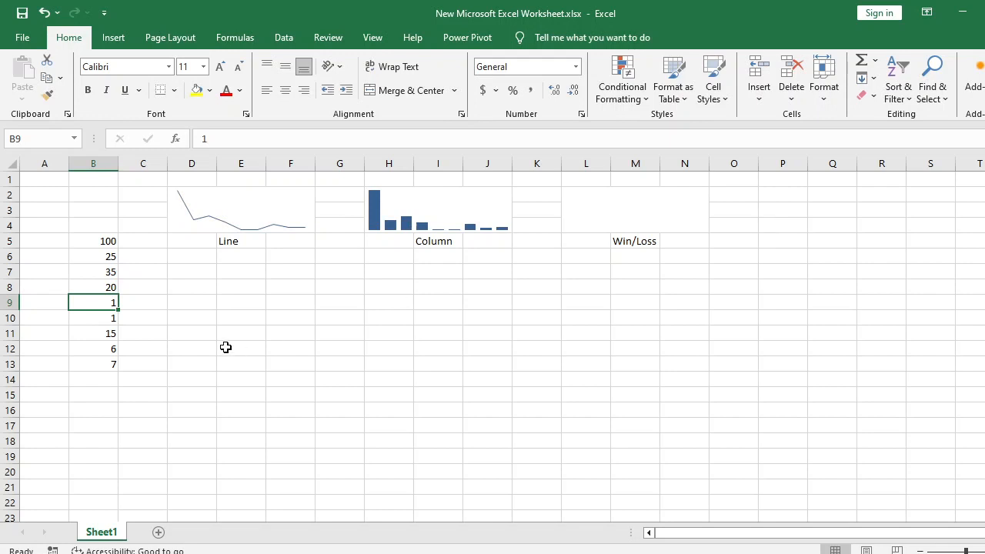
- Insert a win/loss sparkline with data range B5:B13, placed in the merged cell L2 above the Win/Loss label
{"action": "left_click", "coordinate": [655, 224]}
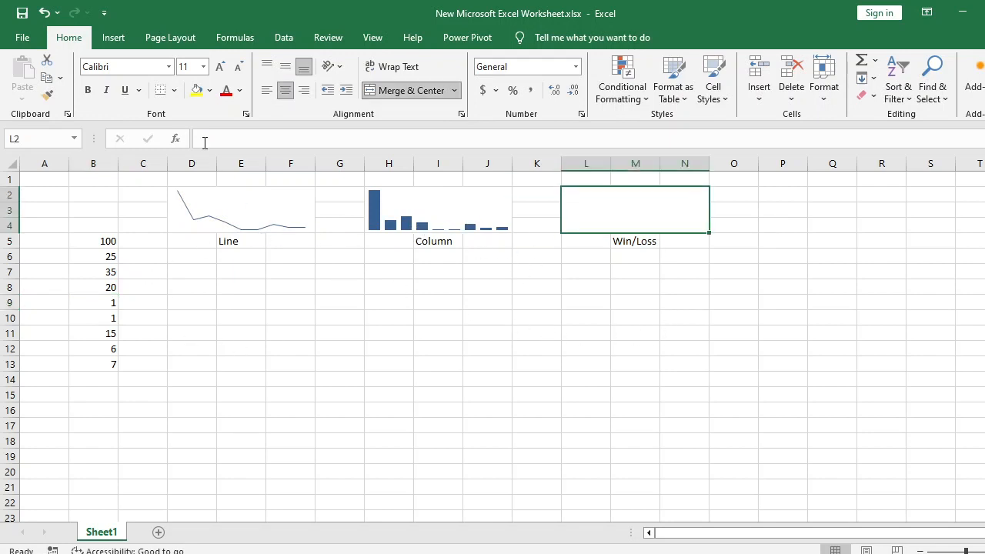
{"action": "left_click", "coordinate": [113, 37]}
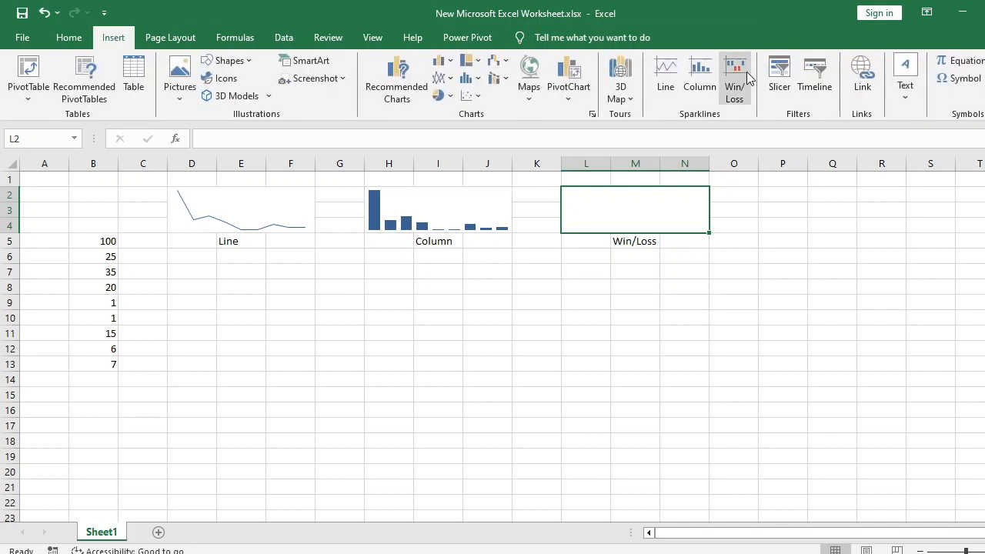
{"action": "left_click", "coordinate": [745, 71]}
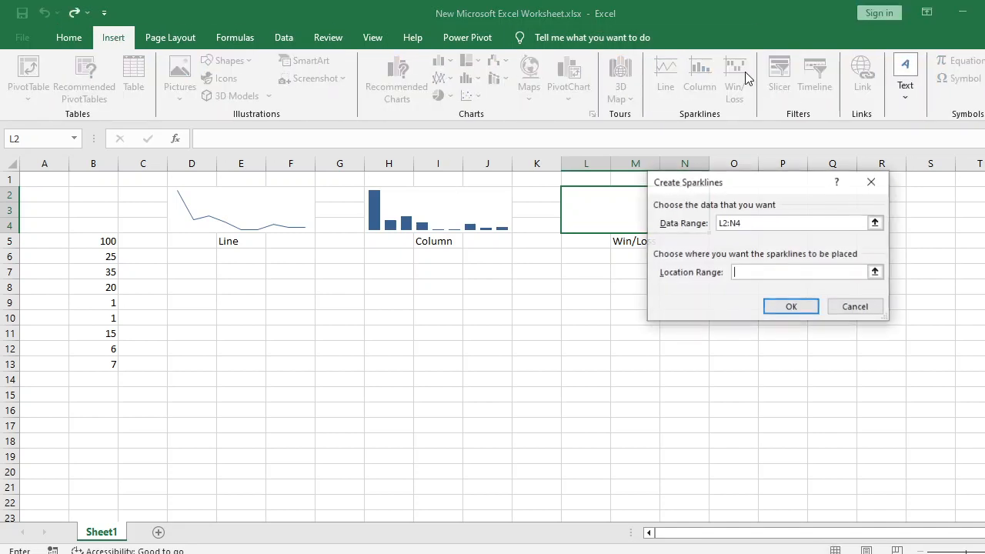
{"action": "left_click", "coordinate": [763, 224]}
{"action": "key", "text": "BackSpace"}
{"action": "key", "text": "BackSpace"}
{"action": "key", "text": "BackSpace"}
{"action": "key", "text": "BackSpace"}
{"action": "key", "text": "BackSpace"}
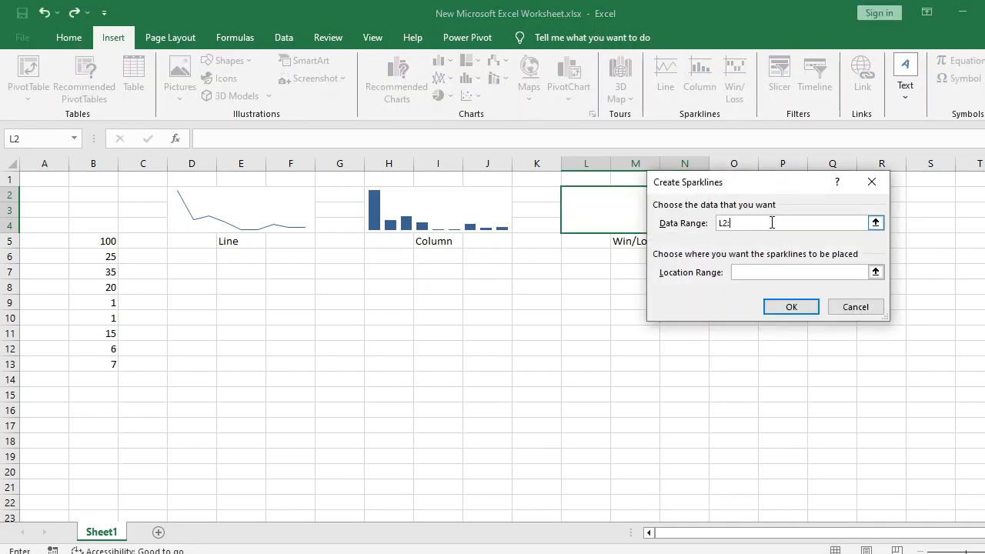
{"action": "left_click_drag", "start_coordinate": [86, 244], "coordinate": [102, 360]}
{"action": "left_click", "coordinate": [751, 274]}
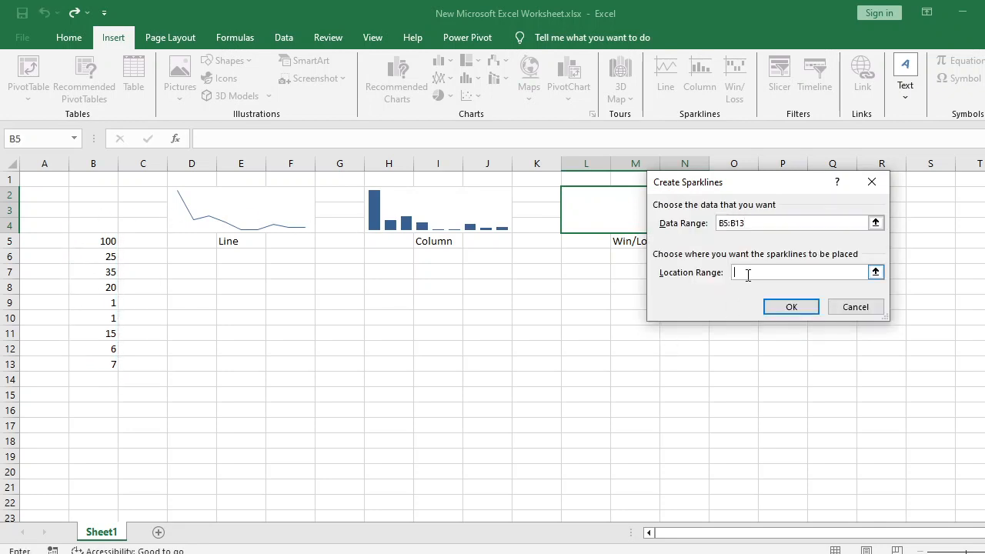
{"action": "left_click", "coordinate": [599, 213]}
{"action": "left_click", "coordinate": [791, 306]}
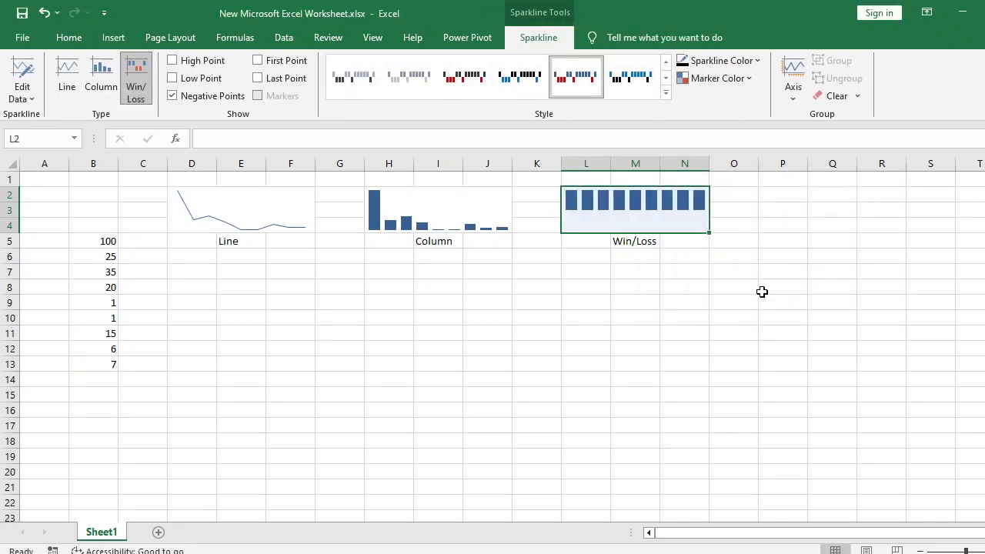
- Replace the values in cells B5 to B13 with the consecutive numbers 1 through 9
{"action": "left_click", "coordinate": [97, 243]}
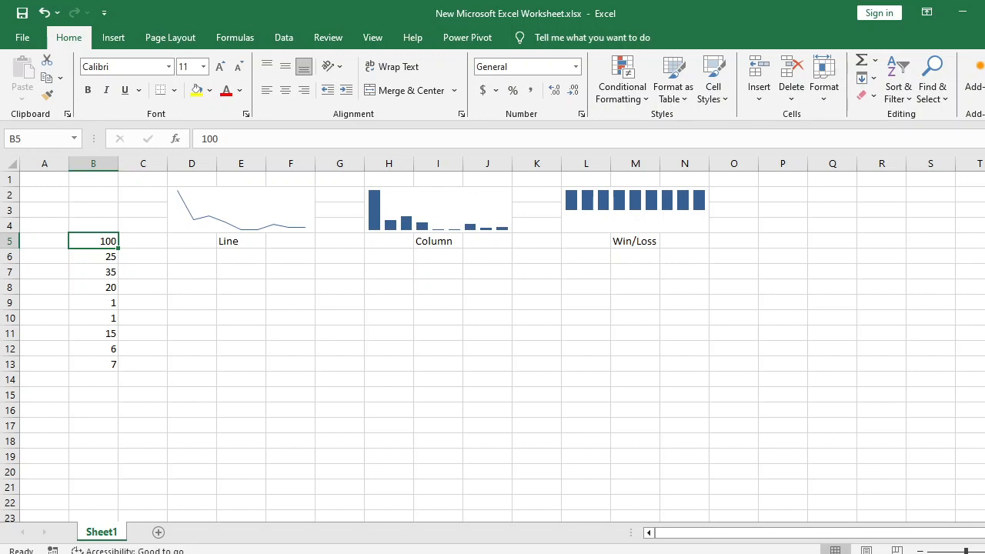
{"action": "type", "text": "1"}
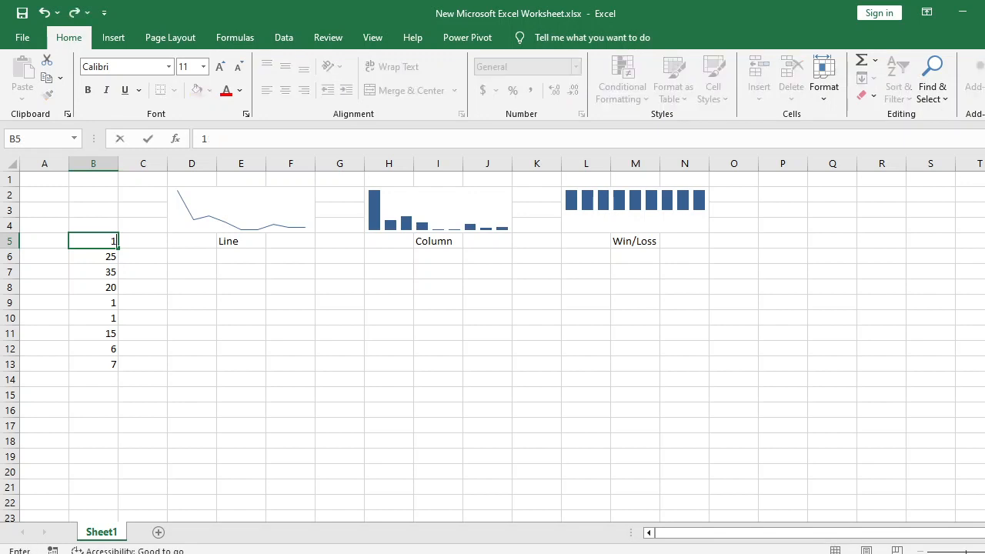
{"action": "type", "text": "23456789"}
{"action": "key", "text": "BackSpace"}
{"action": "key", "text": "BackSpace"}
{"action": "key", "text": "BackSpace"}
{"action": "key", "text": "BackSpace"}
{"action": "key", "text": "BackSpace"}
{"action": "key", "text": "BackSpace"}
{"action": "key", "text": "BackSpace"}
{"action": "key", "text": "BackSpace"}
{"action": "key", "text": "Return"}
{"action": "type", "text": "2 3 4 5 6 "}
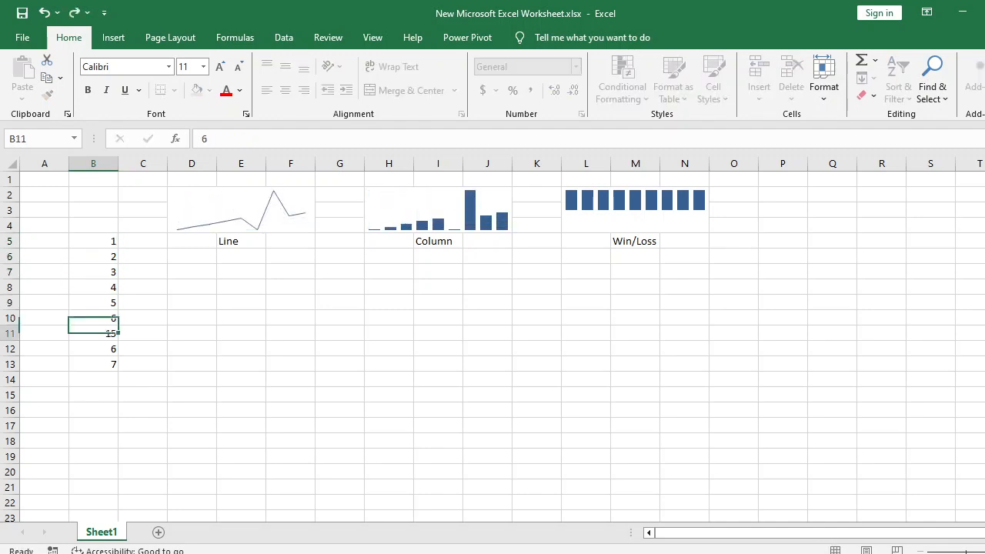
{"action": "type", "text": "7"}
{"action": "key", "text": "Return"}
{"action": "type", "text": "8"}
{"action": "key", "text": "Return"}
{"action": "type", "text": "9"}
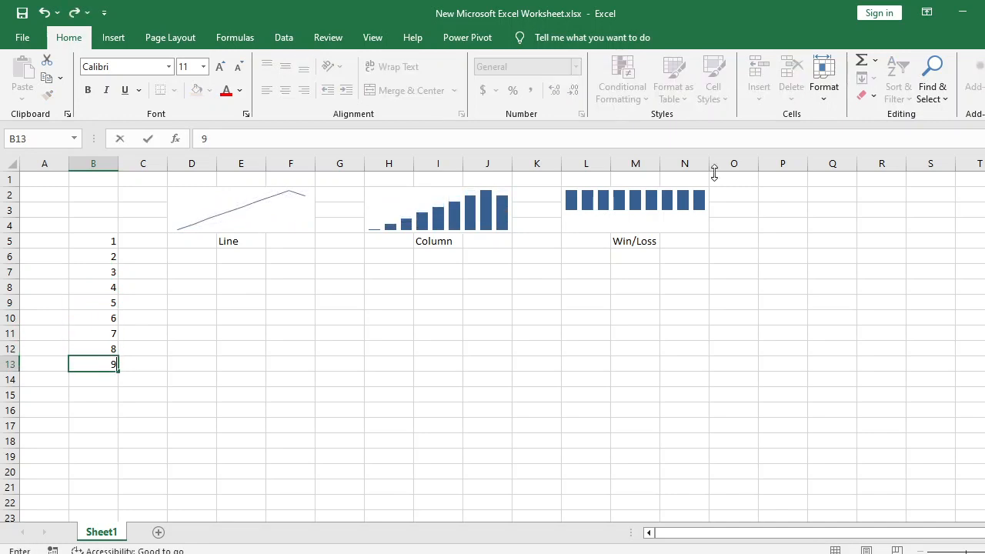
{"action": "left_click", "coordinate": [270, 390]}
{"action": "left_click", "coordinate": [100, 244]}
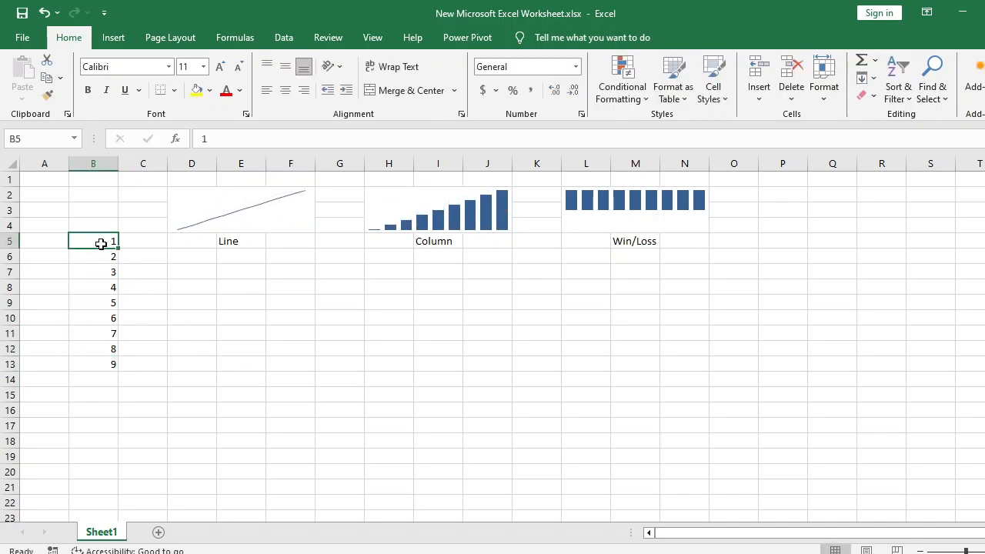
{"action": "type", "text": "102"}
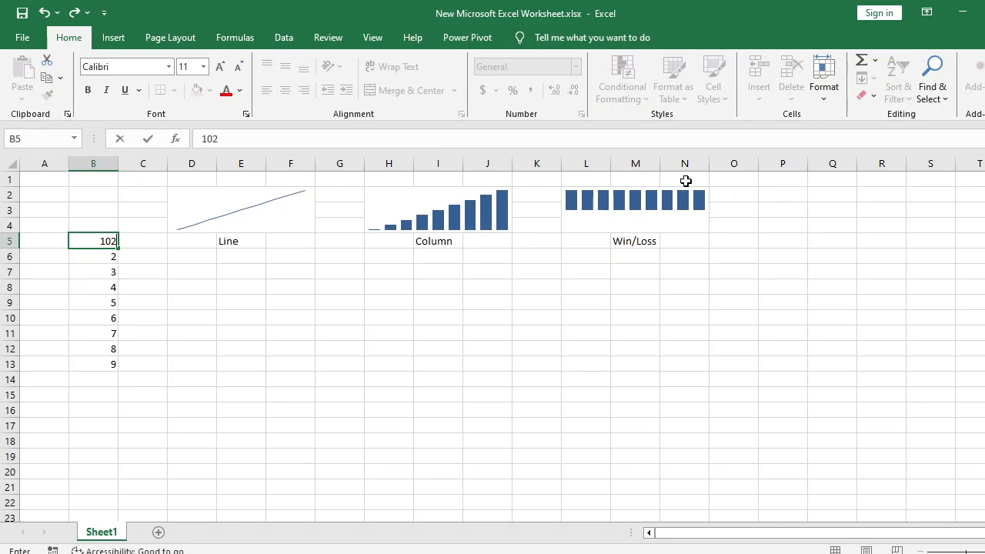
{"action": "type", "text": "20304050"}
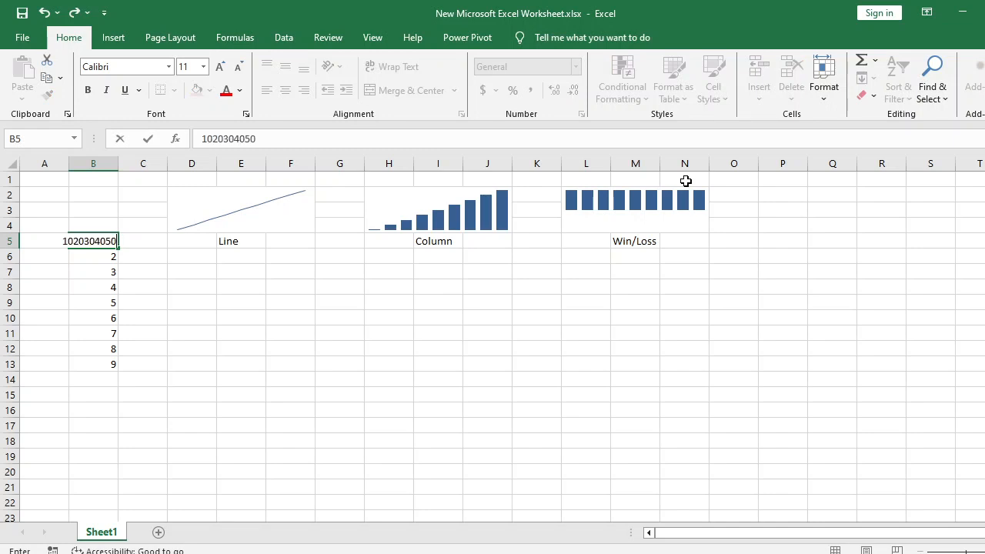
{"action": "key", "text": "Escape"}
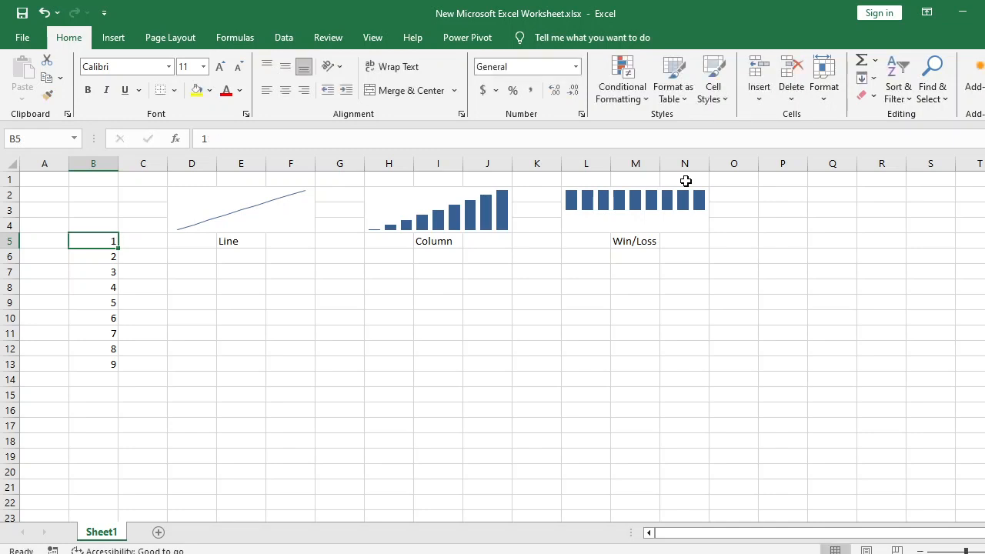
- Replace the values in cells B6 to B10 with 10, 20, 30, 40 and 50
{"action": "key", "text": "Down"}
{"action": "type", "text": "10"}
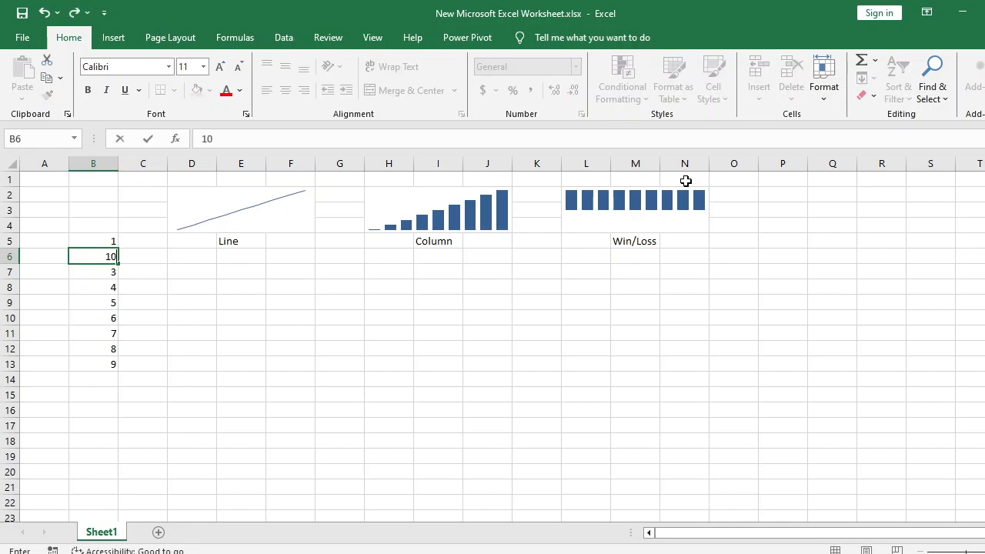
{"action": "key", "text": "Return"}
{"action": "type", "text": "20"}
{"action": "key", "text": "Return"}
{"action": "type", "text": "30"}
{"action": "key", "text": "Return"}
{"action": "type", "text": "40"}
{"action": "key", "text": "Return"}
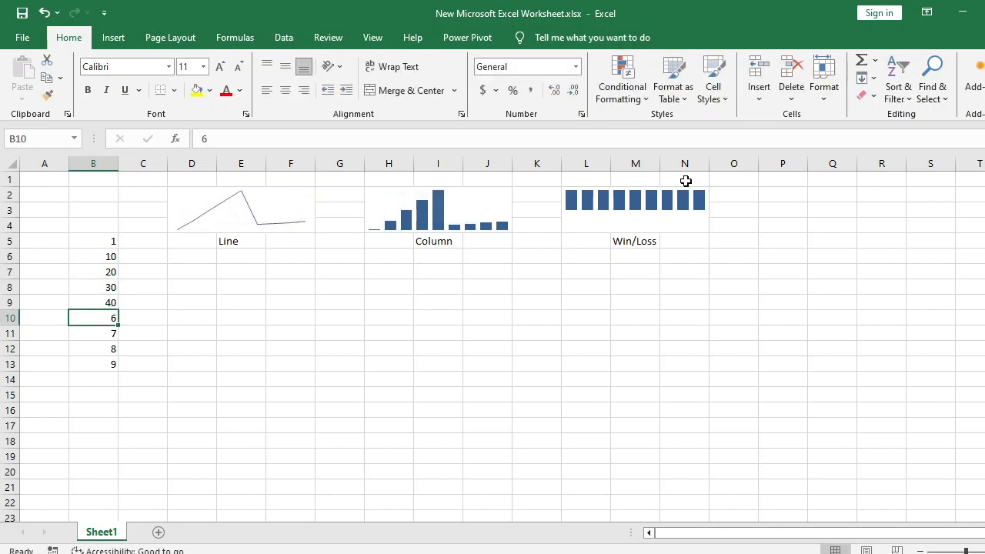
{"action": "type", "text": "50"}
{"action": "key", "text": "Return"}
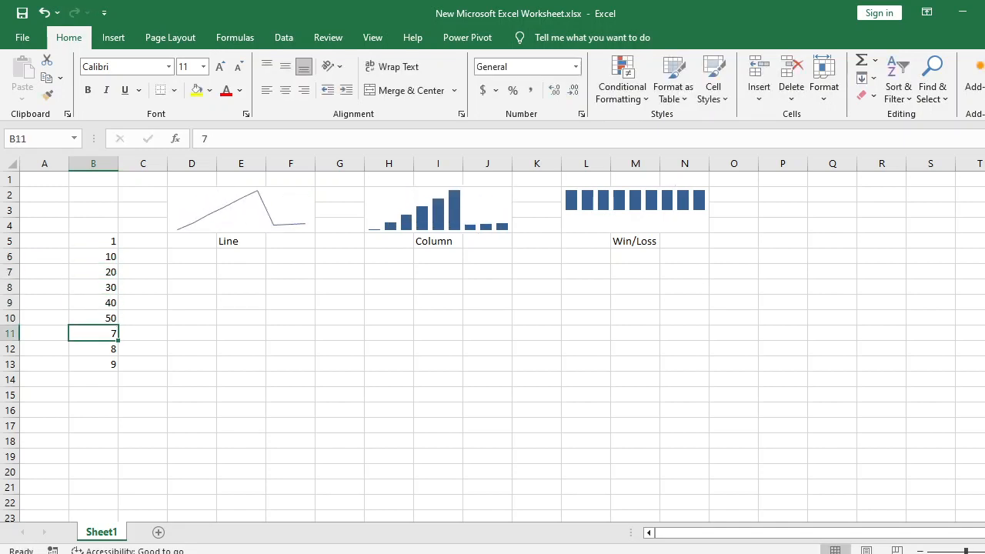
- Select the line, column and win/loss sparklines one after another to compare how each represents the data
{"action": "left_click", "coordinate": [253, 215]}
{"action": "left_click", "coordinate": [444, 217]}
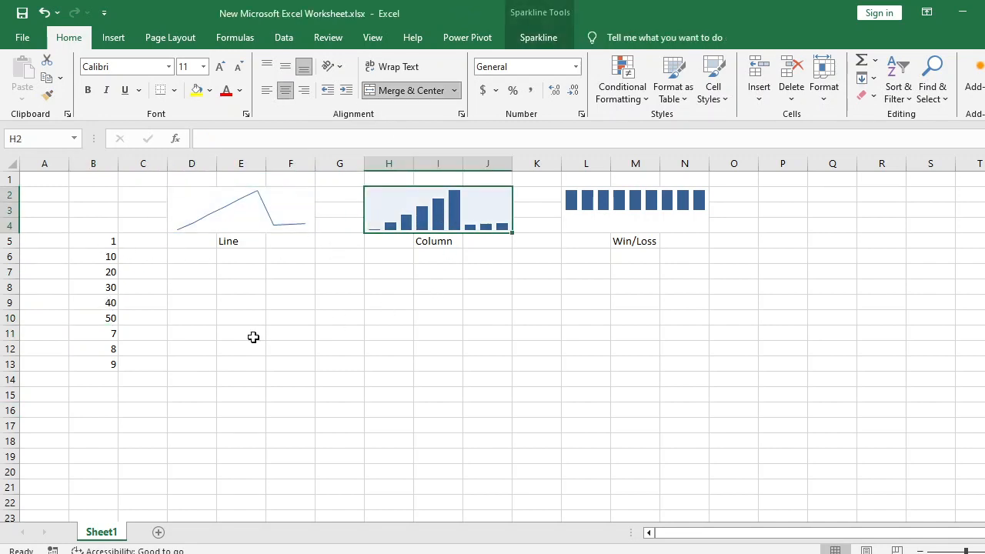
{"action": "left_click", "coordinate": [693, 215]}
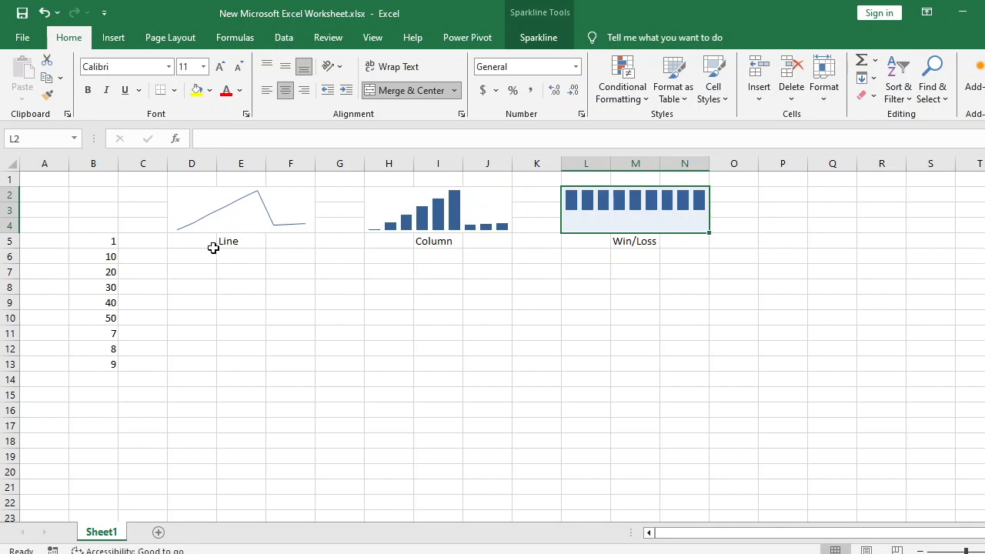
- Replace the values in cells B6 to B13 with 11, 20, 30, 1, 11, 1, 1 and 1
{"action": "left_click", "coordinate": [98, 257]}
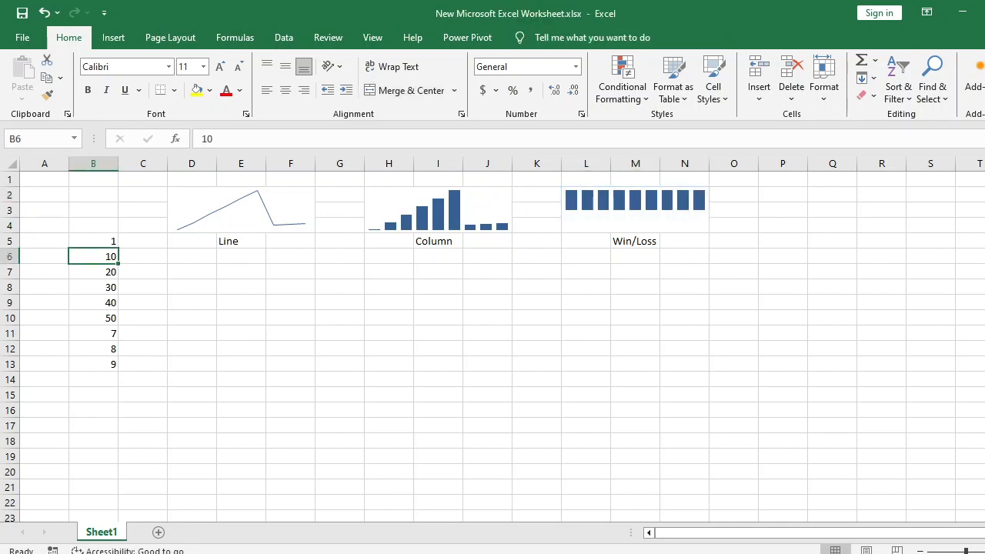
{"action": "type", "text": "11"}
{"action": "key", "text": "Return"}
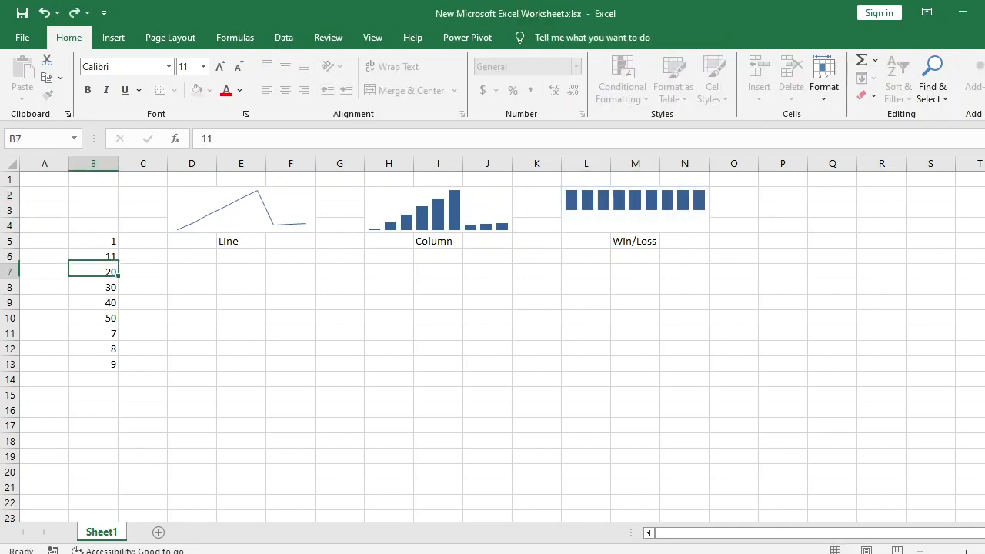
{"action": "type", "text": "20"}
{"action": "key", "text": "Return"}
{"action": "type", "text": "30"}
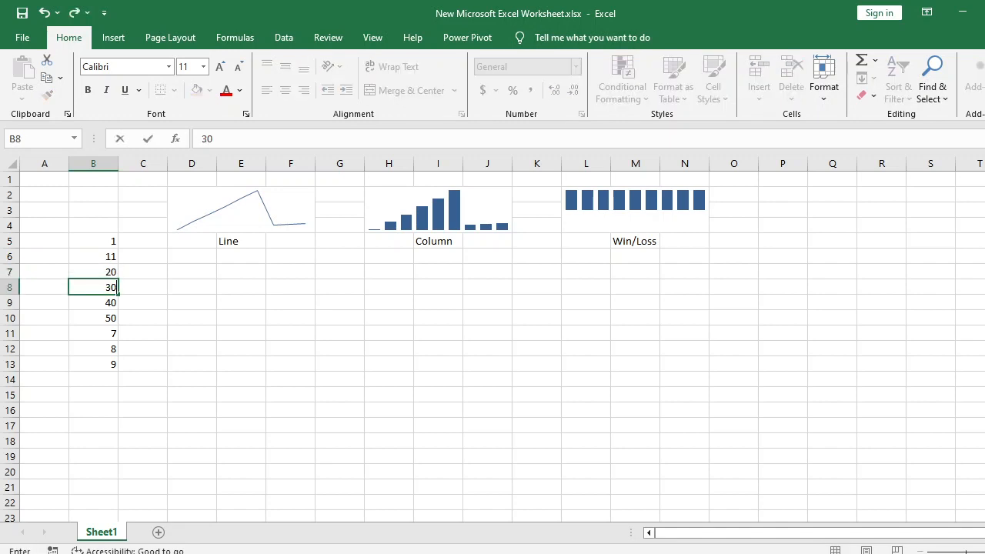
{"action": "key", "text": "Return"}
{"action": "type", "text": "1"}
{"action": "key", "text": "Return"}
{"action": "type", "text": "11"}
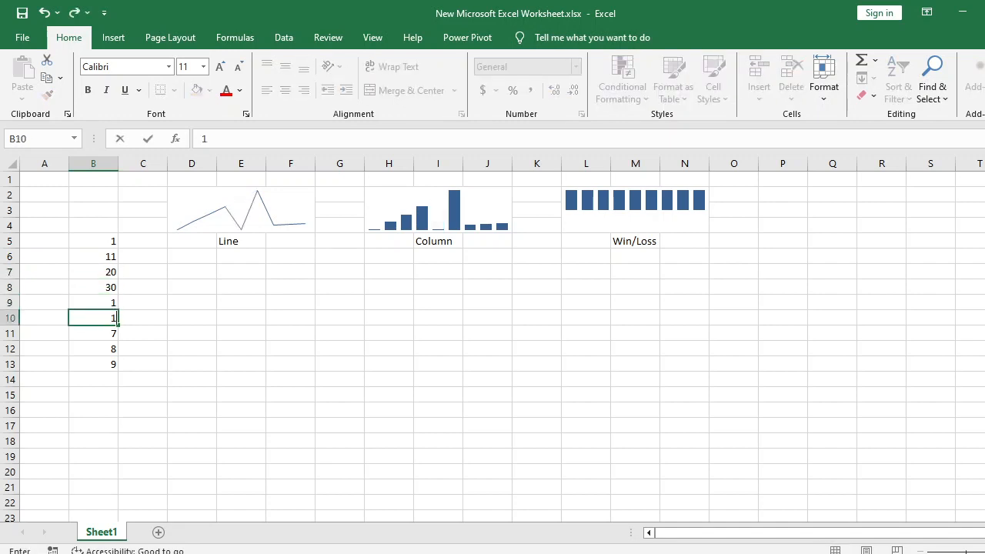
{"action": "key", "text": "Return"}
{"action": "type", "text": "1"}
{"action": "key", "text": "Return"}
{"action": "type", "text": "1"}
{"action": "key", "text": "Return"}
{"action": "type", "text": "1"}
{"action": "key", "text": "Return"}
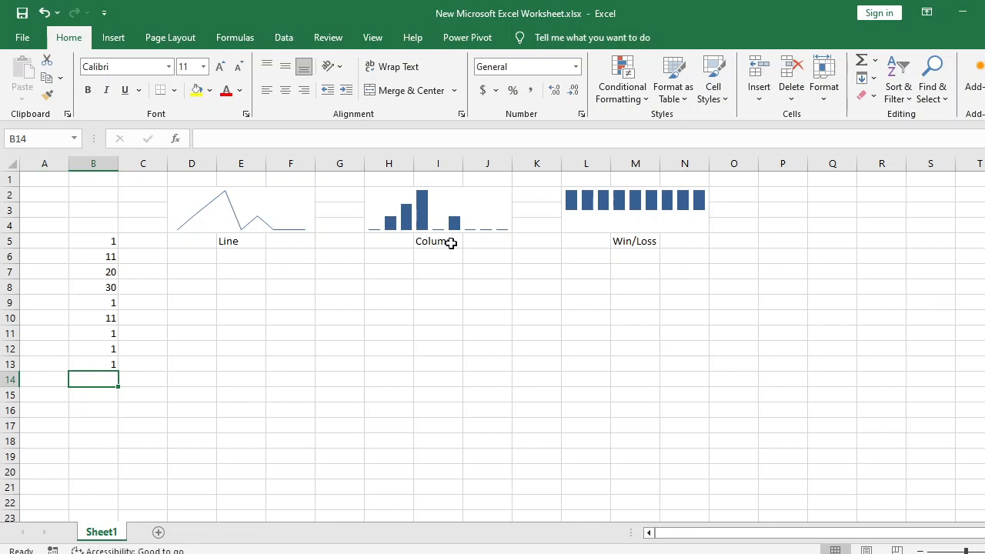
- Enter negative values in the data: -1 in cell B7 and -1000 in cell B10
{"action": "left_click", "coordinate": [101, 275]}
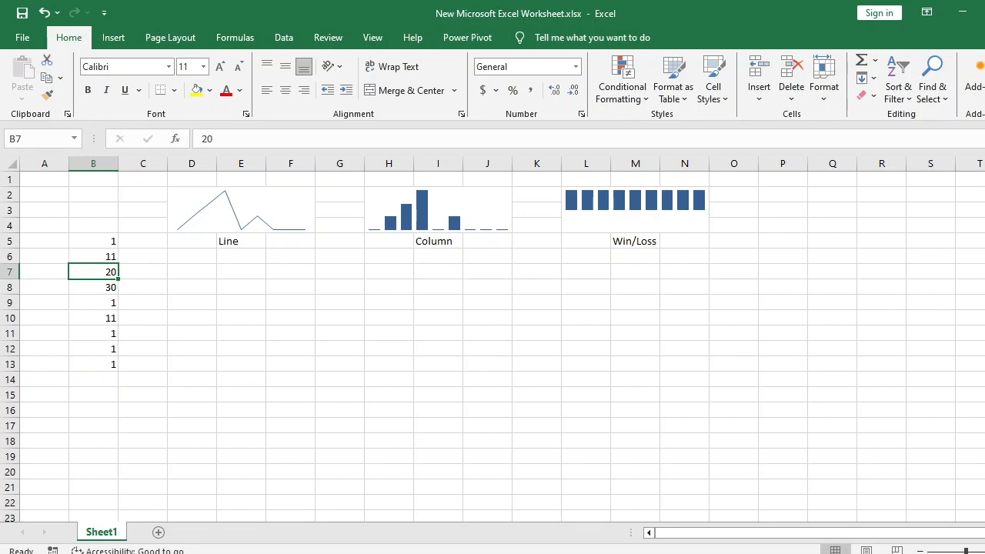
{"action": "type", "text": "-1"}
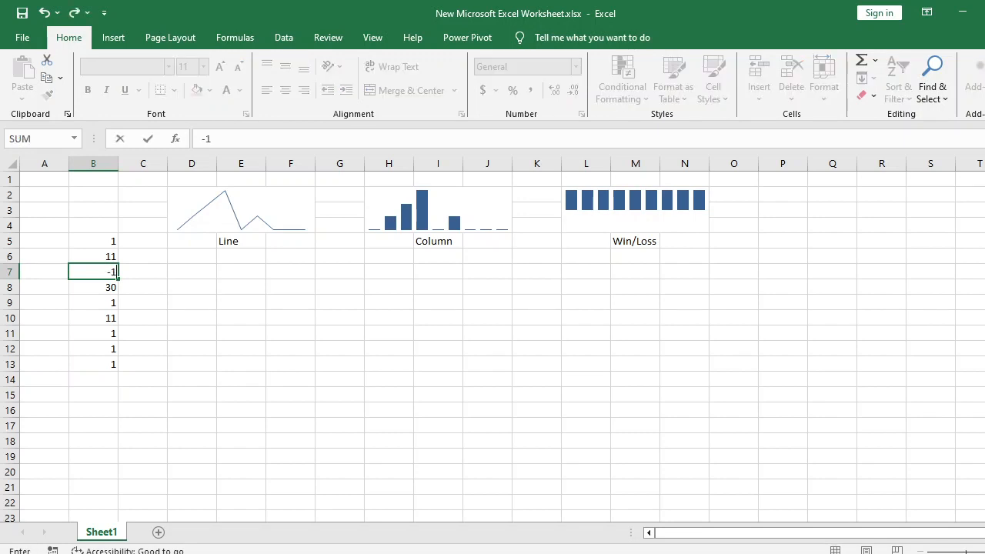
{"action": "key", "text": "Return"}
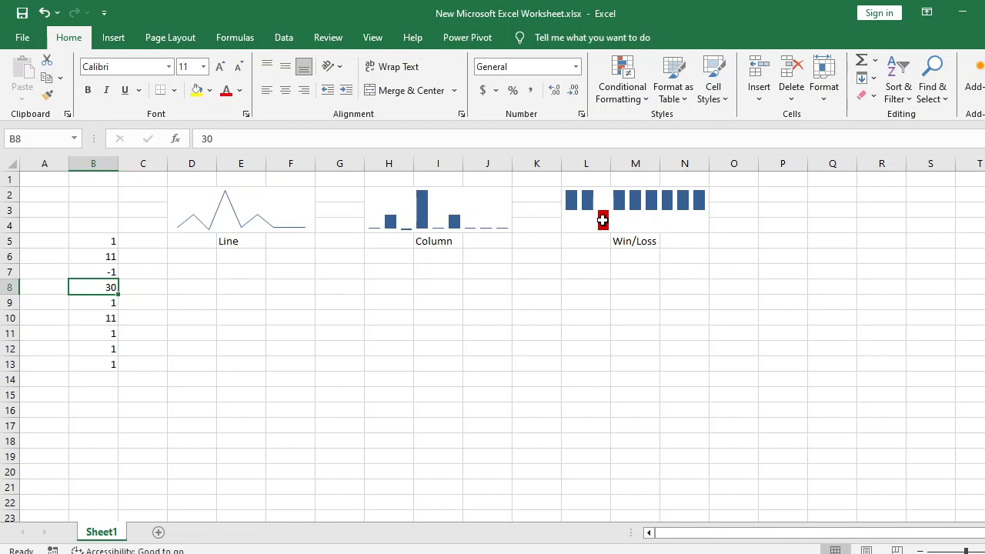
{"action": "left_click", "coordinate": [87, 312]}
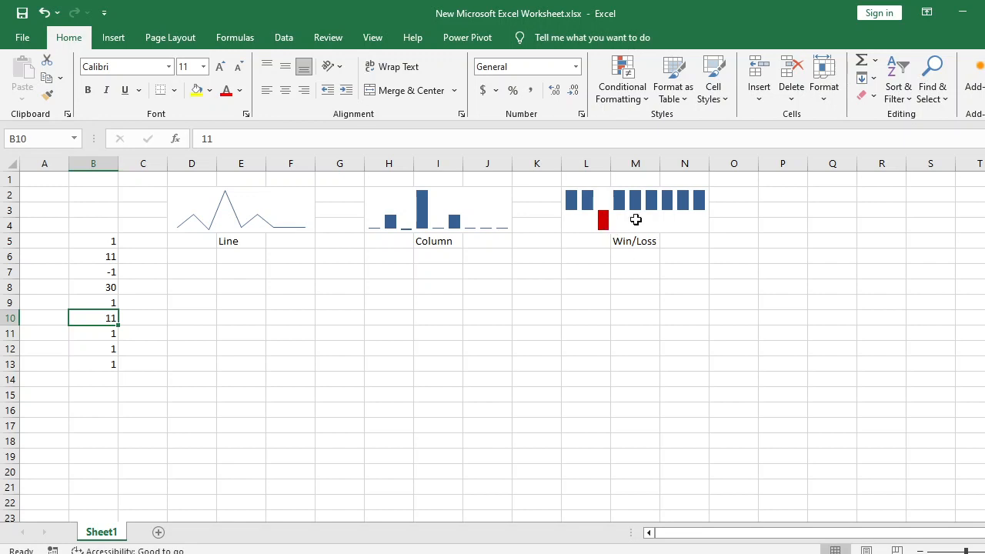
{"action": "type", "text": "-1000"}
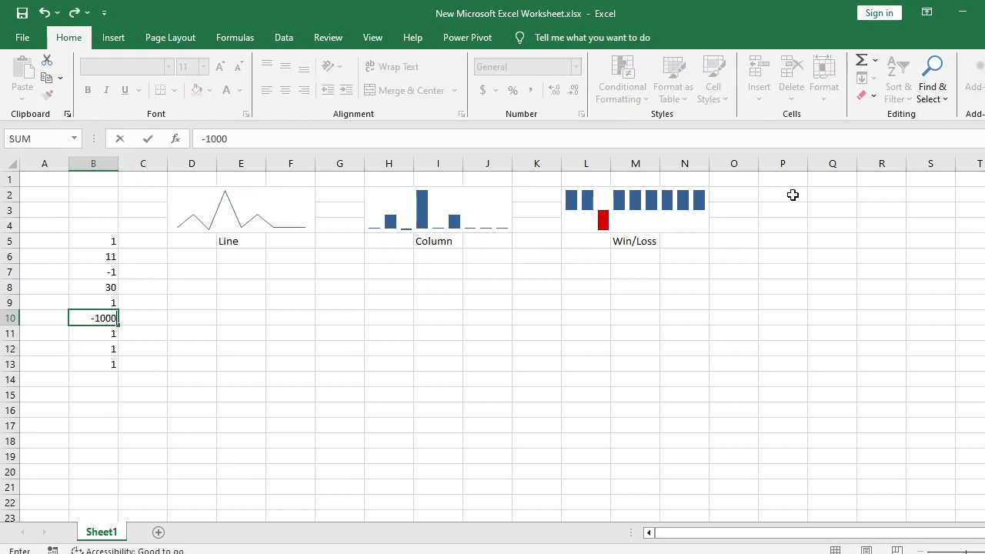
{"action": "key", "text": "Return"}
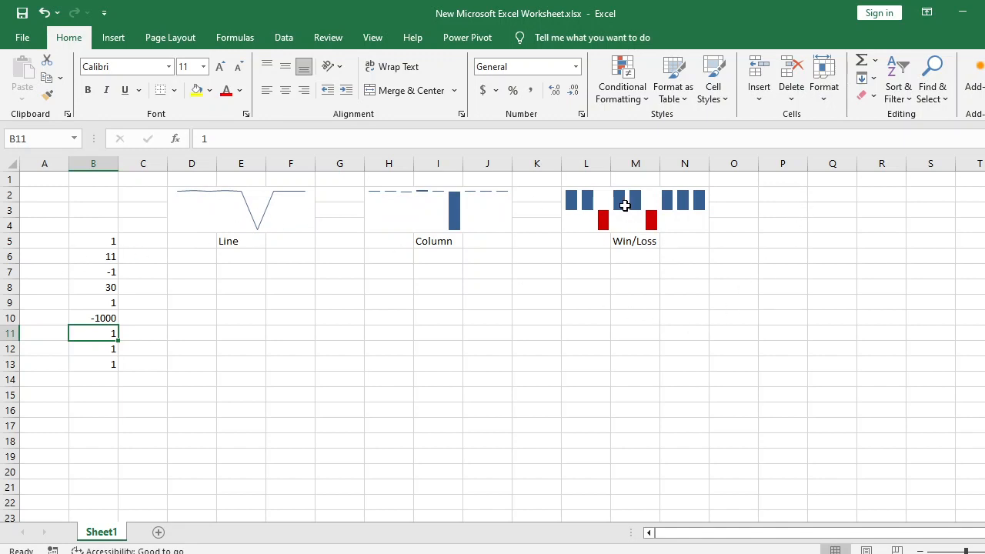
- Switch the sparkline above the Win/Loss label to the line type, to the column type, and back to win/loss
{"action": "left_click", "coordinate": [603, 214]}
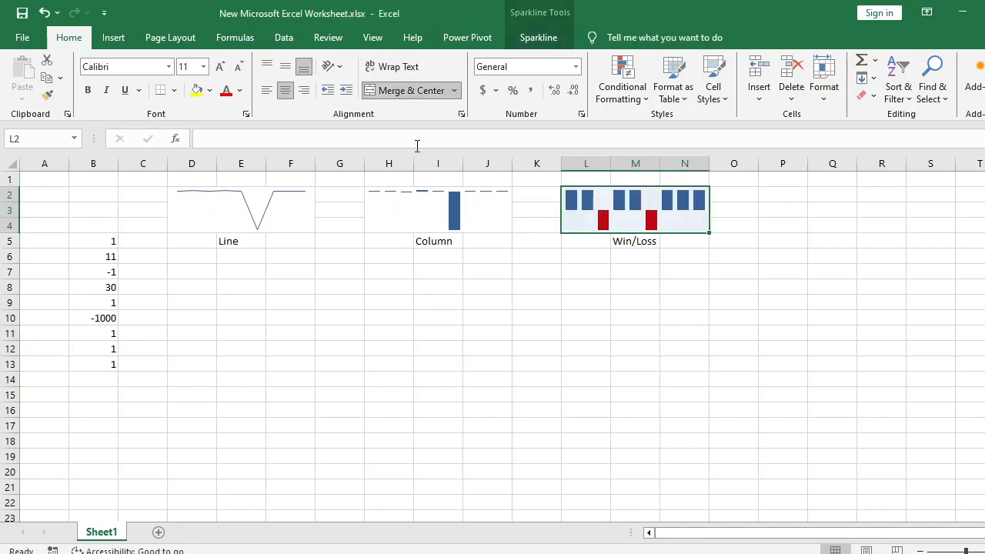
{"action": "left_click", "coordinate": [548, 38]}
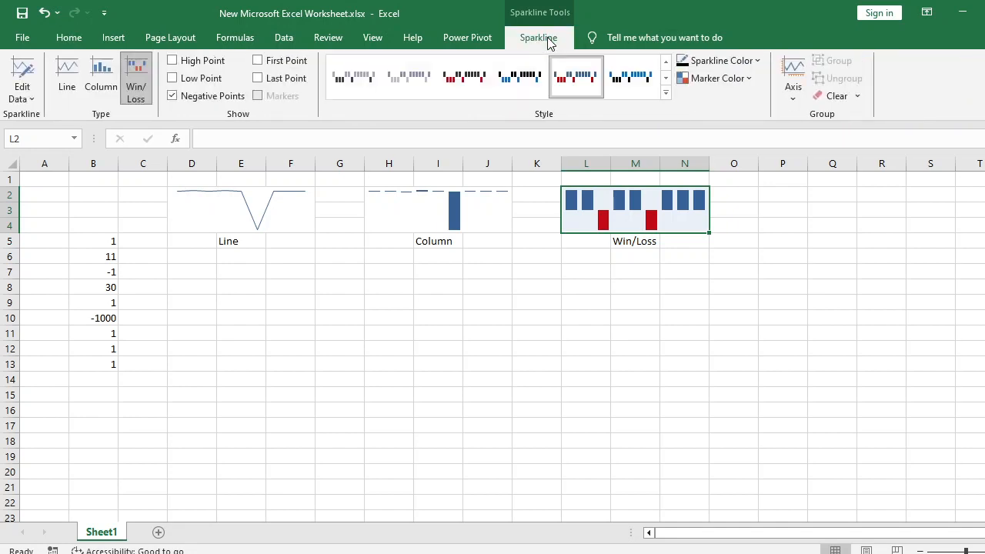
{"action": "left_click", "coordinate": [67, 69]}
{"action": "left_click", "coordinate": [100, 77]}
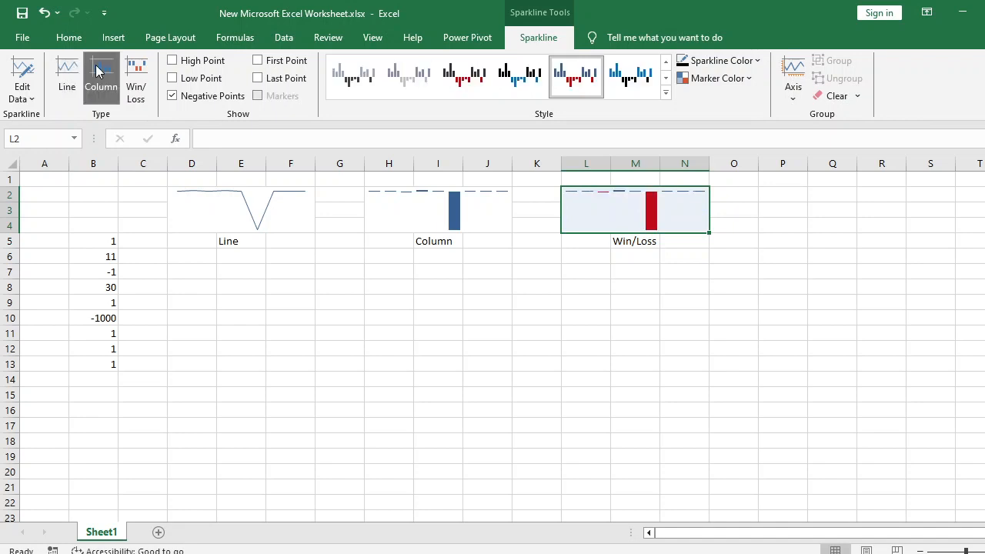
{"action": "left_click", "coordinate": [138, 69]}
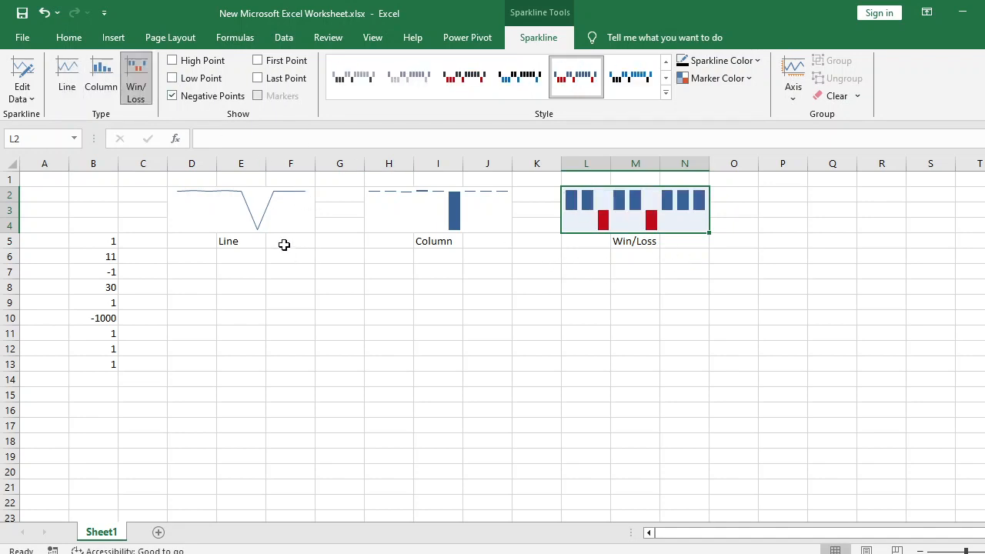
- Change the sparkline above the Line label to the win/loss type
{"action": "left_click", "coordinate": [238, 213]}
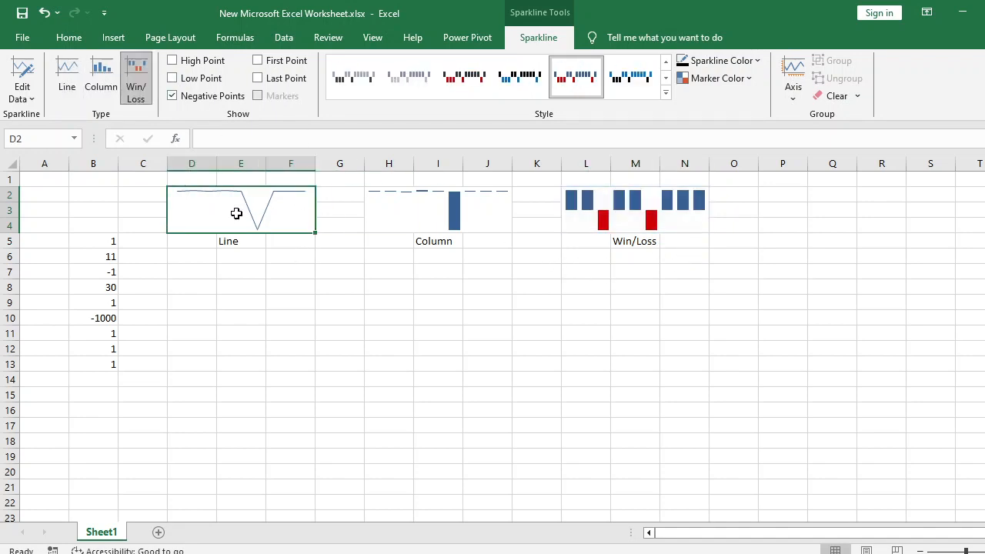
{"action": "left_click", "coordinate": [136, 86]}
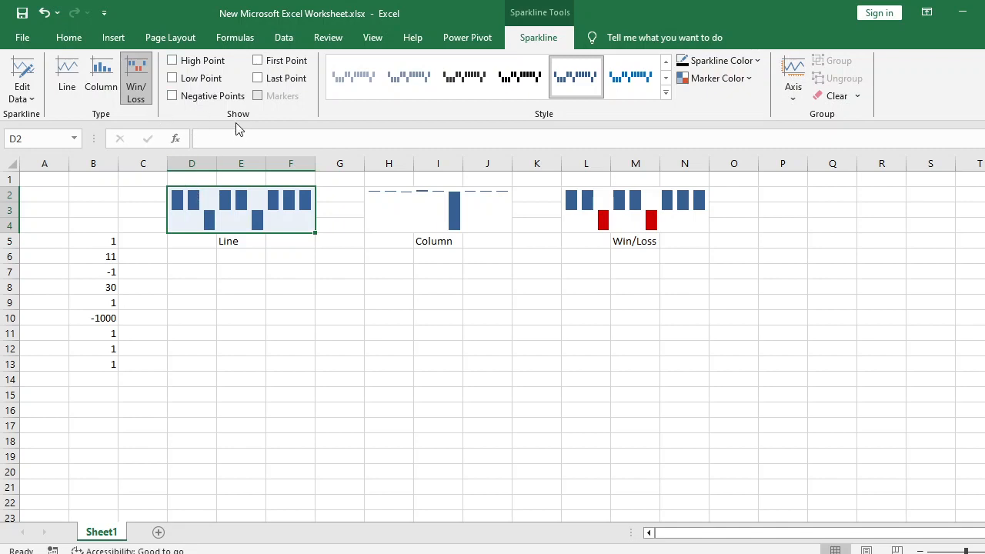
- Highlight the high, low and negative points of the sparkline above the Line label, and clear all three highlights again
{"action": "left_click", "coordinate": [173, 61]}
{"action": "left_click", "coordinate": [173, 78]}
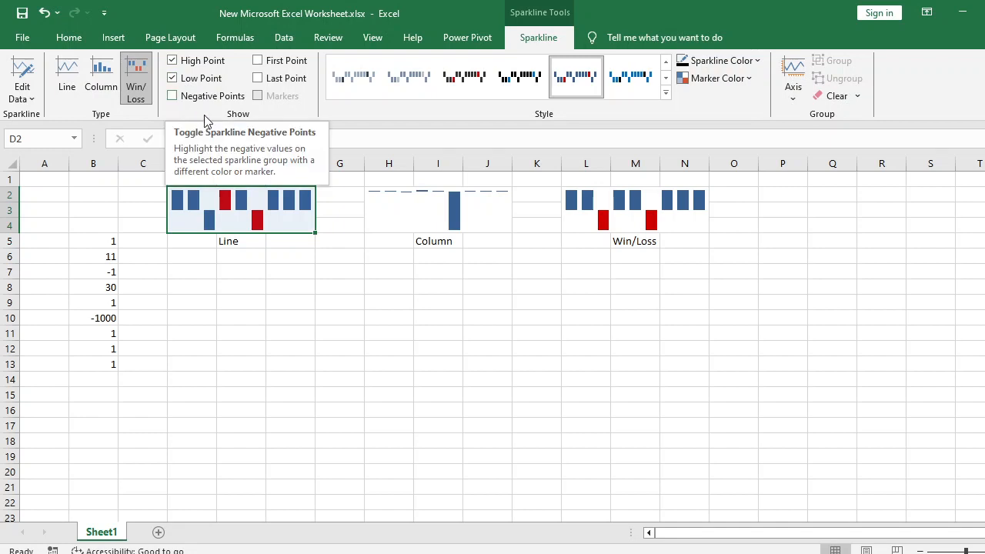
{"action": "left_click", "coordinate": [172, 96]}
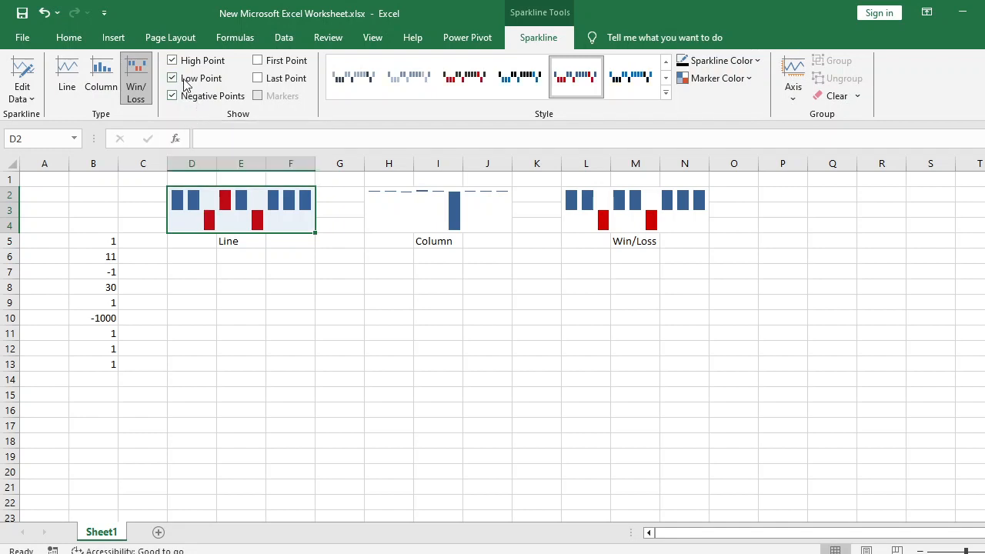
{"action": "left_click", "coordinate": [172, 77]}
{"action": "left_click", "coordinate": [172, 96]}
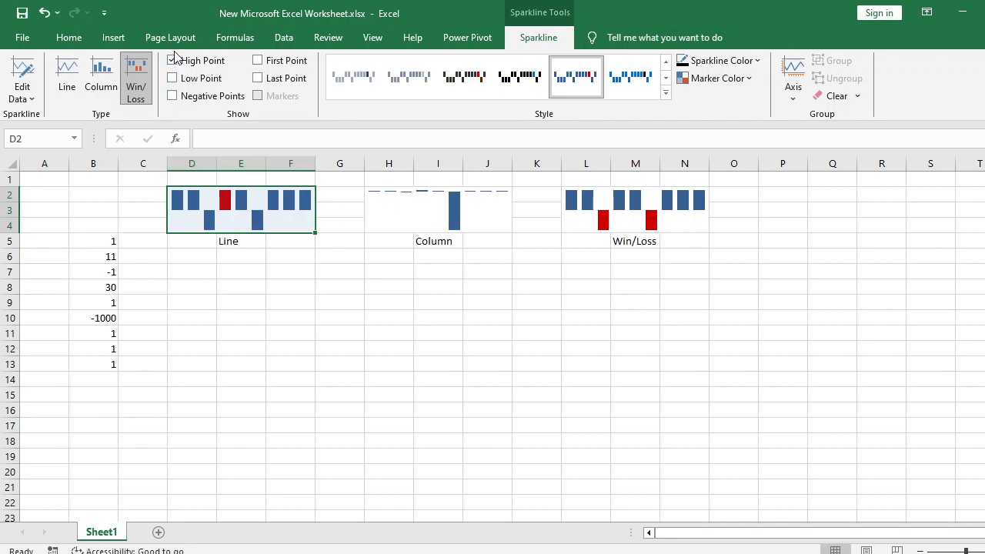
{"action": "left_click", "coordinate": [172, 60]}
- Try the first point and last point highlights on the sparkline in D2, and turn both off again
{"action": "left_click", "coordinate": [258, 60]}
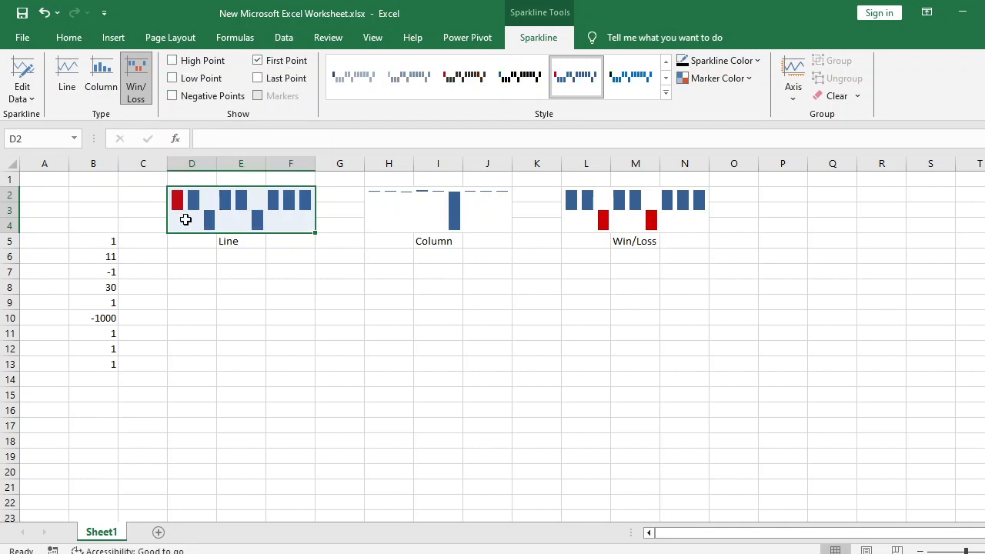
{"action": "left_click", "coordinate": [259, 77]}
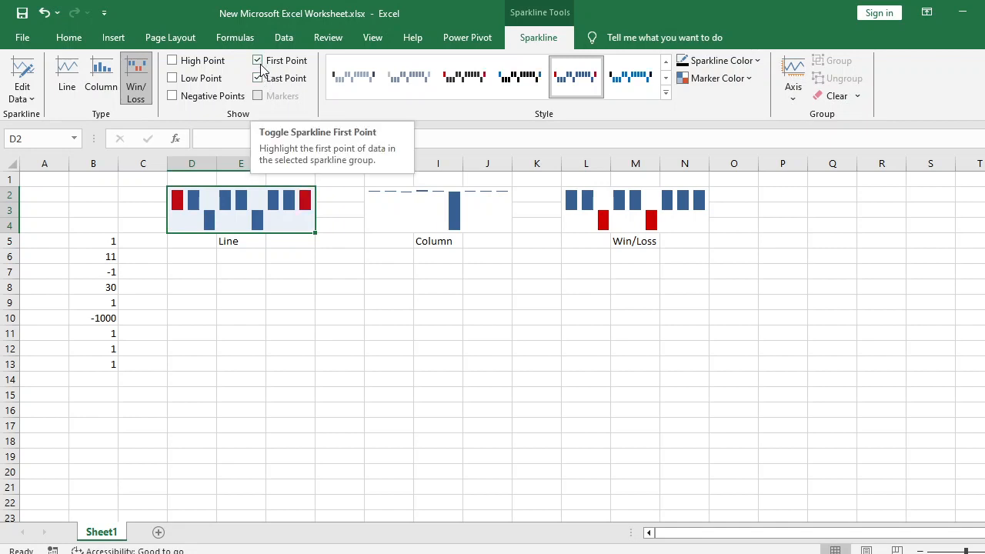
{"action": "left_click", "coordinate": [258, 61]}
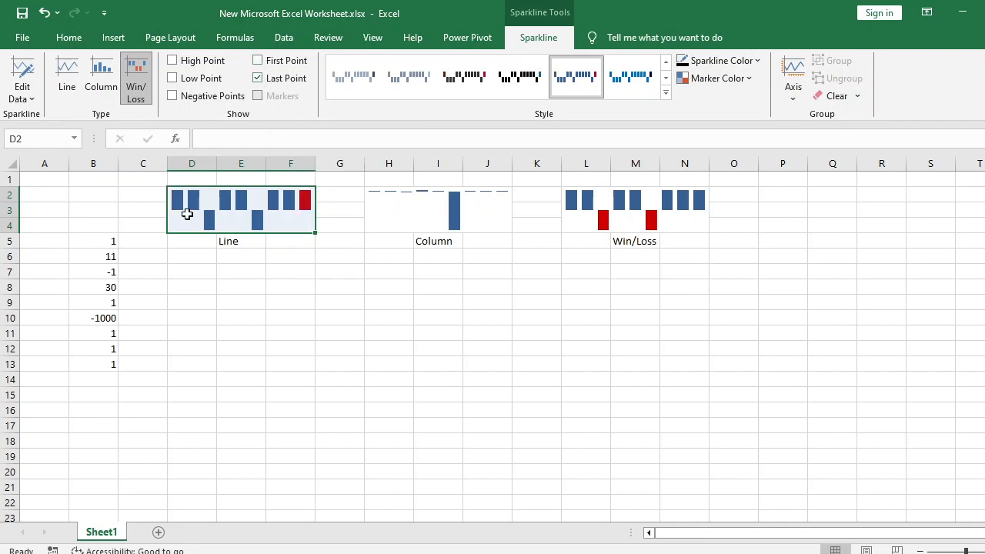
{"action": "left_click", "coordinate": [258, 60]}
{"action": "left_click", "coordinate": [257, 78]}
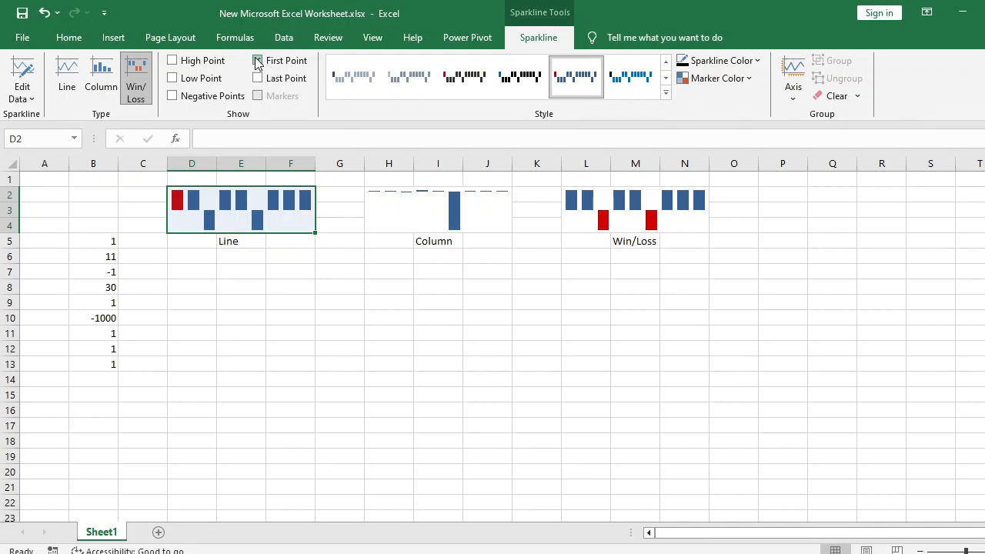
{"action": "left_click", "coordinate": [258, 61]}
- Apply the gold style to the sparkline above the Line label and highlight its last point
{"action": "left_click", "coordinate": [666, 93]}
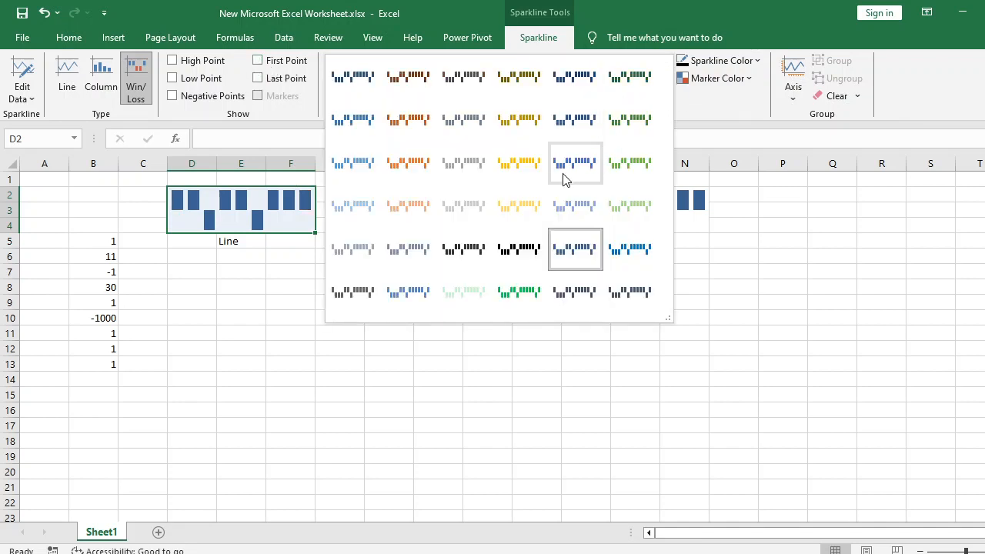
{"action": "left_click", "coordinate": [501, 173]}
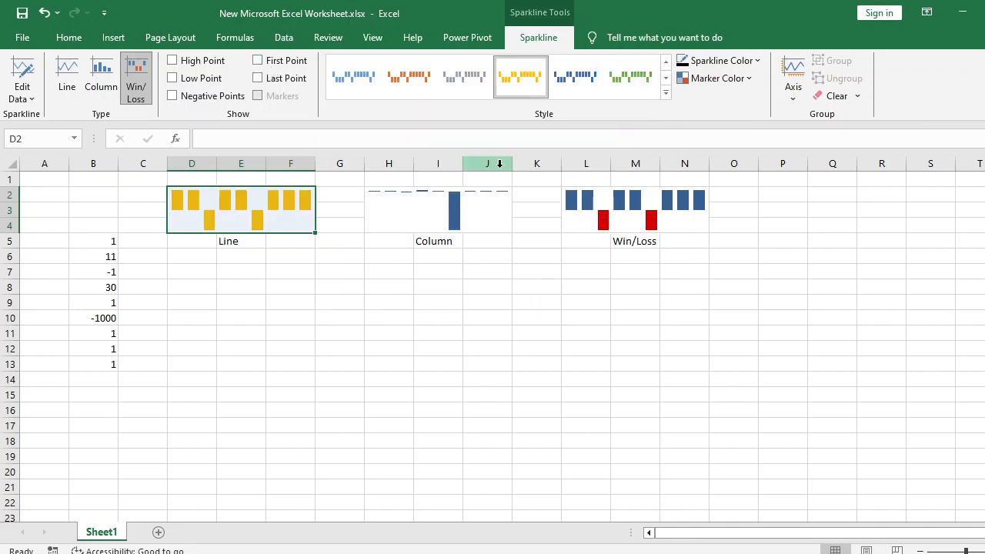
{"action": "left_click", "coordinate": [268, 80]}
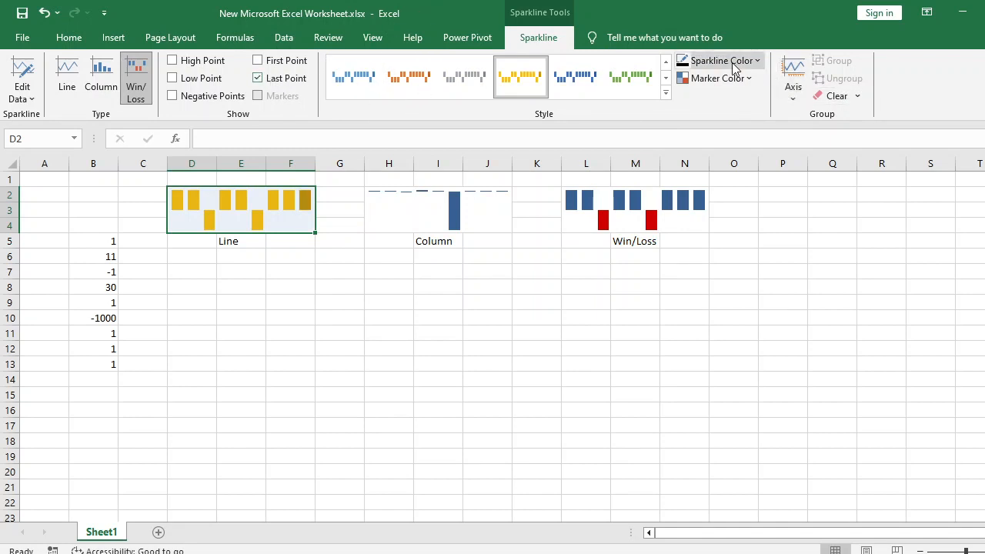
- Set the sparkline color of the sparkline above the Line label to red
{"action": "left_click", "coordinate": [732, 62]}
{"action": "left_click", "coordinate": [695, 180]}
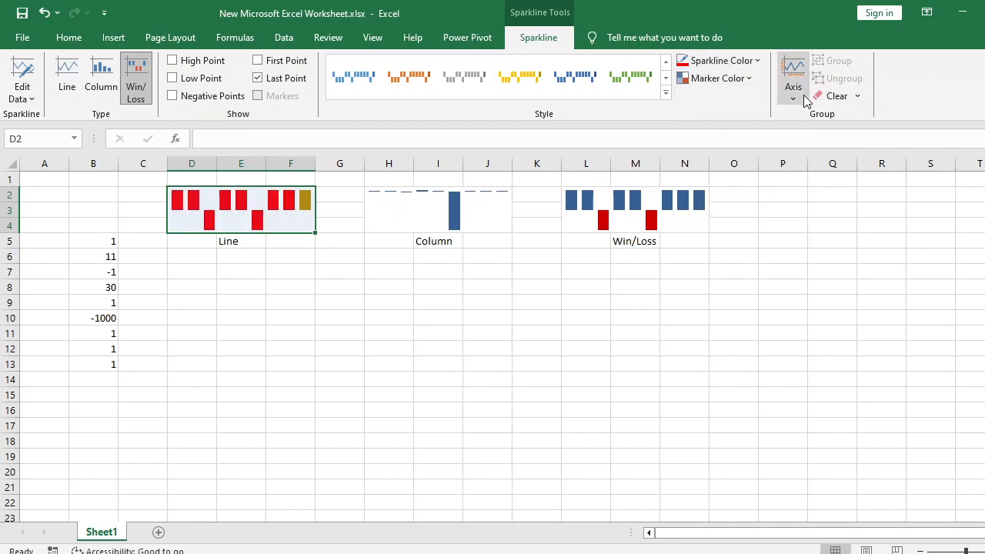
{"action": "left_click", "coordinate": [69, 38]}
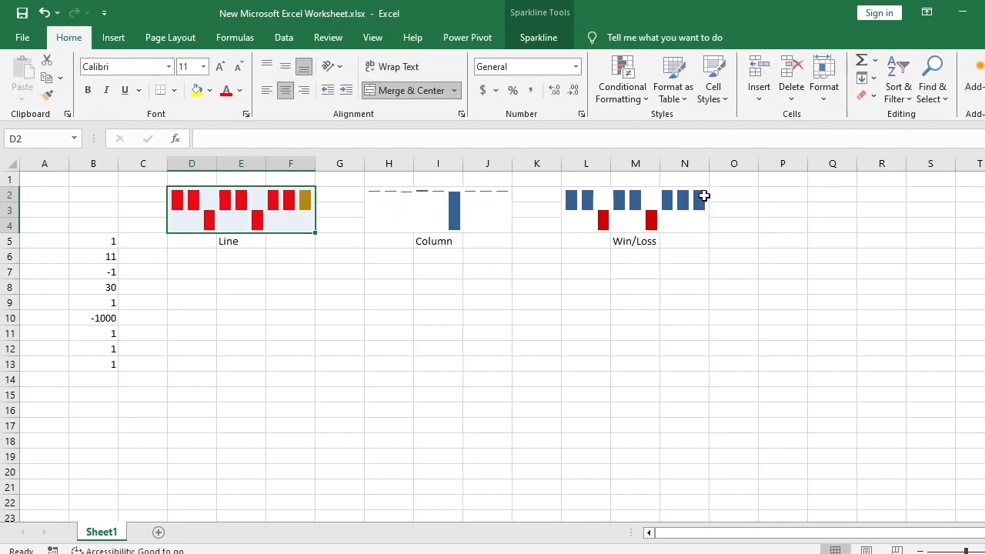
{"action": "left_click", "coordinate": [112, 38]}
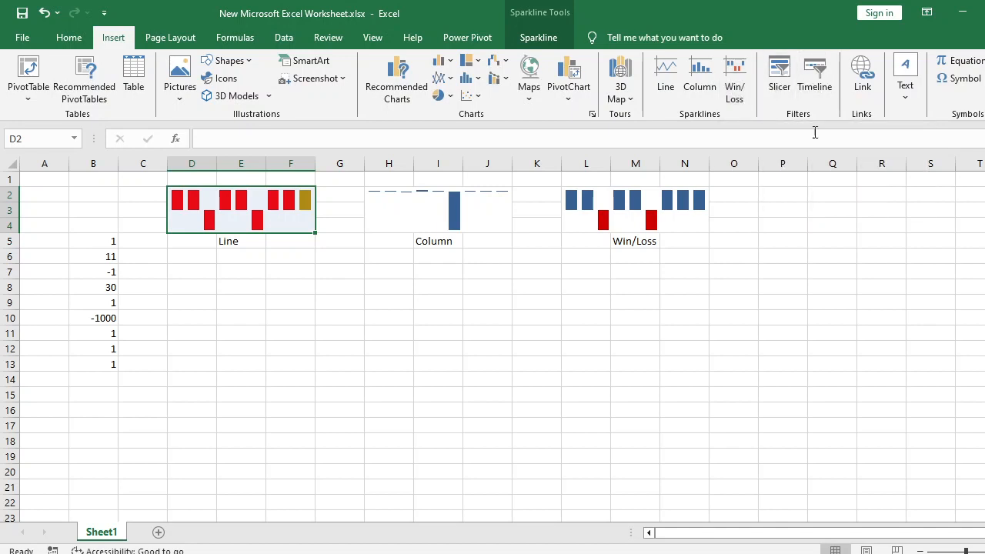
- Create a new blank workbook
{"action": "left_click", "coordinate": [629, 300]}
{"action": "key", "text": "ctrl+n"}
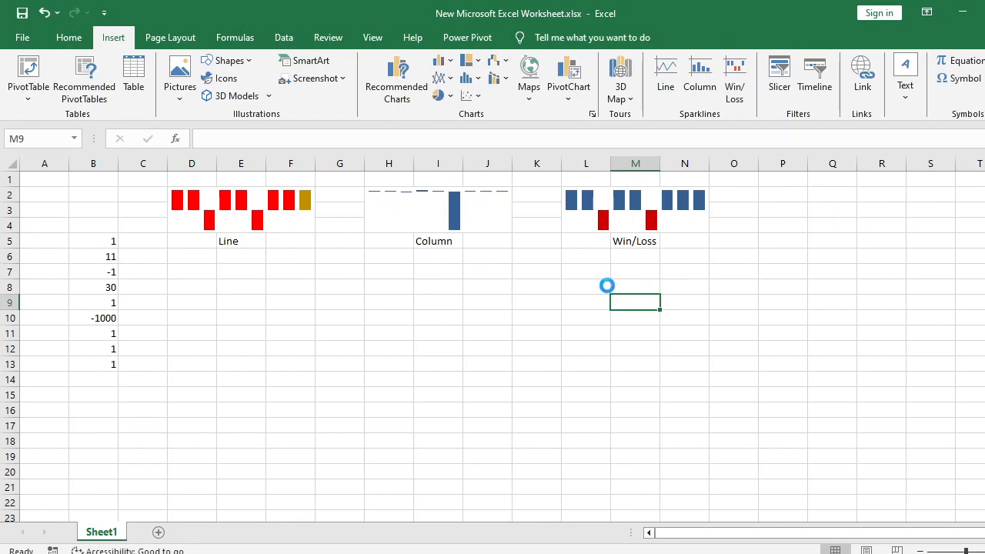
{"action": "left_click", "coordinate": [62, 216]}
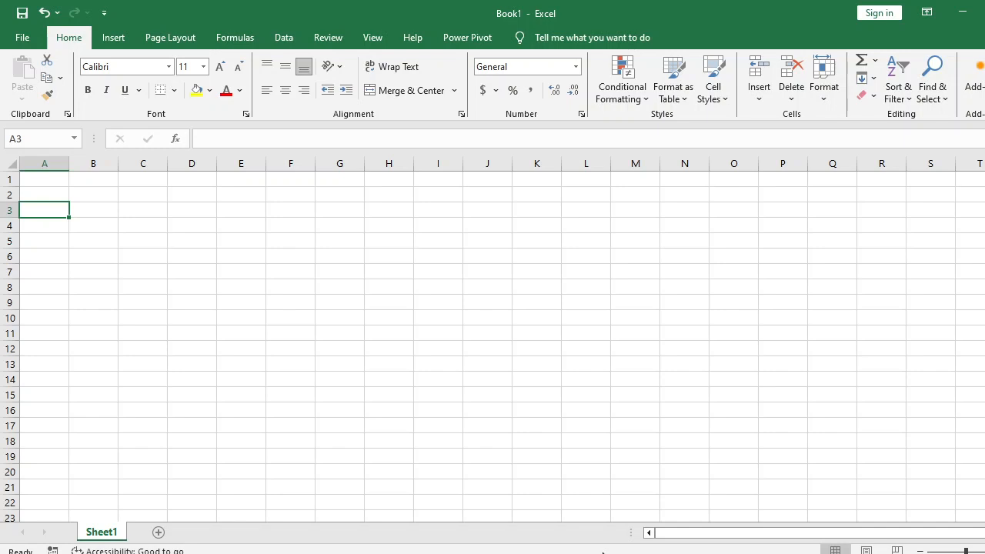
- Enter four people's first names as column headers across B3:E3, ending with cell A4 selected
{"action": "key", "text": "Right"}
{"action": "type", "text": "ramesh"}
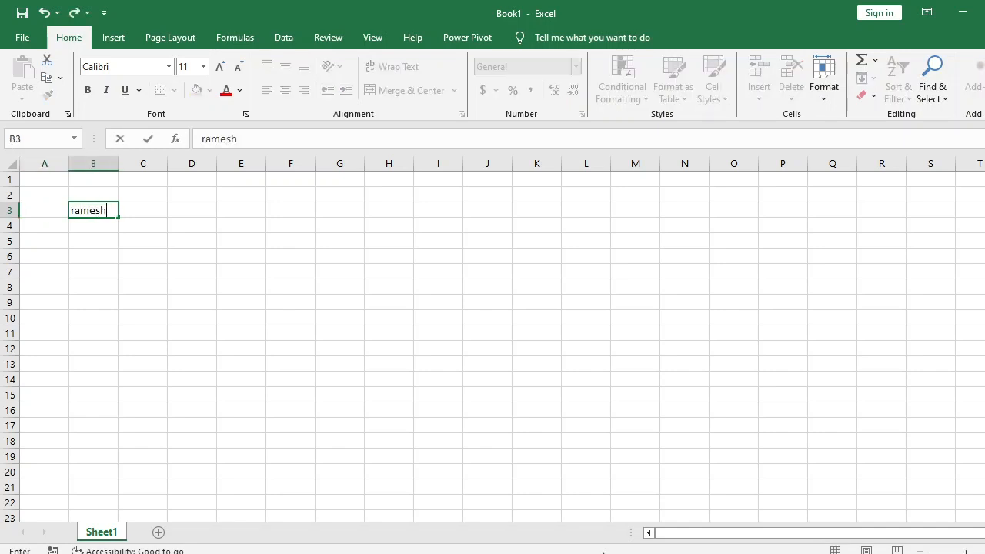
{"action": "key", "text": "Tab"}
{"action": "type", "text": "su"}
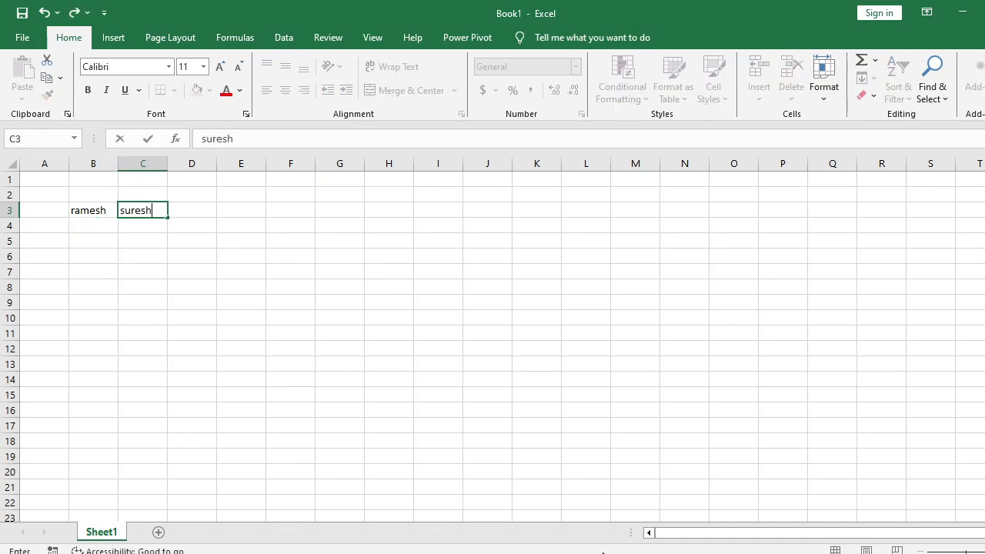
{"action": "key", "text": "Tab"}
{"action": "type", "text": "nages"}
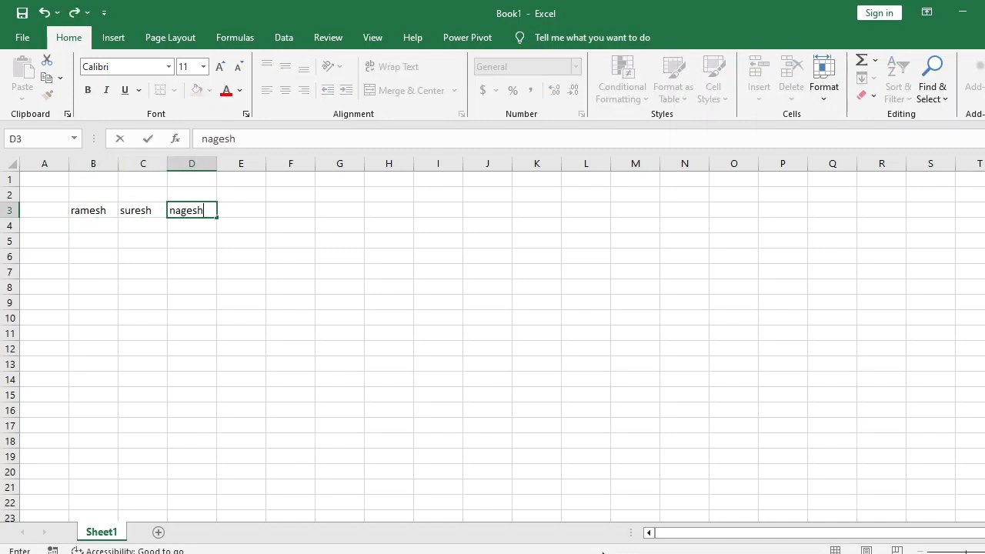
{"action": "key", "text": "Tab"}
{"action": "type", "text": "rames"}
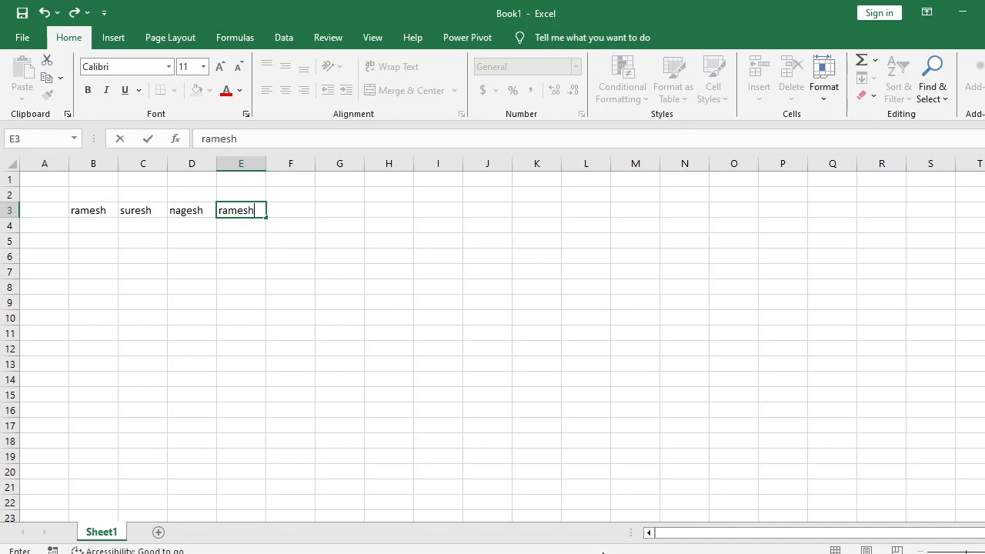
{"action": "key", "text": "Left"}
{"action": "key", "text": "Left"}
{"action": "key", "text": "Left"}
{"action": "key", "text": "Left"}
{"action": "key", "text": "Down"}
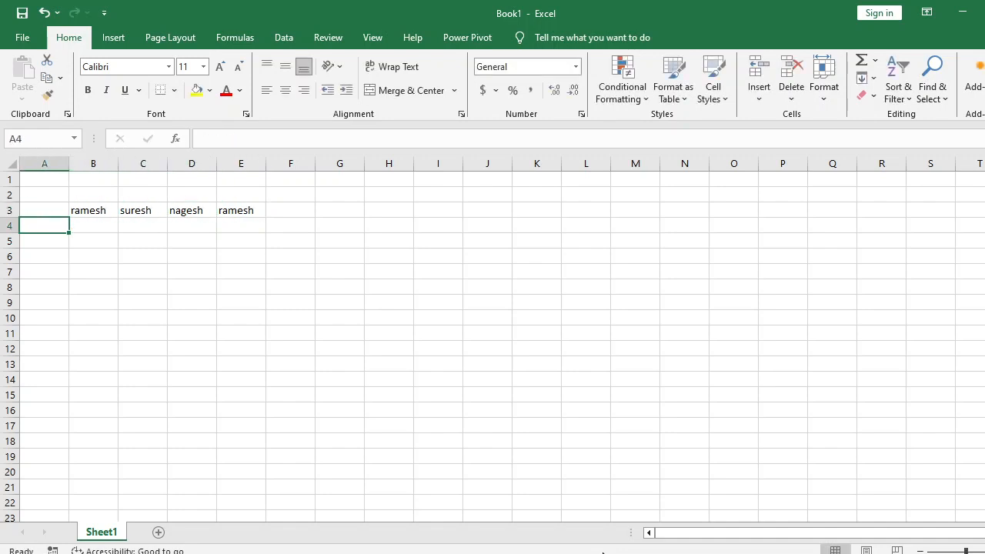
{"action": "type", "text": "mararhi"}
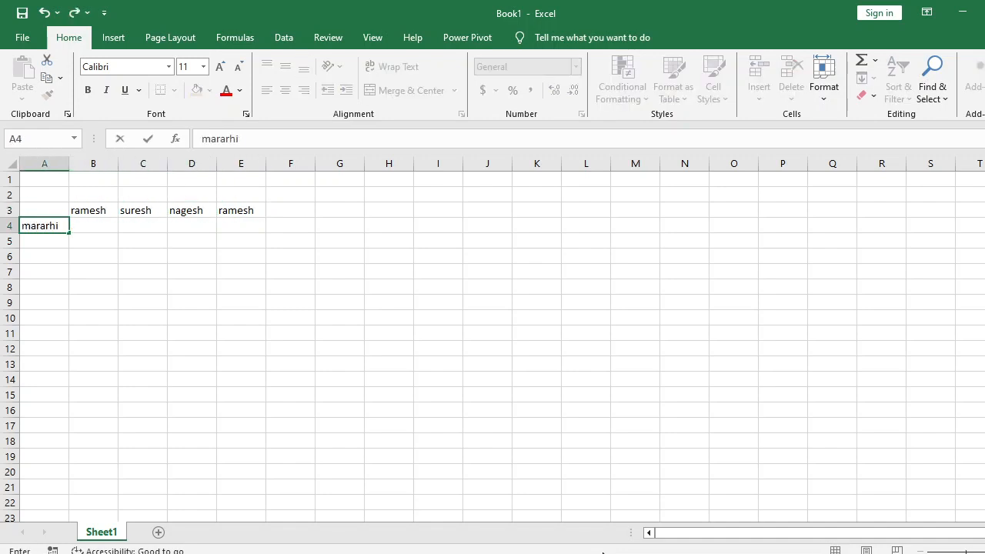
{"action": "type", "text": "`"}
{"action": "key", "text": "Escape"}
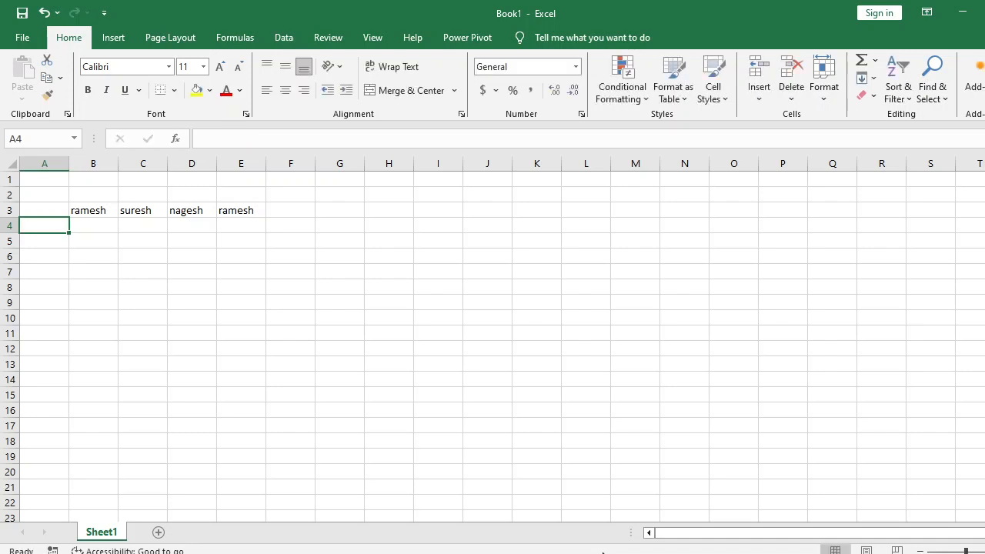
- Enter the subjects marathi, hindi, math and english as row labels in A4:A7
{"action": "type", "text": "marathi"}
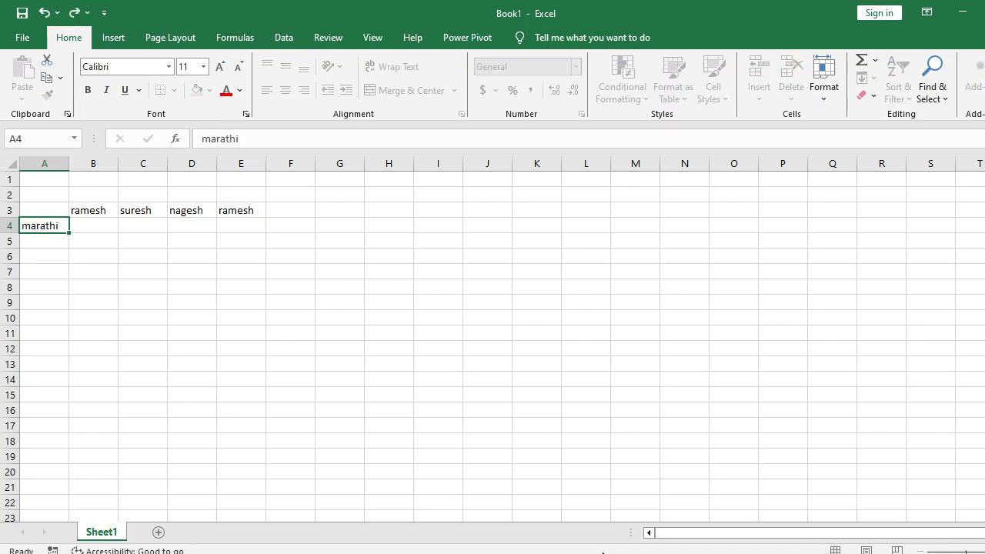
{"action": "key", "text": "Return"}
{"action": "type", "text": "hindi"}
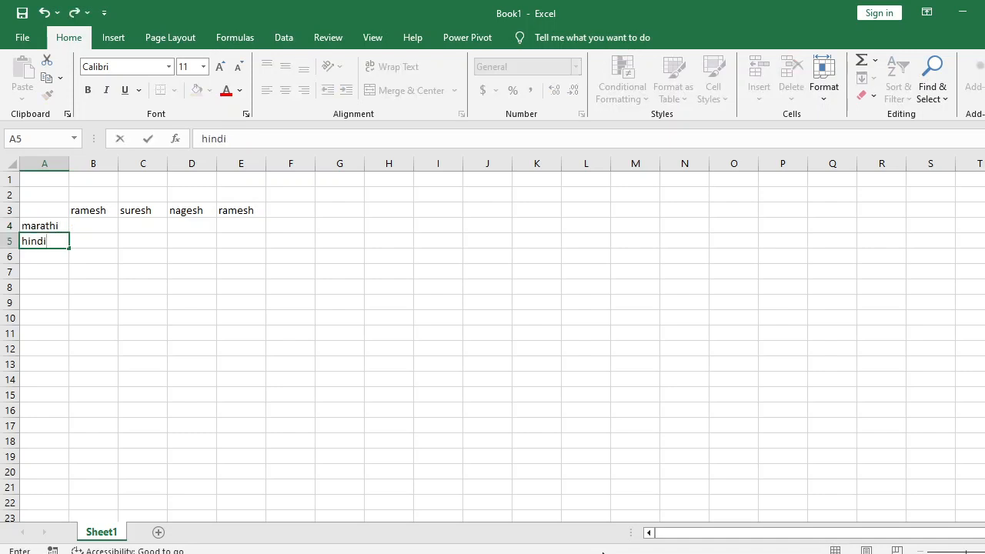
{"action": "key", "text": "Return"}
{"action": "type", "text": "math"}
{"action": "key", "text": "Return"}
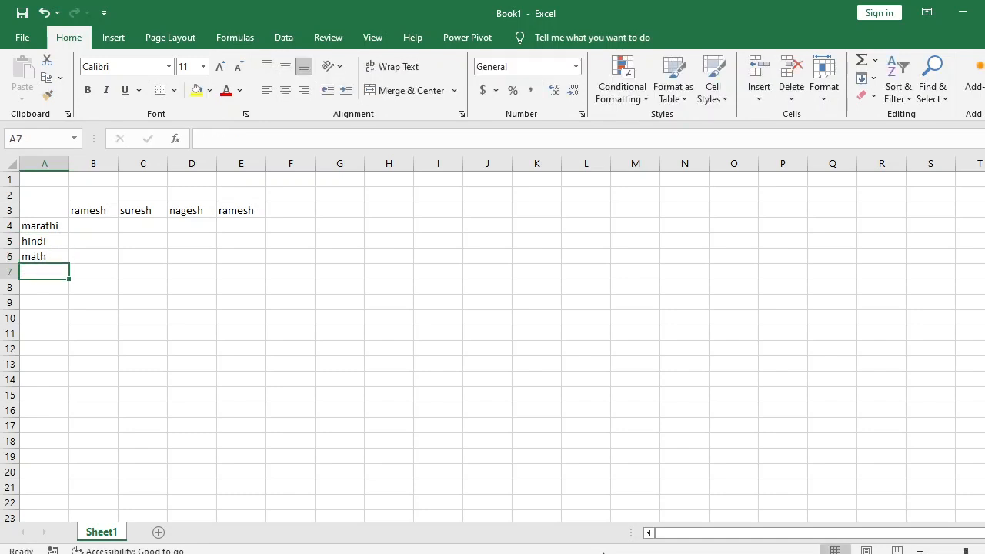
{"action": "type", "text": "en"}
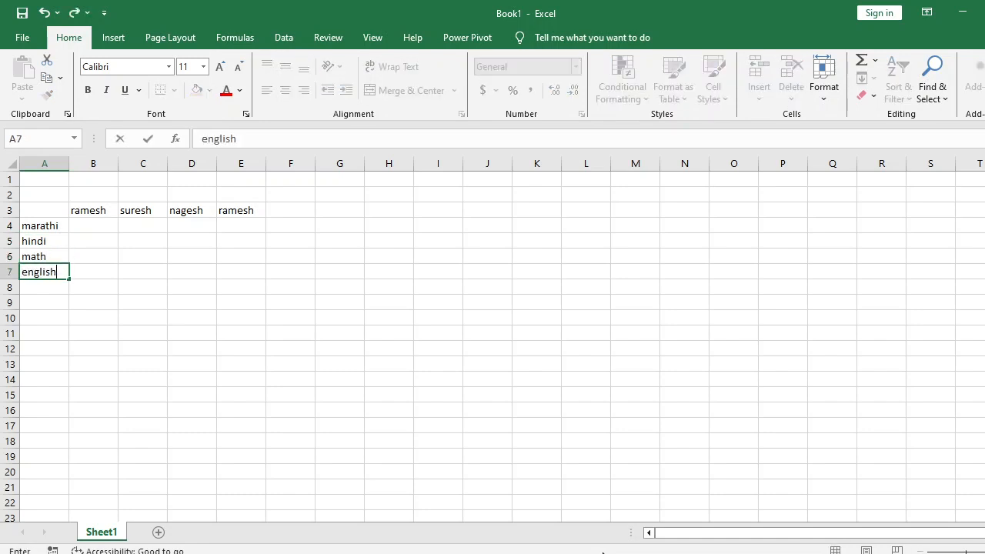
{"action": "type", "text": "glish"}
{"action": "key", "text": "Return"}
- Enter a RANDBETWEEN formula in B4 that generates a random mark between 35 and 99
{"action": "left_click", "coordinate": [102, 222]}
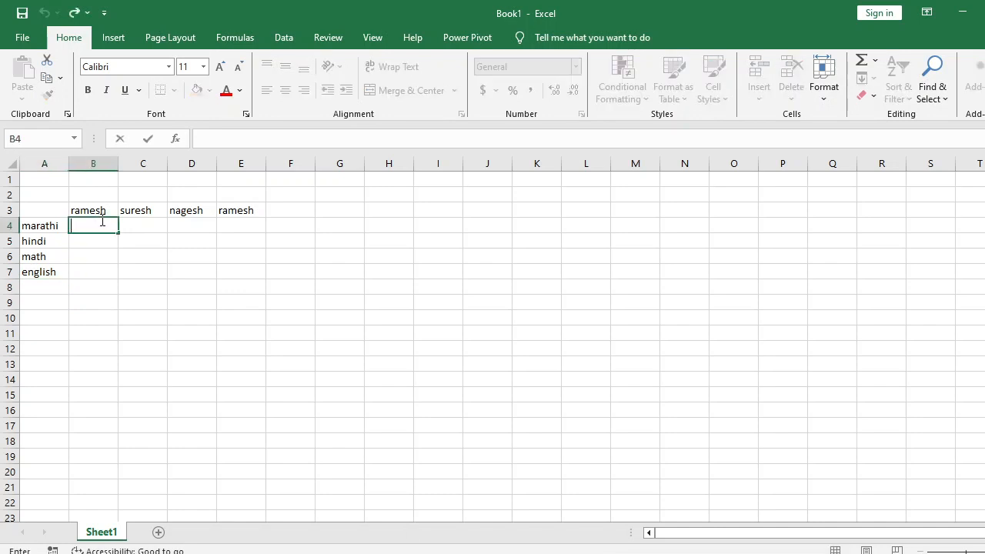
{"action": "type", "text": "=rand"}
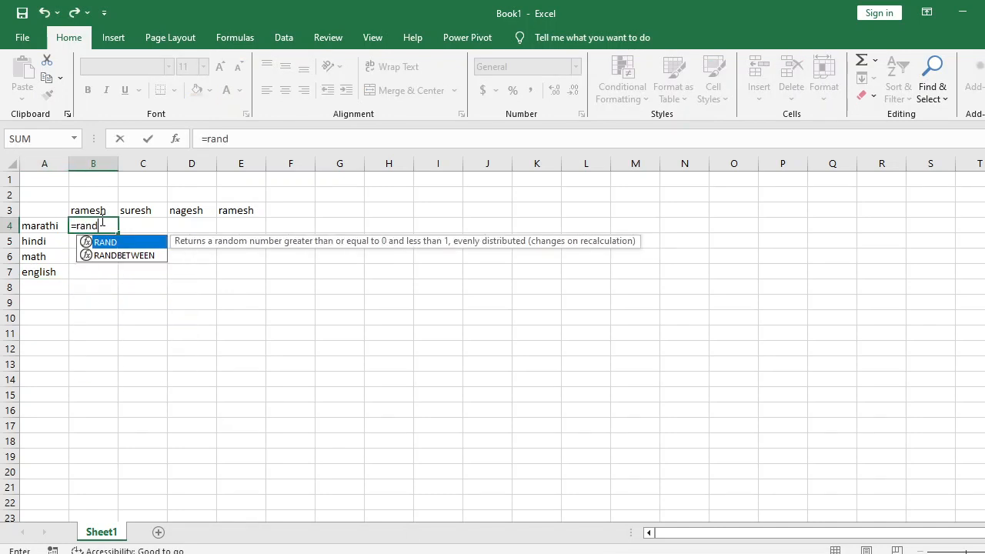
{"action": "key", "text": "Tab"}
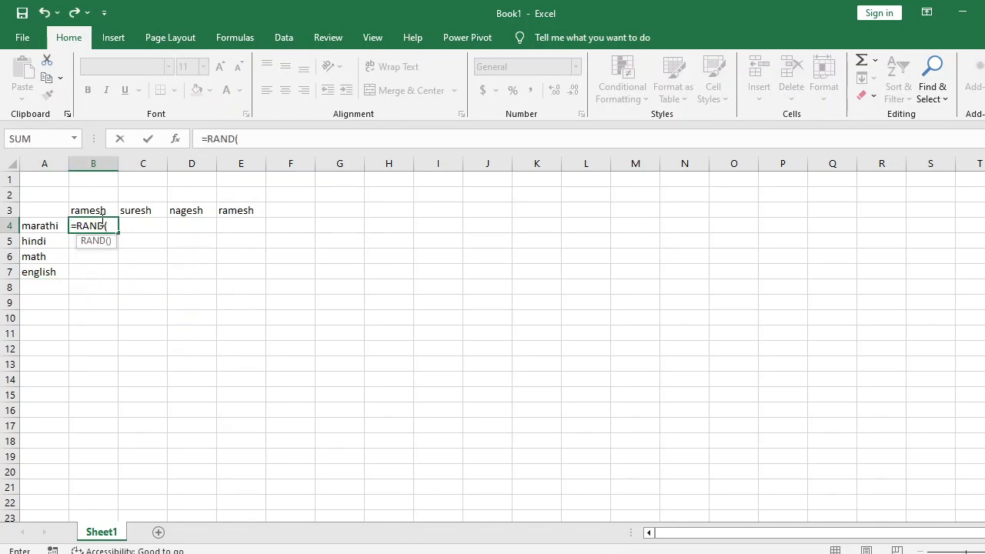
{"action": "key", "text": "BackSpace"}
{"action": "key", "text": "Down"}
{"action": "key", "text": "Tab"}
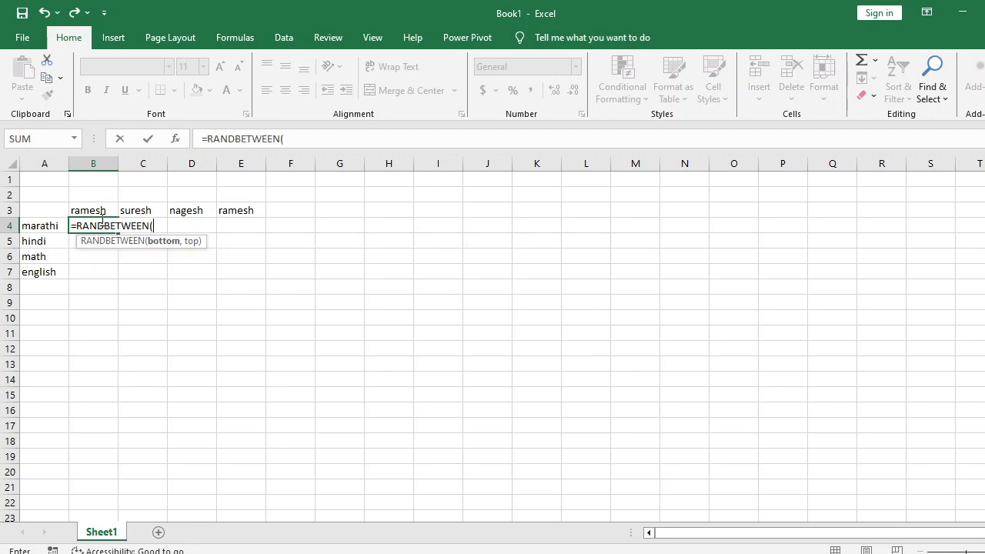
{"action": "type", "text": "35,"}
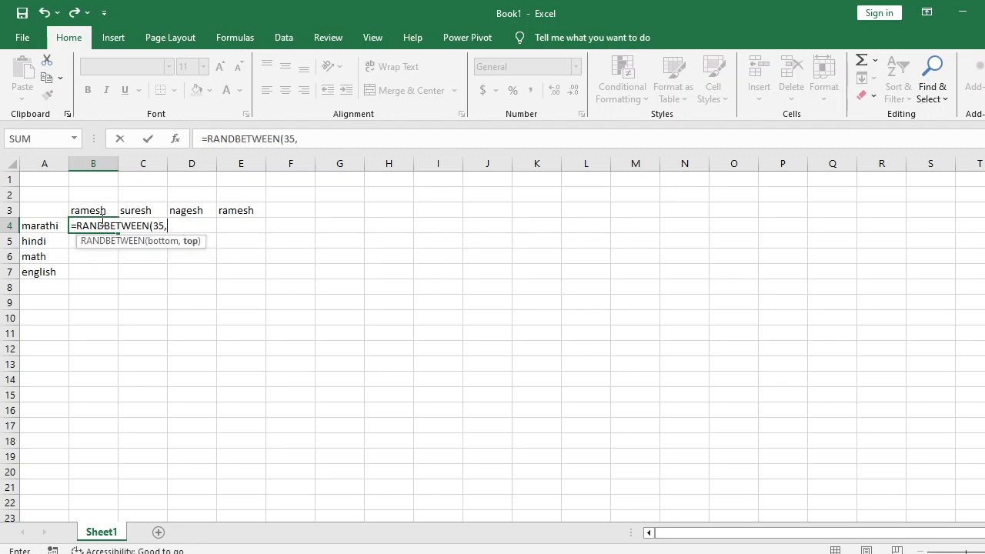
{"action": "type", "text": "99"}
{"action": "key", "text": "Return"}
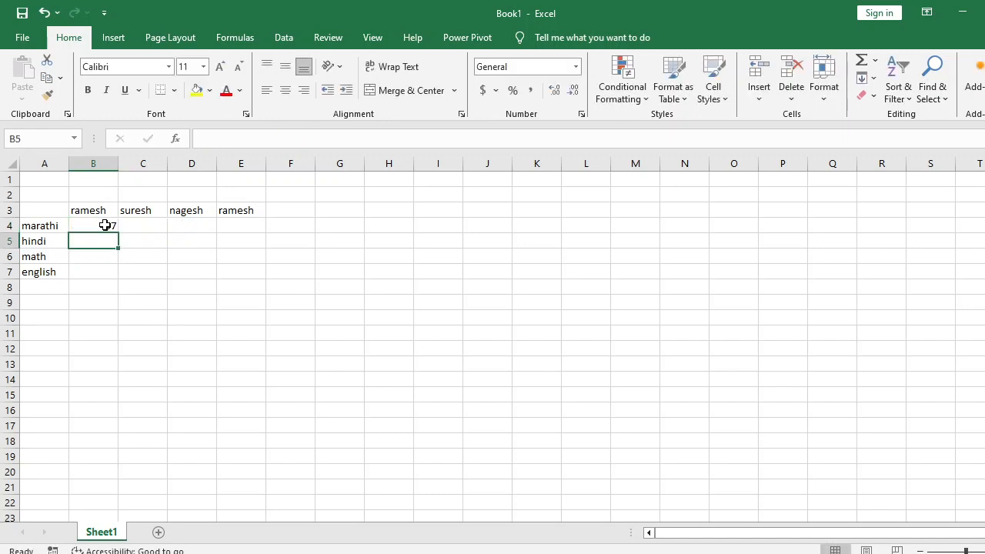
- Fill the B4 formula across B4:E7 and replace the formulas with their values
{"action": "left_click", "coordinate": [105, 225]}
{"action": "left_click_drag", "start_coordinate": [118, 231], "coordinate": [266, 236]}
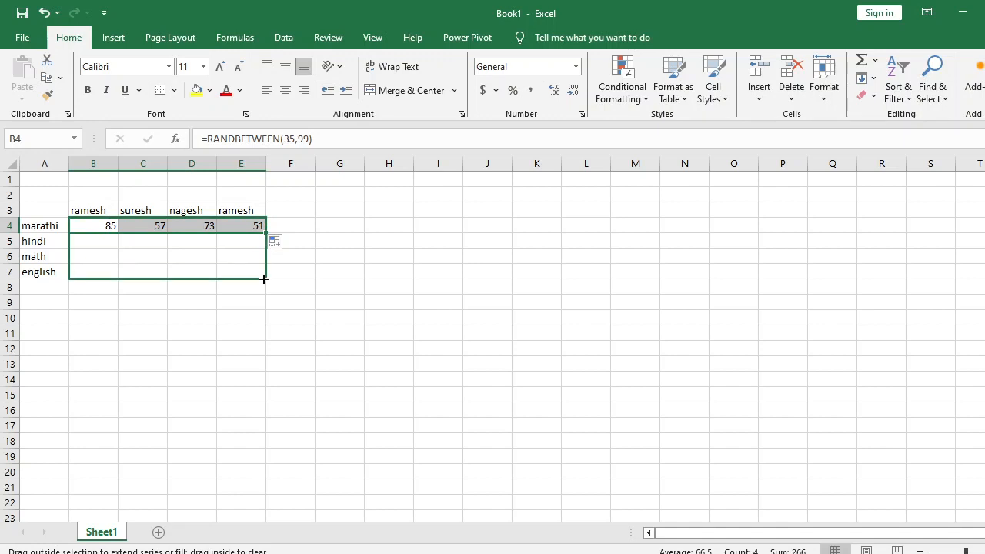
{"action": "left_click_drag", "start_coordinate": [263, 280], "coordinate": [264, 280]}
{"action": "left_click", "coordinate": [45, 82]}
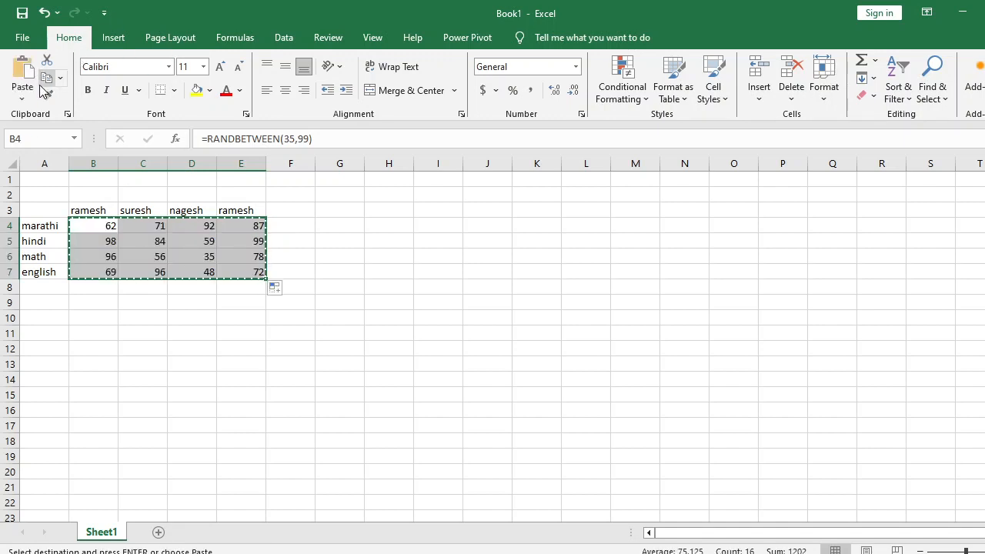
{"action": "left_click", "coordinate": [22, 96]}
{"action": "left_click", "coordinate": [68, 199]}
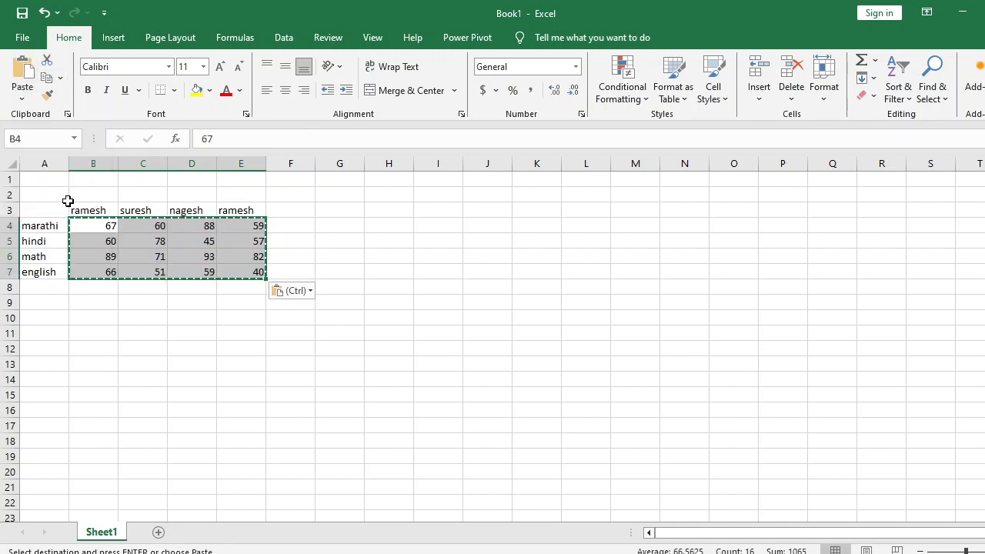
{"action": "key", "text": "Escape"}
- Create a PivotTable on a new worksheet from the marks range B3:E7 on Sheet1
{"action": "left_click_drag", "start_coordinate": [33, 214], "coordinate": [239, 270]}
{"action": "left_click", "coordinate": [126, 37]}
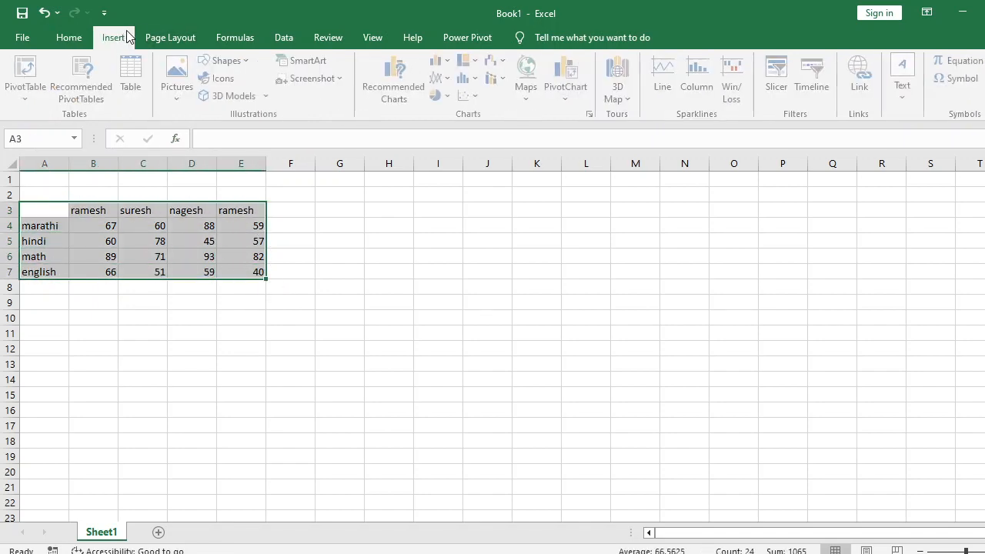
{"action": "left_click", "coordinate": [83, 81]}
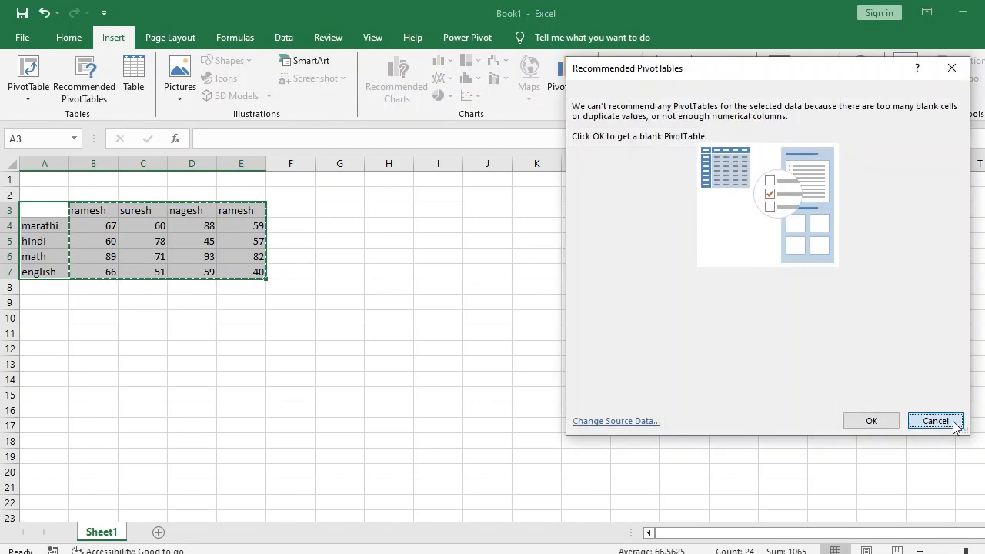
{"action": "left_click", "coordinate": [954, 424]}
{"action": "left_click", "coordinate": [28, 73]}
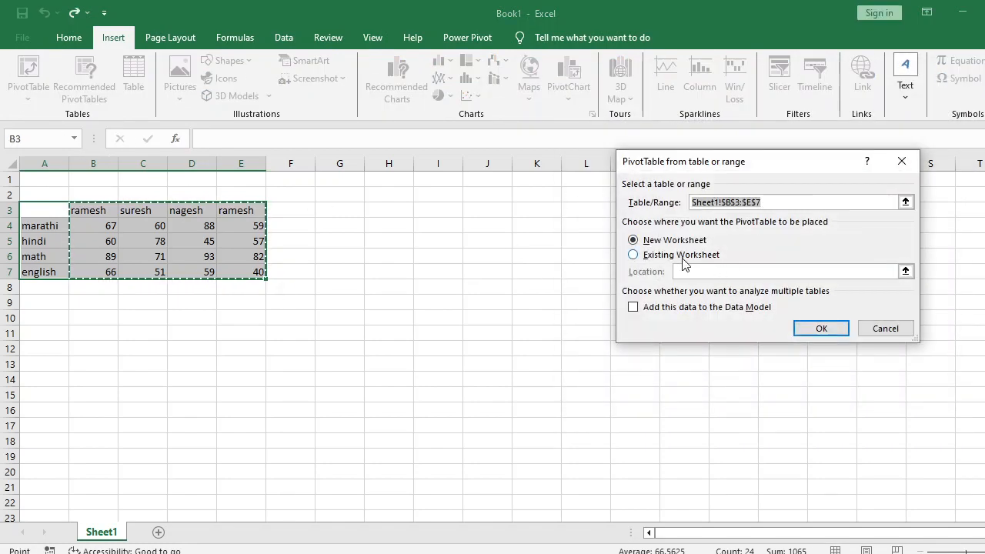
{"action": "left_click", "coordinate": [821, 329]}
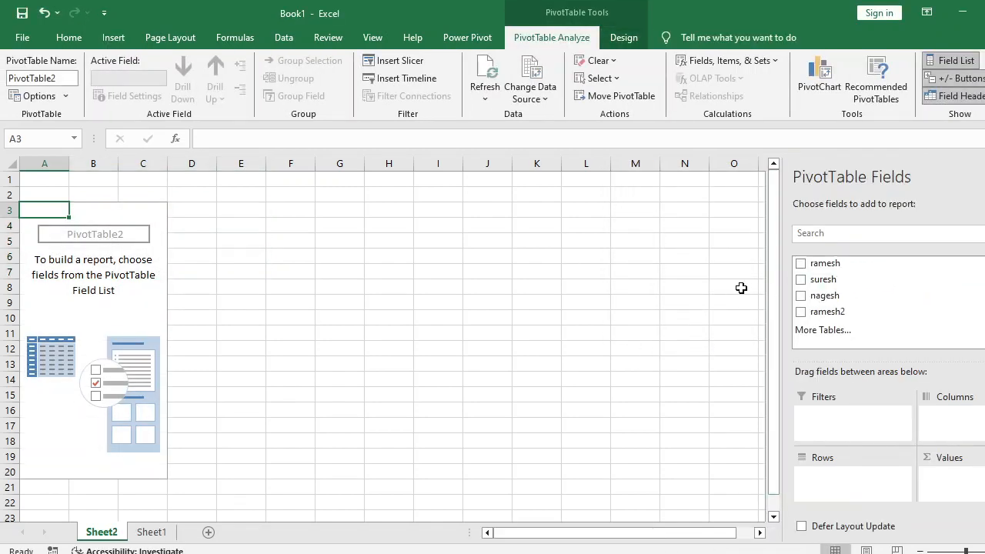
- Add all four name fields to the PivotTable as summed values
{"action": "left_click", "coordinate": [800, 263]}
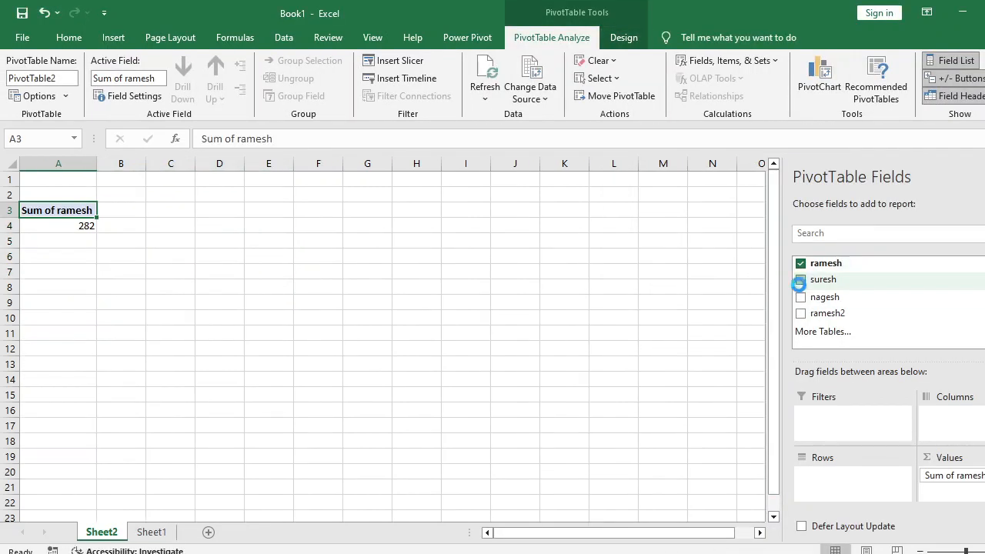
{"action": "left_click", "coordinate": [800, 280]}
{"action": "left_click", "coordinate": [800, 297]}
{"action": "left_click", "coordinate": [800, 313]}
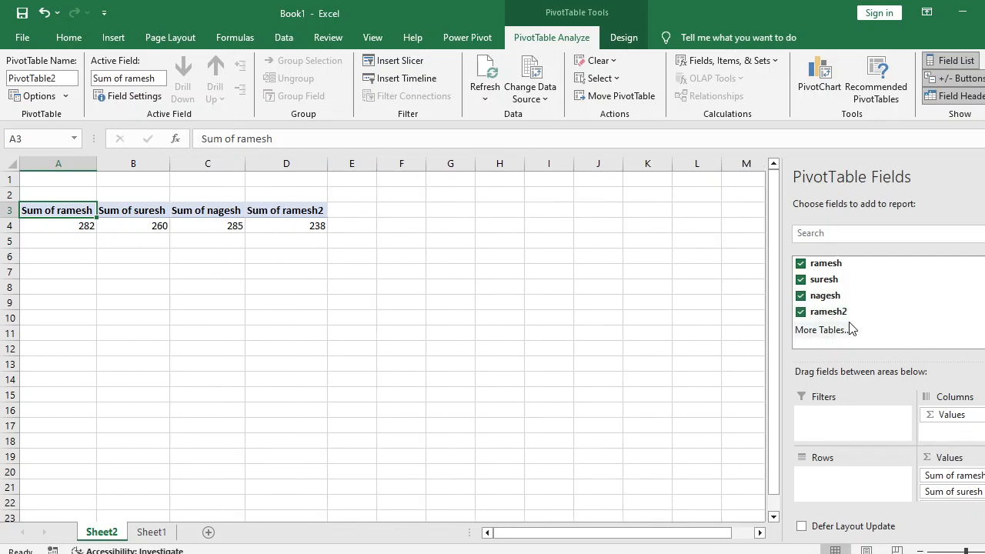
{"action": "left_click", "coordinate": [433, 331]}
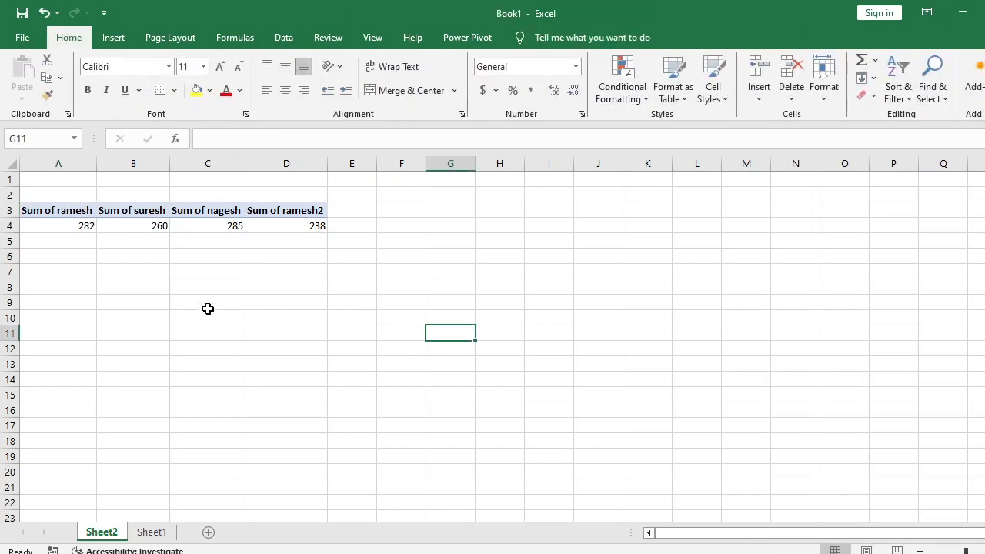
- Insert a slicer for the PivotTable's second field and place it beside the PivotTable, over columns F to H starting at row 1
{"action": "left_click", "coordinate": [68, 226]}
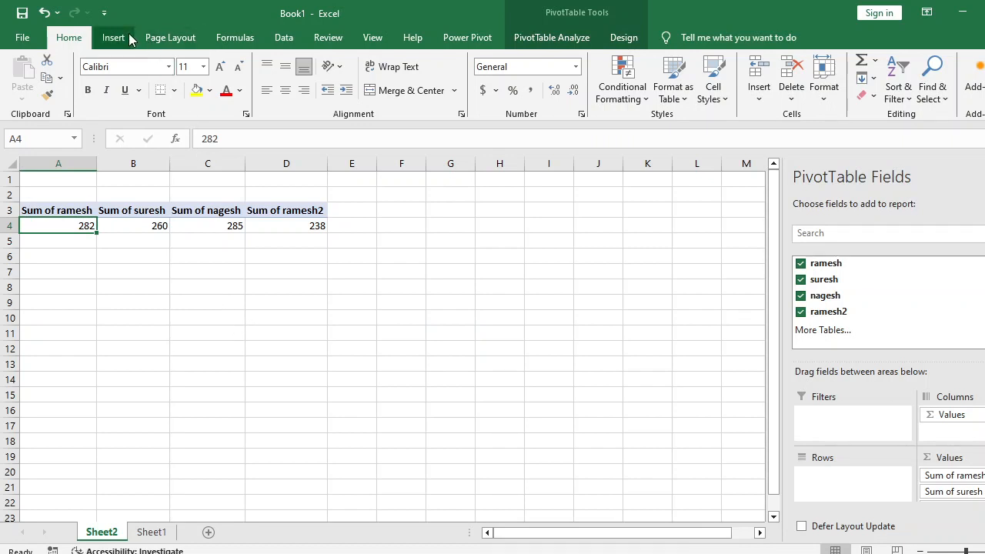
{"action": "left_click", "coordinate": [574, 40]}
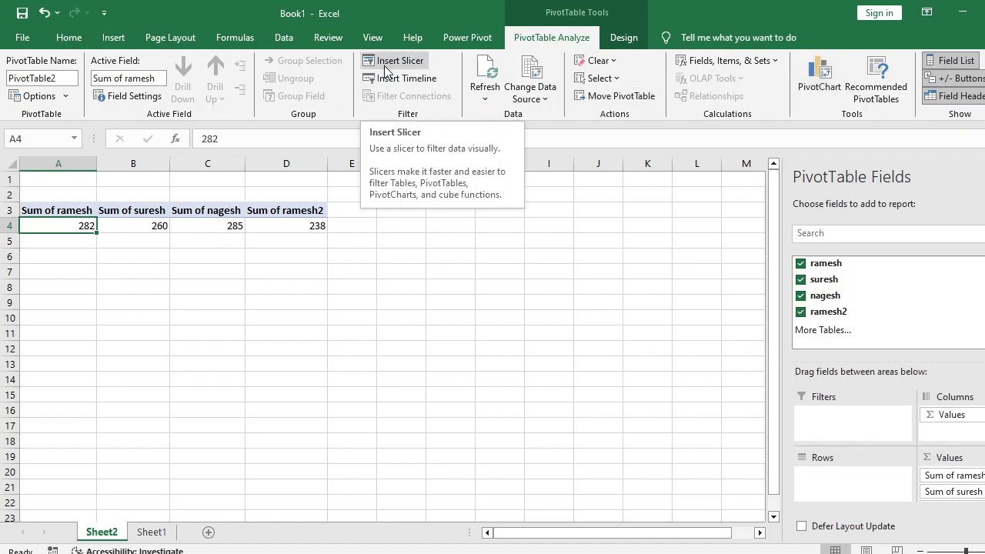
{"action": "left_click", "coordinate": [113, 38]}
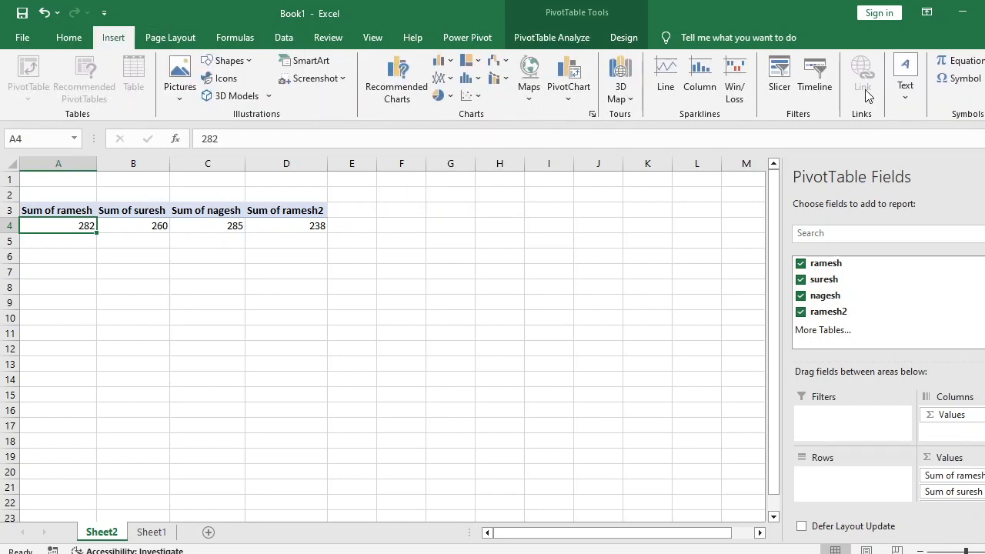
{"action": "left_click", "coordinate": [779, 67]}
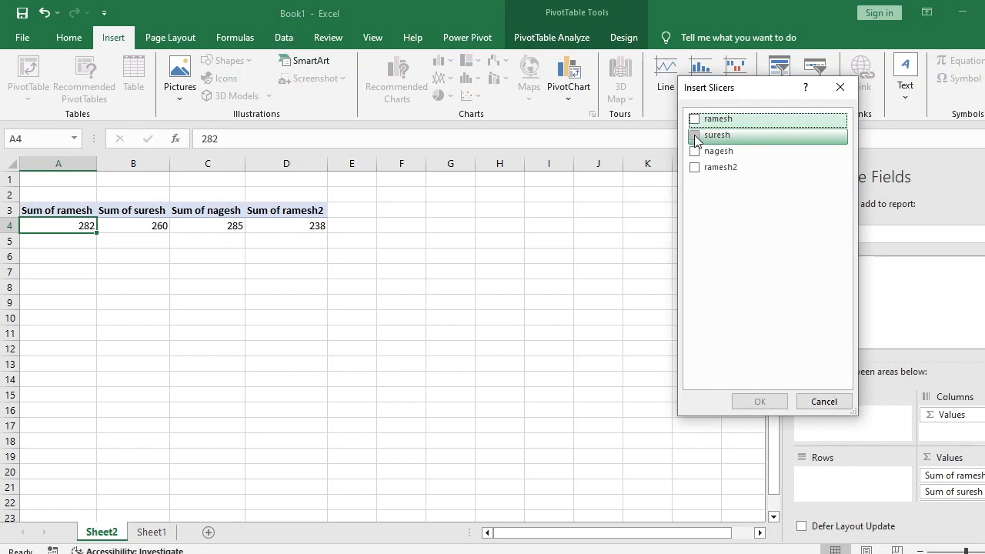
{"action": "left_click", "coordinate": [695, 138]}
{"action": "left_click", "coordinate": [759, 401]}
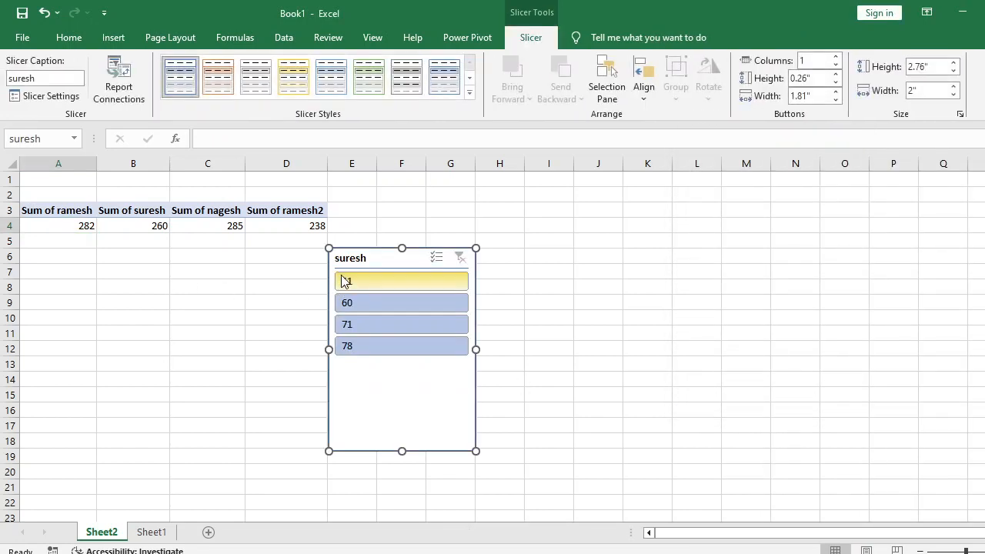
{"action": "left_click_drag", "start_coordinate": [368, 257], "coordinate": [425, 189]}
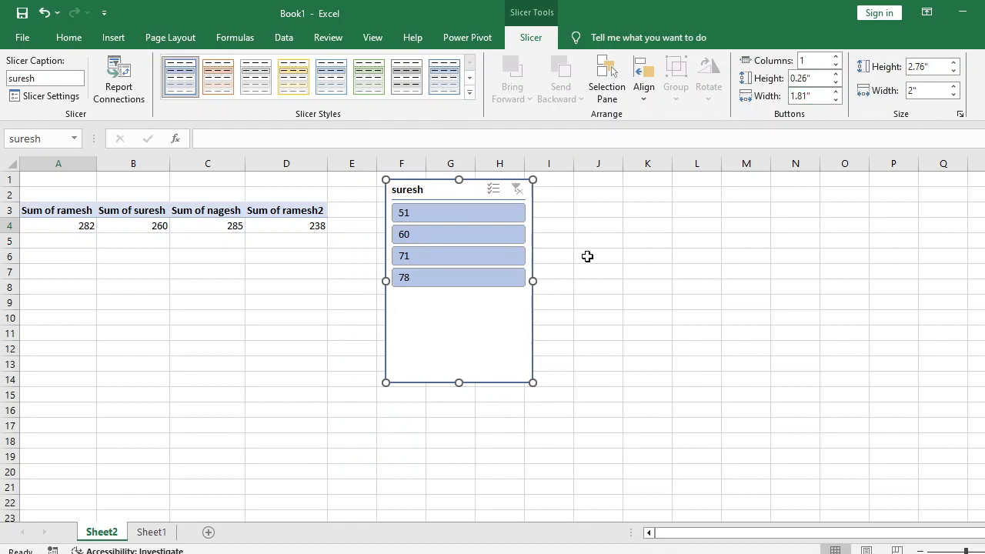
{"action": "left_click", "coordinate": [105, 42]}
{"action": "left_click", "coordinate": [776, 83]}
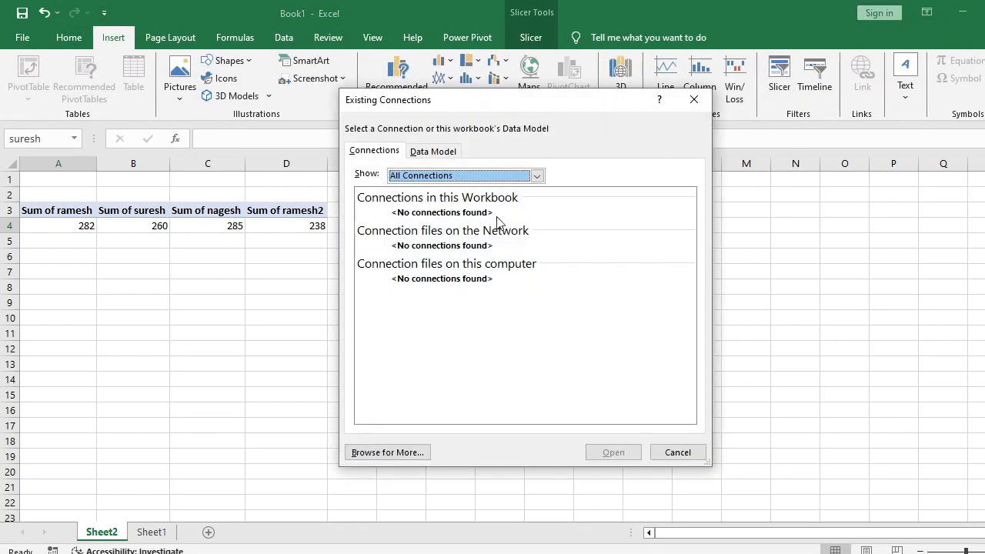
{"action": "left_click", "coordinate": [693, 100]}
{"action": "left_click", "coordinate": [666, 241]}
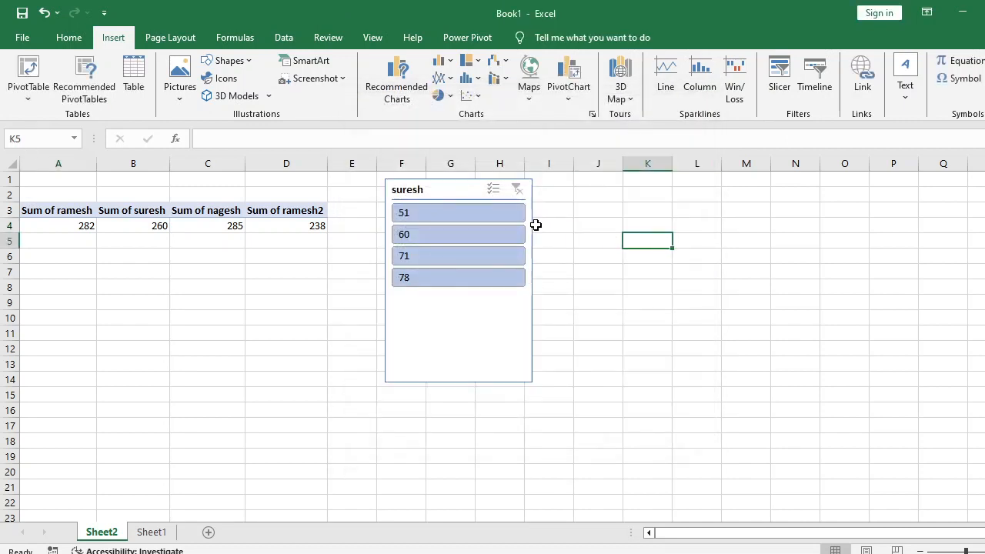
- Delete the slicer beside the PivotTable on Sheet2
{"action": "left_click", "coordinate": [471, 194]}
{"action": "key", "text": "Delete"}
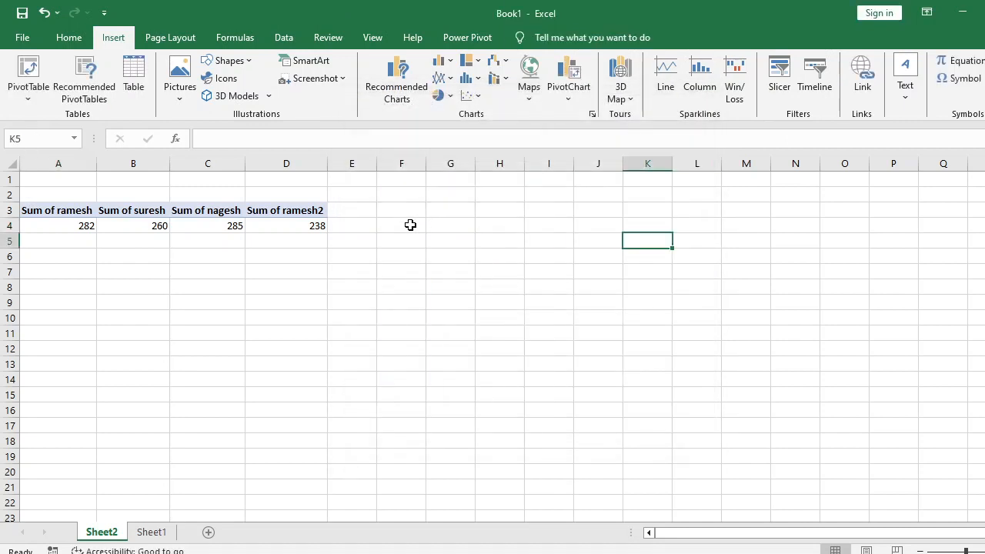
- Insert slicers for the PivotTable's first three name fields
{"action": "left_click", "coordinate": [205, 227]}
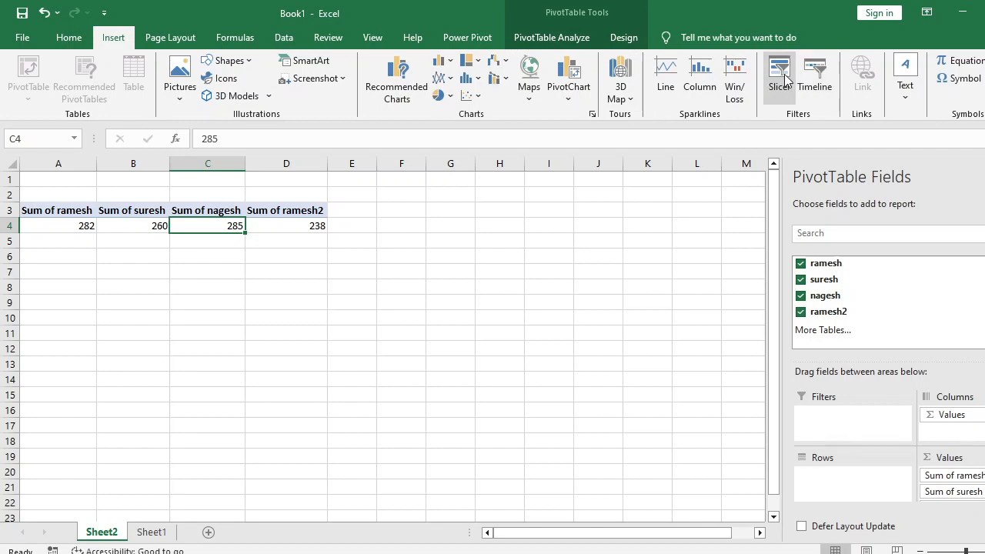
{"action": "left_click", "coordinate": [784, 79]}
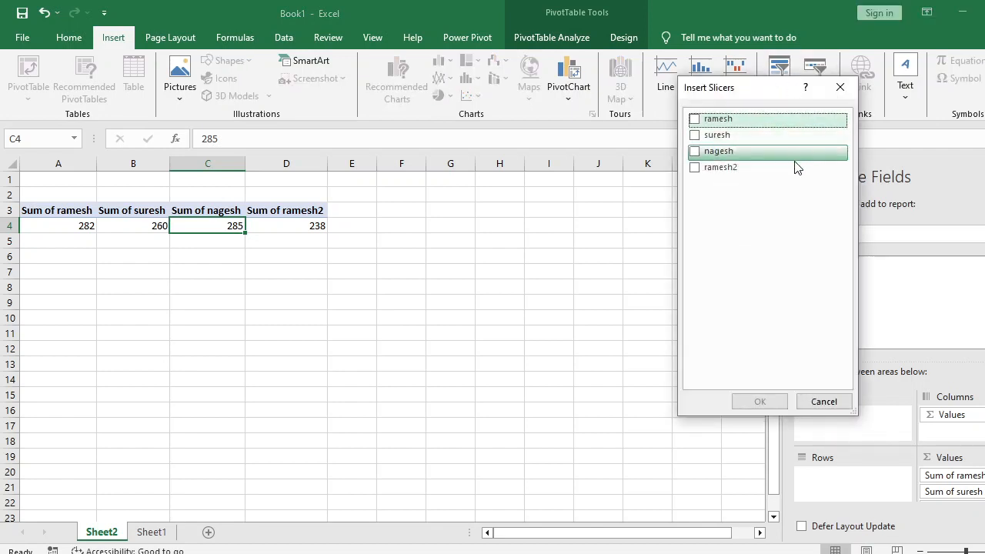
{"action": "left_click", "coordinate": [694, 150]}
{"action": "left_click", "coordinate": [694, 135]}
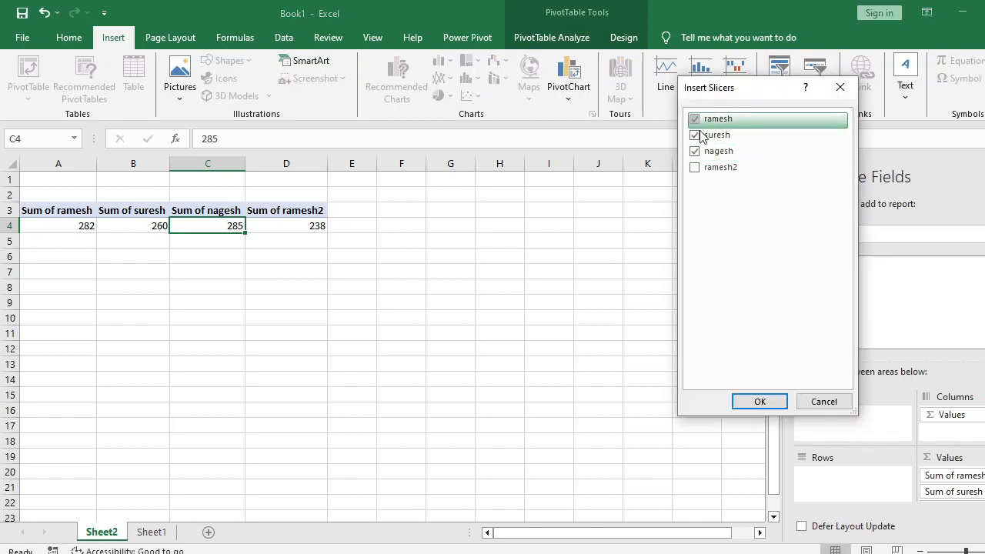
{"action": "left_click", "coordinate": [694, 118]}
{"action": "left_click", "coordinate": [768, 401]}
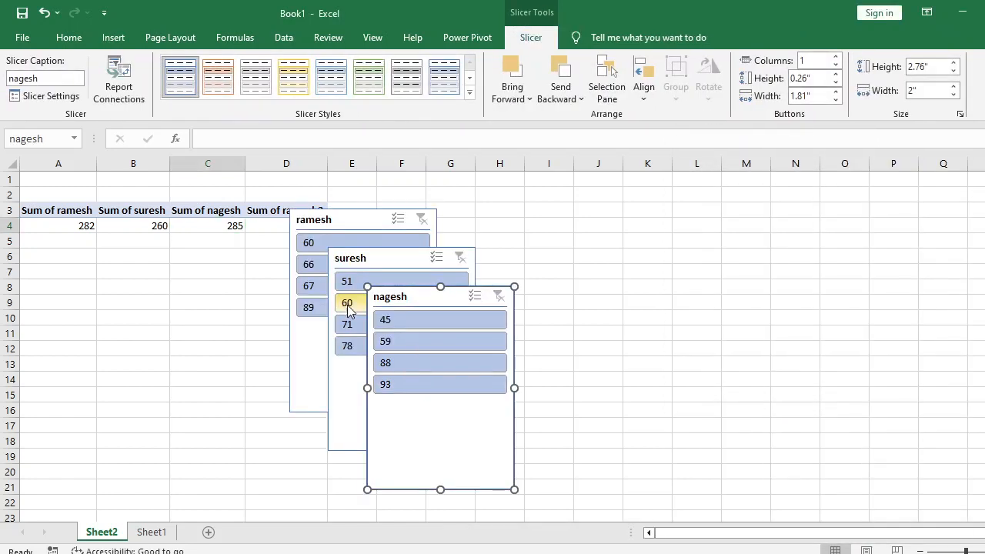
- Spread the three overlapping slicers out in a row beside the PivotTable, starting around column F
{"action": "left_click_drag", "start_coordinate": [440, 293], "coordinate": [701, 215]}
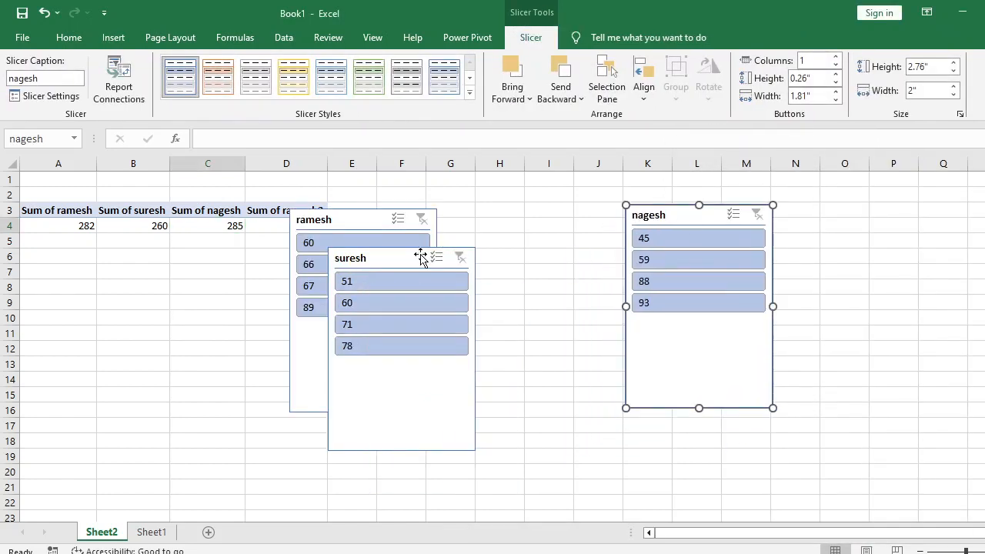
{"action": "left_click_drag", "start_coordinate": [395, 261], "coordinate": [607, 202]}
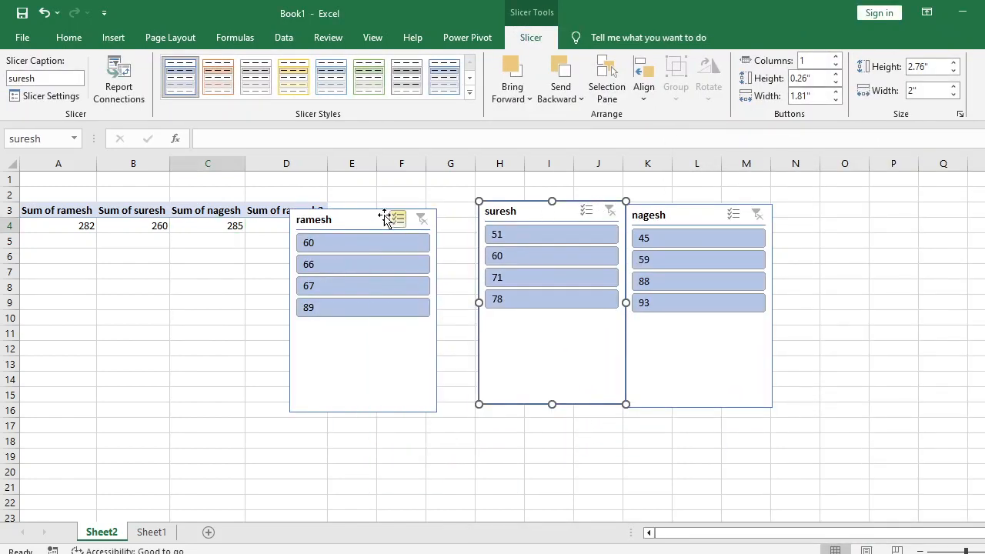
{"action": "left_click_drag", "start_coordinate": [381, 215], "coordinate": [477, 215]}
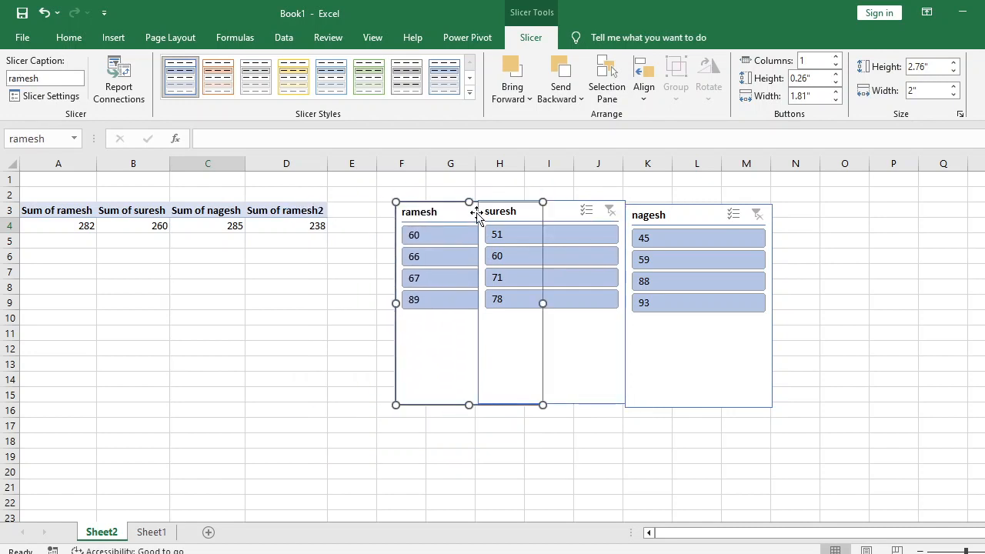
- Delete all three slicers from Sheet2 and select an empty cell
{"action": "key", "text": "Delete"}
{"action": "left_click", "coordinate": [546, 211]}
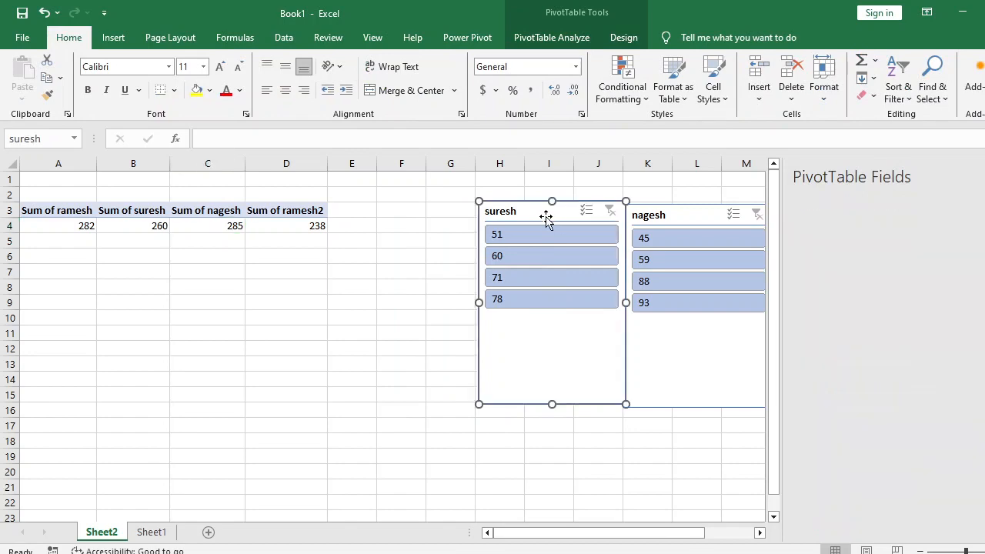
{"action": "key", "text": "Delete"}
{"action": "left_click", "coordinate": [683, 223]}
{"action": "key", "text": "Delete"}
{"action": "left_click", "coordinate": [550, 227]}
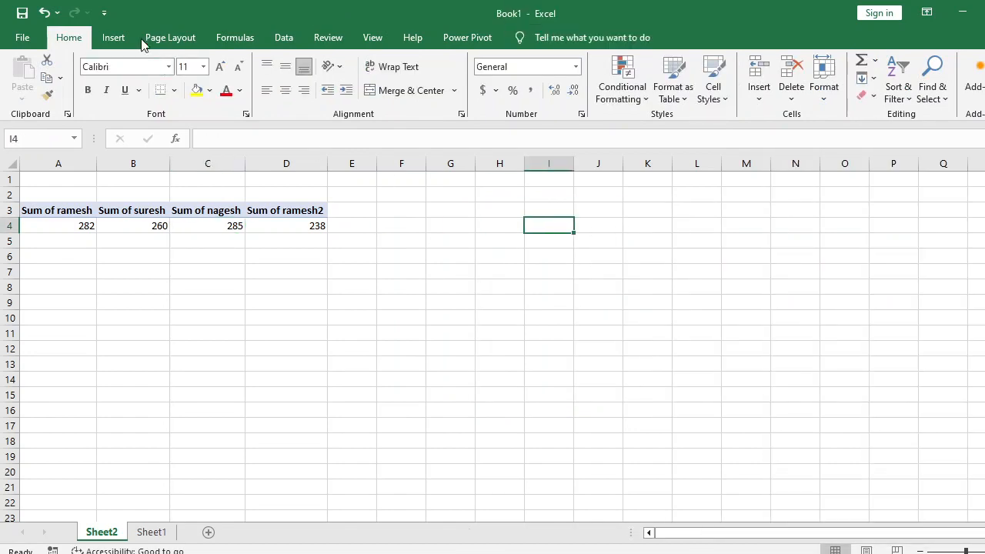
{"action": "left_click", "coordinate": [115, 38]}
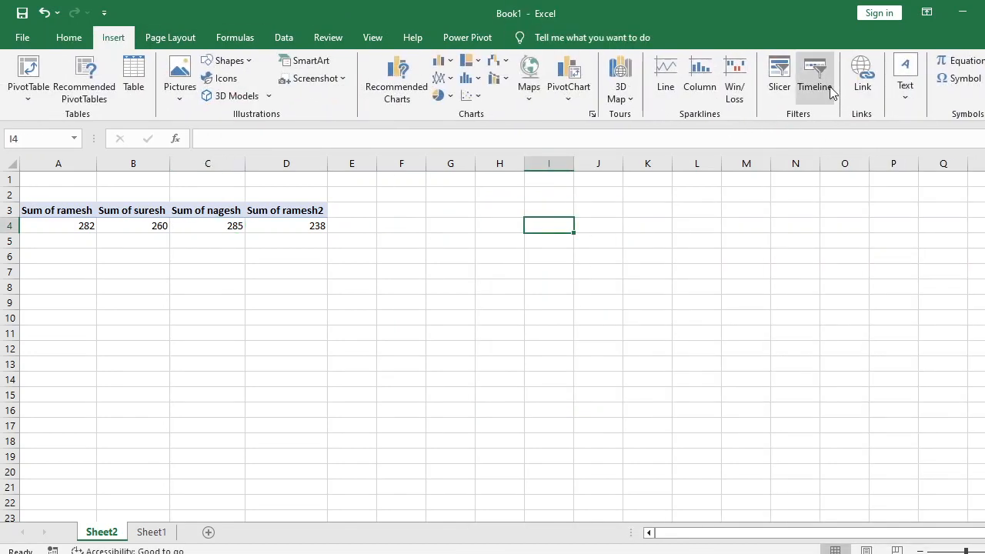
{"action": "left_click", "coordinate": [831, 92]}
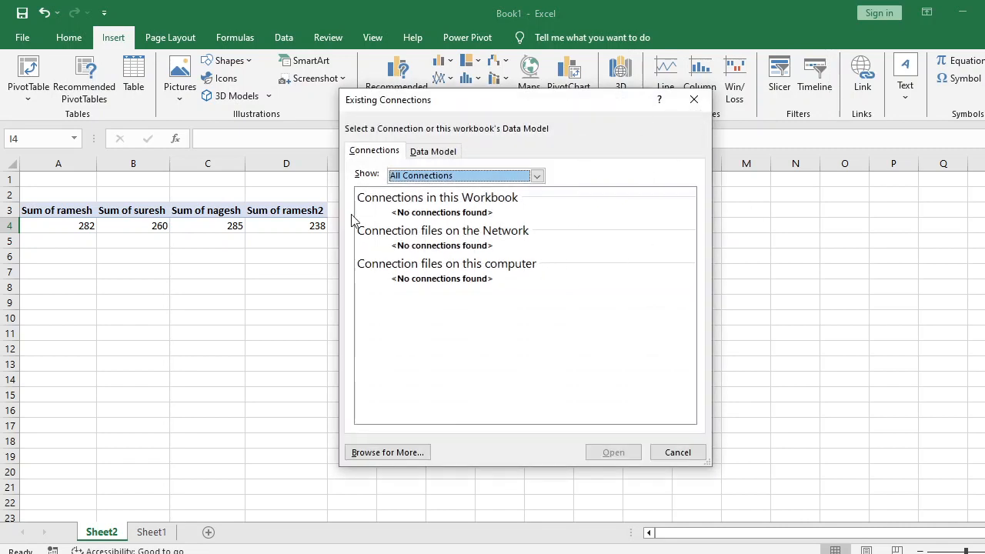
{"action": "left_click", "coordinate": [693, 100]}
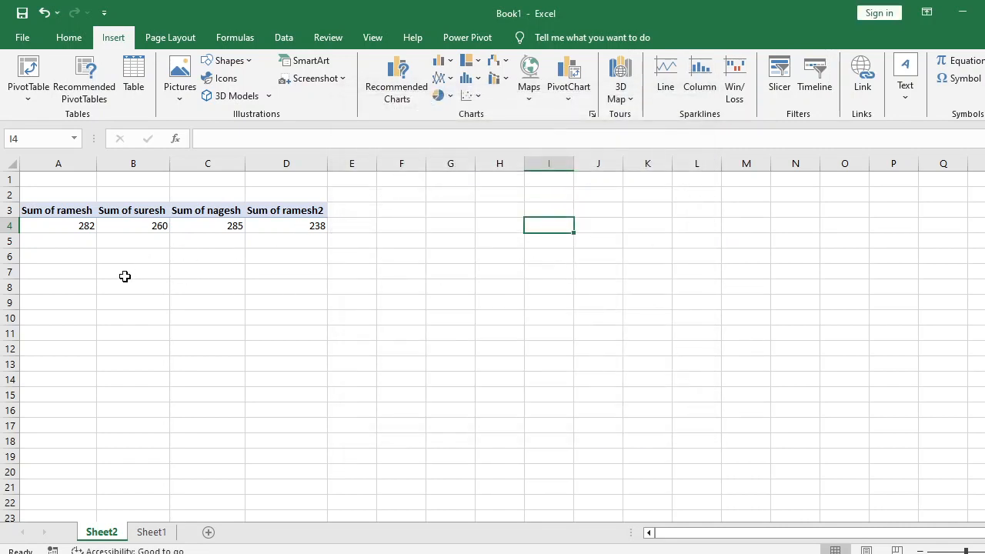
- Clear the marks table and all other content from Sheet1
{"action": "left_click", "coordinate": [209, 225]}
{"action": "left_click", "coordinate": [148, 532]}
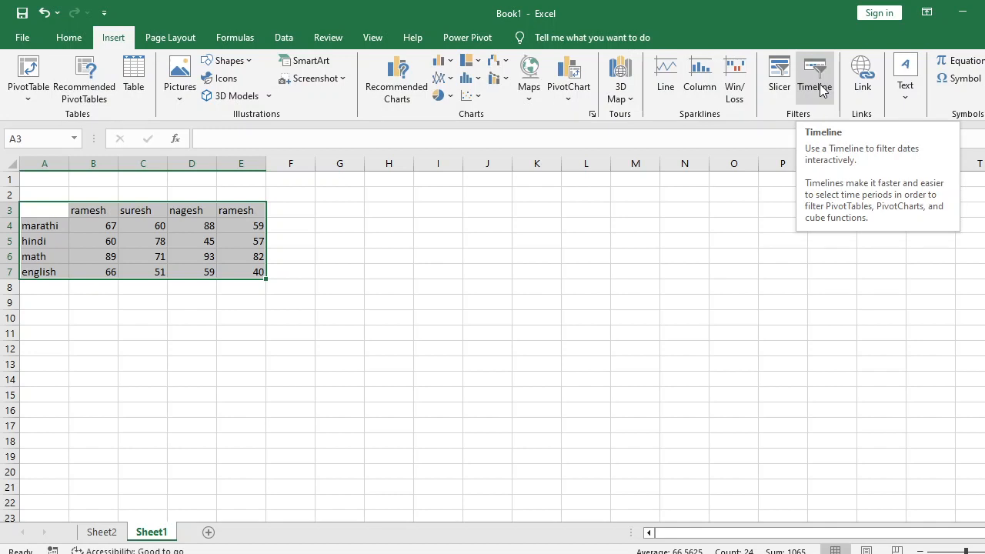
{"action": "left_click", "coordinate": [500, 283]}
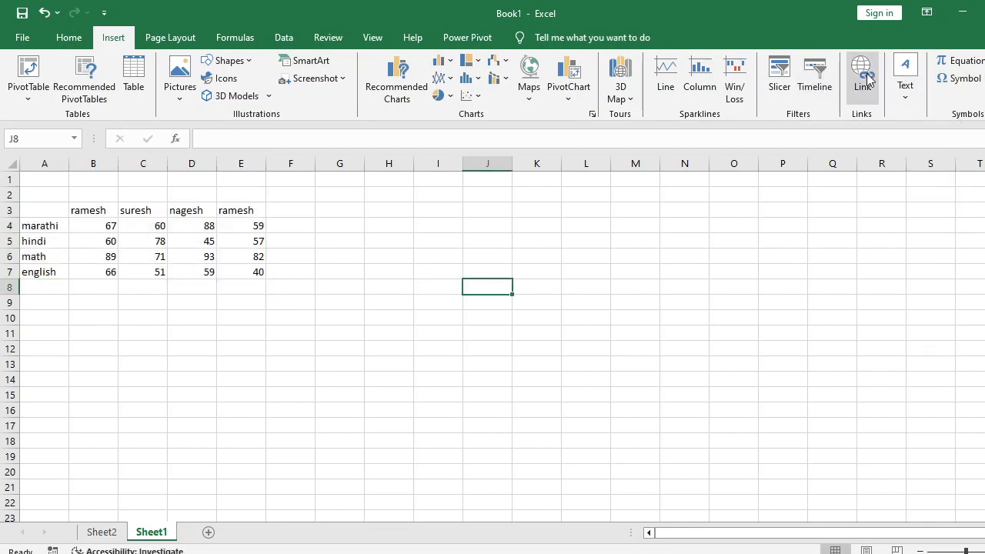
{"action": "key", "text": "ctrl+a"}
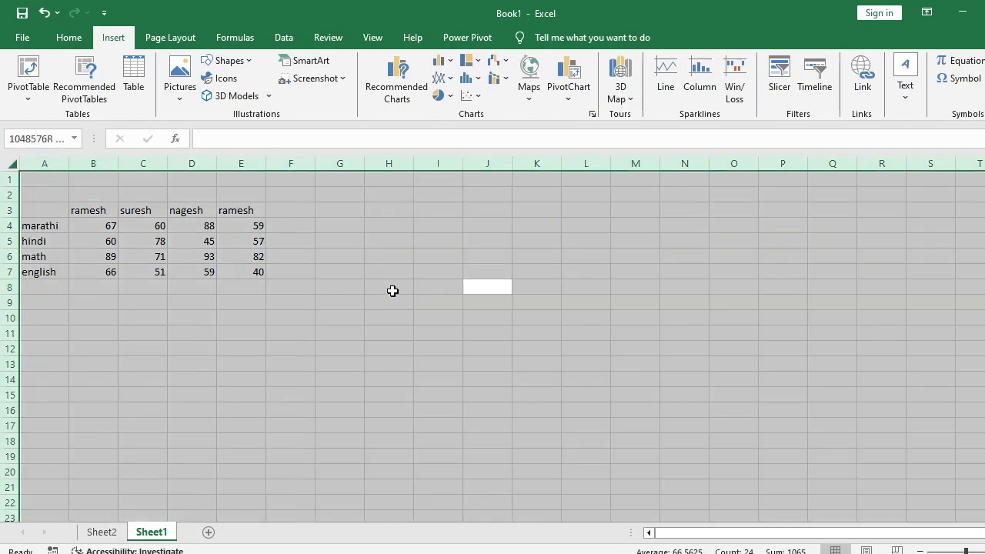
{"action": "key", "text": "Delete"}
{"action": "left_click", "coordinate": [389, 334]}
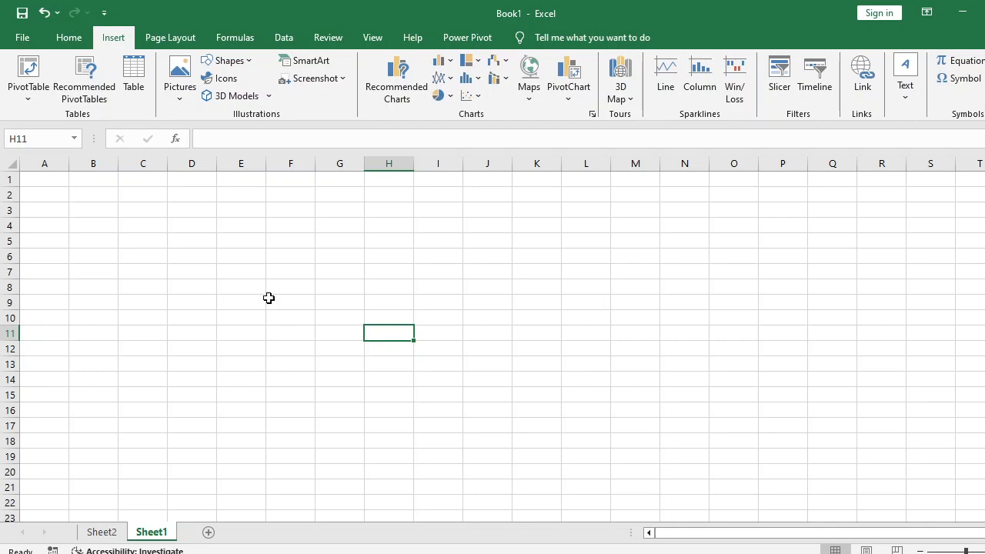
- Enter the text IT CAREER in cell E4 of Sheet1 and select that cell
{"action": "left_click", "coordinate": [142, 224]}
{"action": "left_click", "coordinate": [241, 229]}
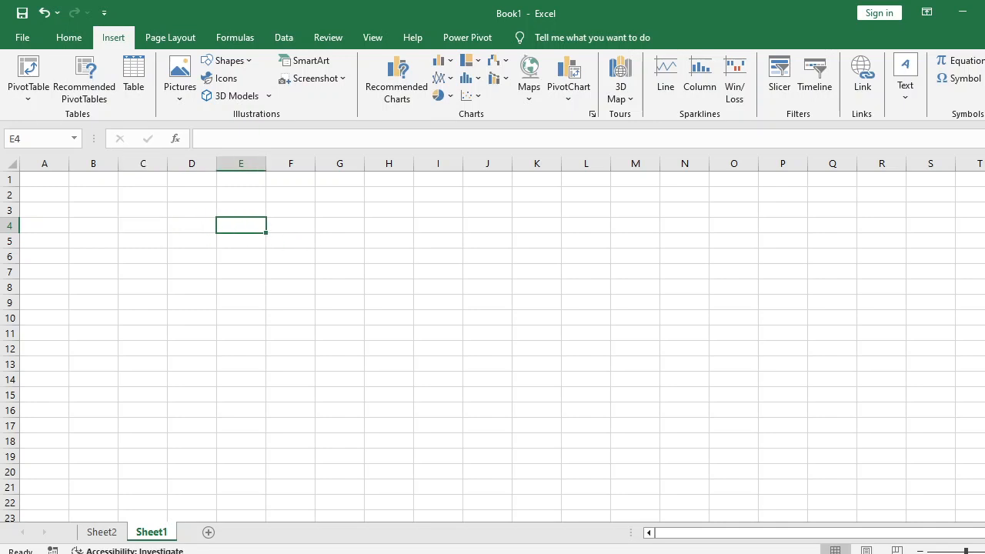
{"action": "type", "text": "it"}
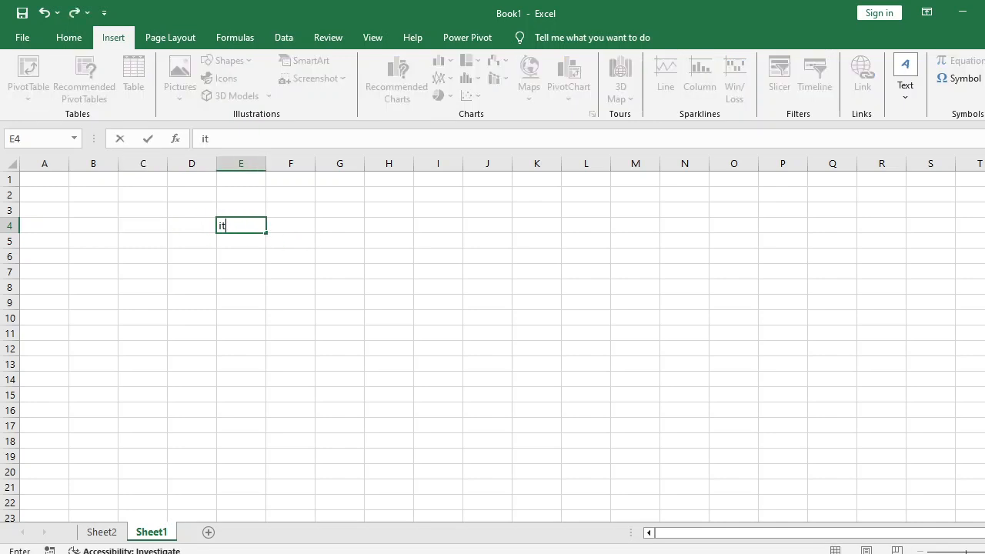
{"action": "type", "text": " career"}
{"action": "key", "text": "BackSpace"}
{"action": "key", "text": "BackSpace"}
{"action": "key", "text": "BackSpace"}
{"action": "key", "text": "BackSpace"}
{"action": "key", "text": "BackSpace"}
{"action": "key", "text": "BackSpace"}
{"action": "key", "text": "BackSpace"}
{"action": "key", "text": "BackSpace"}
{"action": "type", "text": "IT CAREER"}
{"action": "key", "text": "Return"}
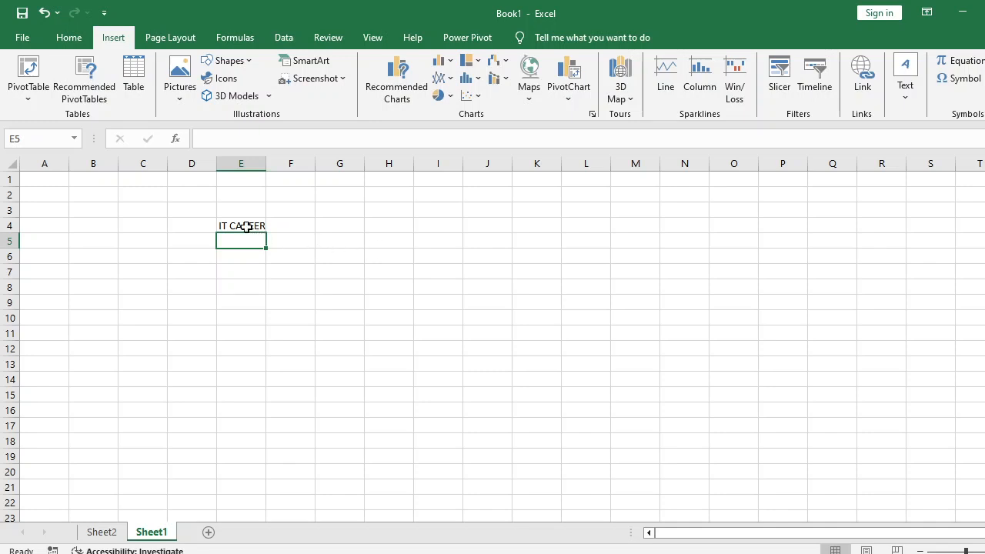
{"action": "left_click", "coordinate": [245, 226]}
{"action": "left_click", "coordinate": [275, 263]}
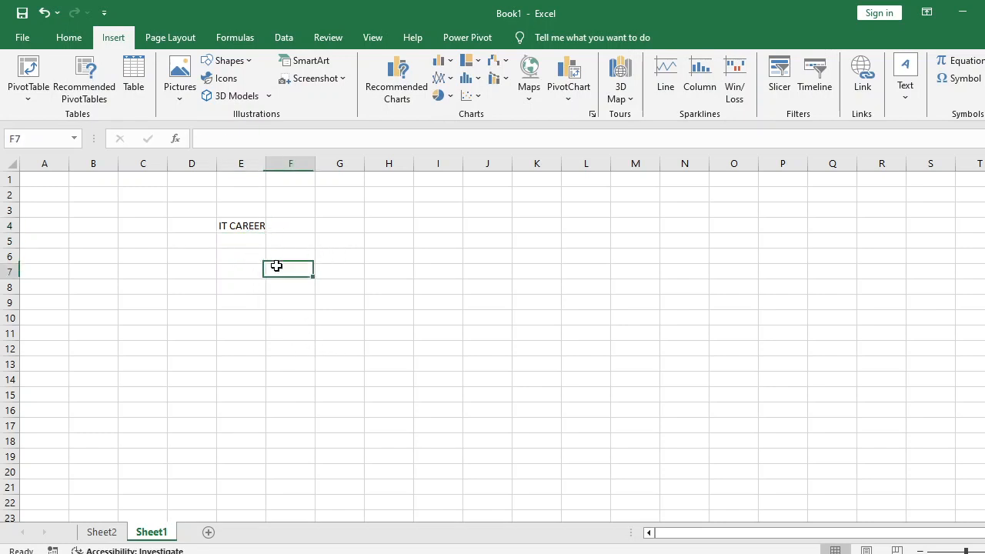
{"action": "left_click", "coordinate": [253, 230]}
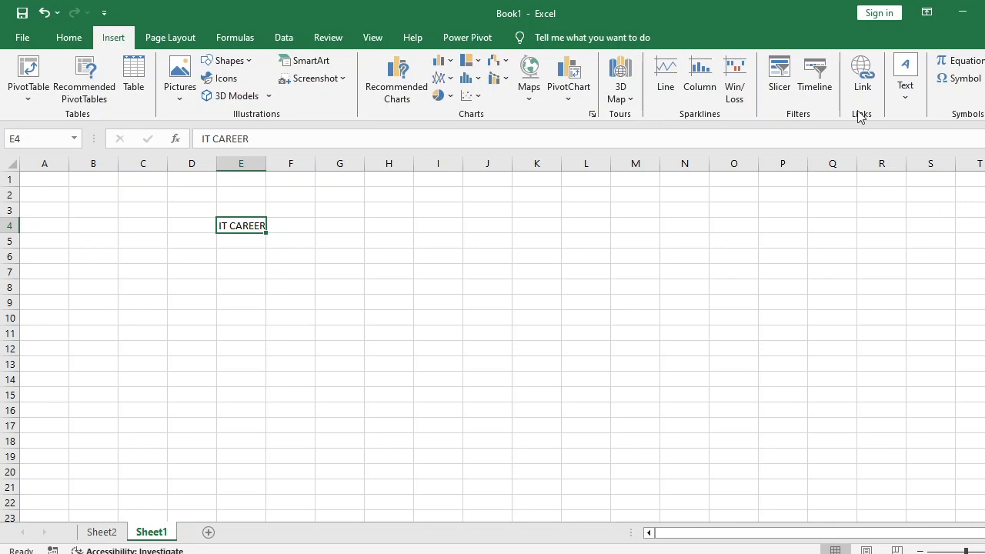
{"action": "left_click", "coordinate": [863, 77]}
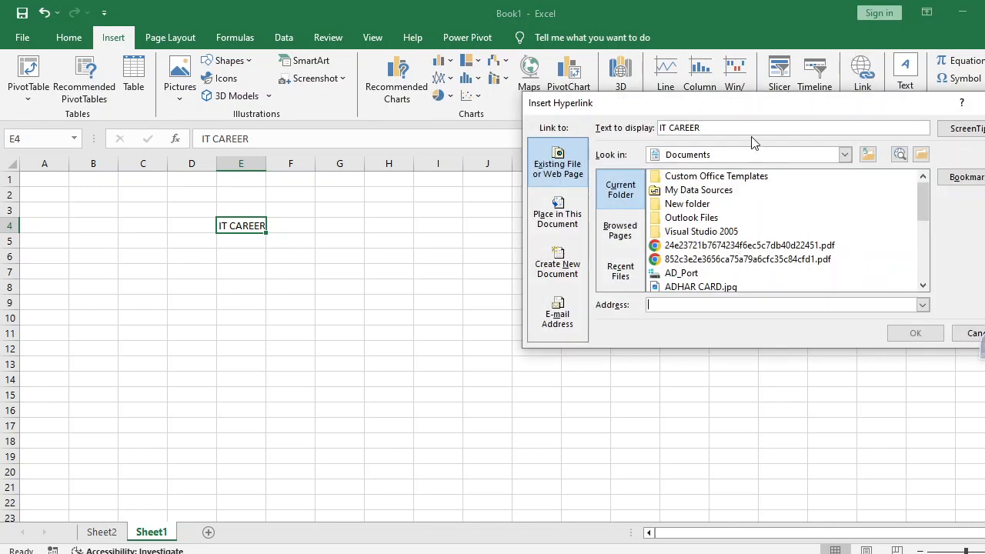
{"action": "left_click_drag", "start_coordinate": [760, 115], "coordinate": [613, 146]}
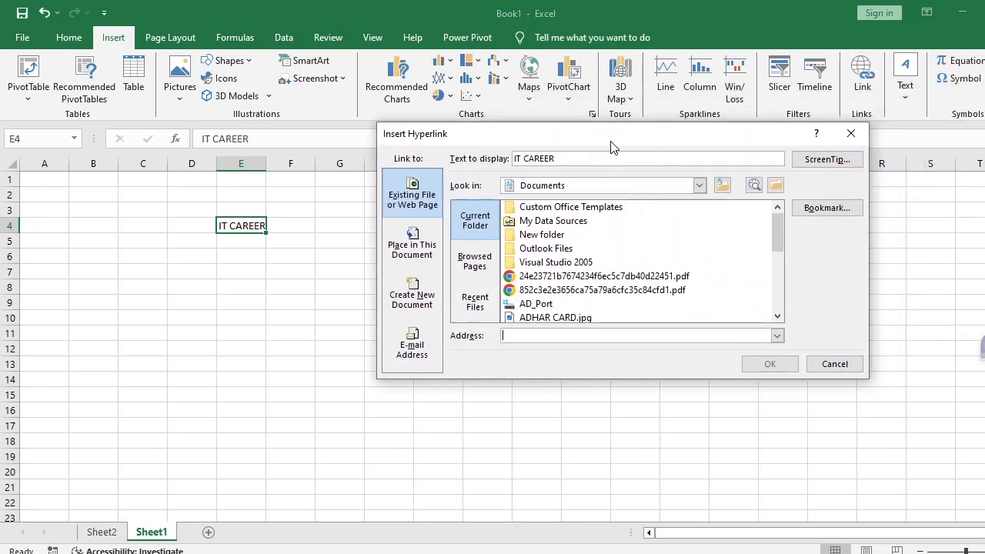
{"action": "left_click", "coordinate": [532, 338]}
{"action": "type", "text": "WWW."}
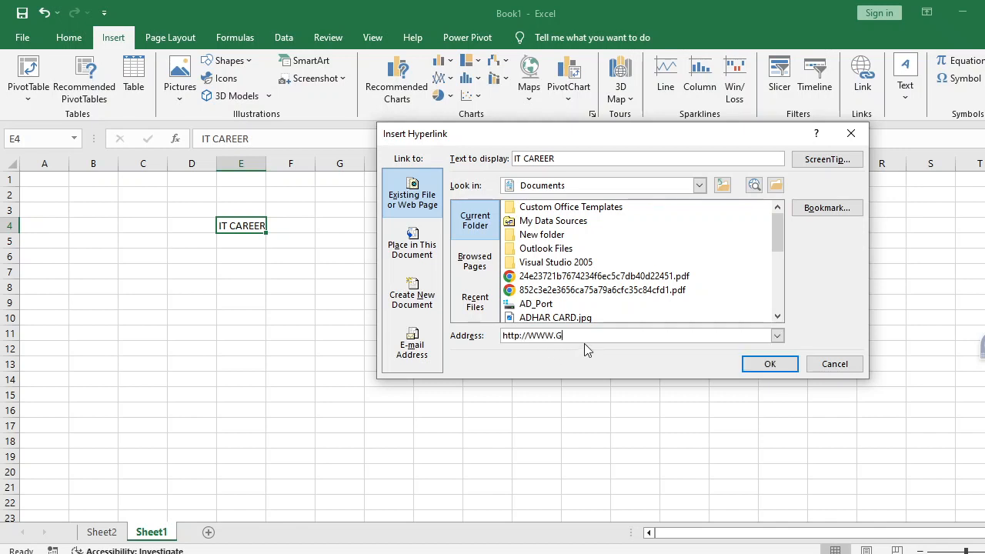
{"action": "type", "text": "GOOGLE"}
{"action": "type", "text": "M"}
{"action": "left_click", "coordinate": [846, 365]}
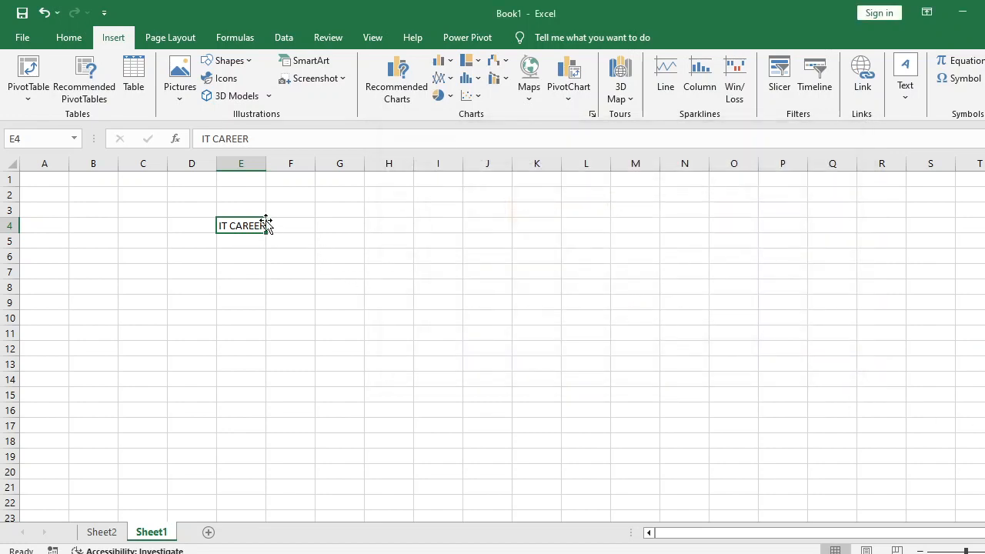
- Hyperlink the IT CAREER cell to the file IT CAREER COMPUTER 2024.xls on the Desktop, and deselect the cell
{"action": "left_click", "coordinate": [862, 81]}
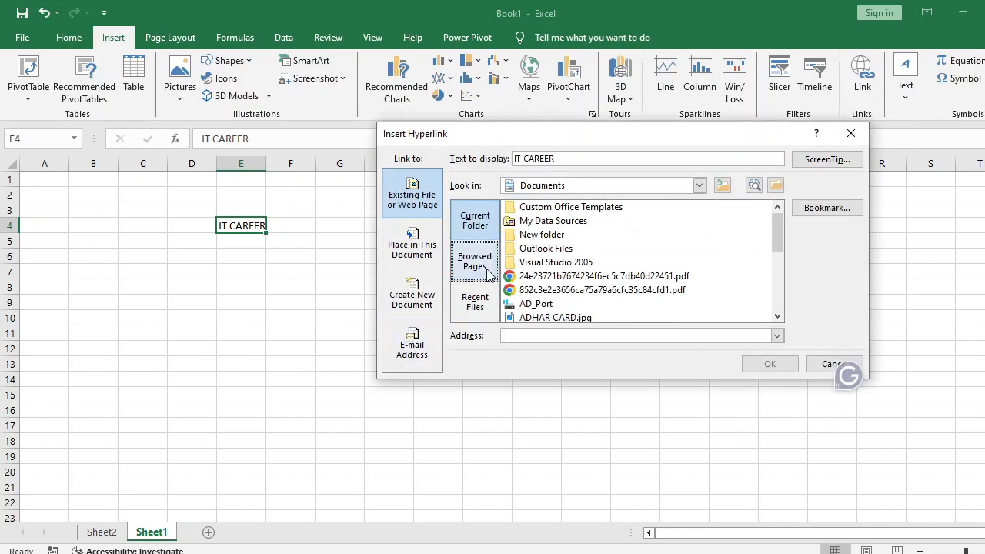
{"action": "left_click", "coordinate": [698, 188]}
{"action": "scroll", "coordinate": [638, 239], "scroll_direction": "up", "scroll_amount": 2}
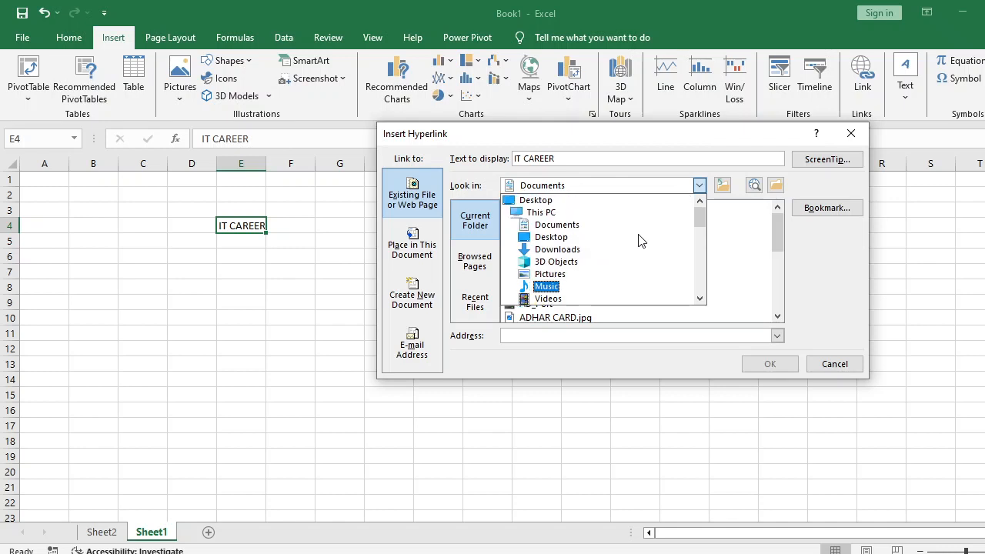
{"action": "left_click", "coordinate": [602, 237]}
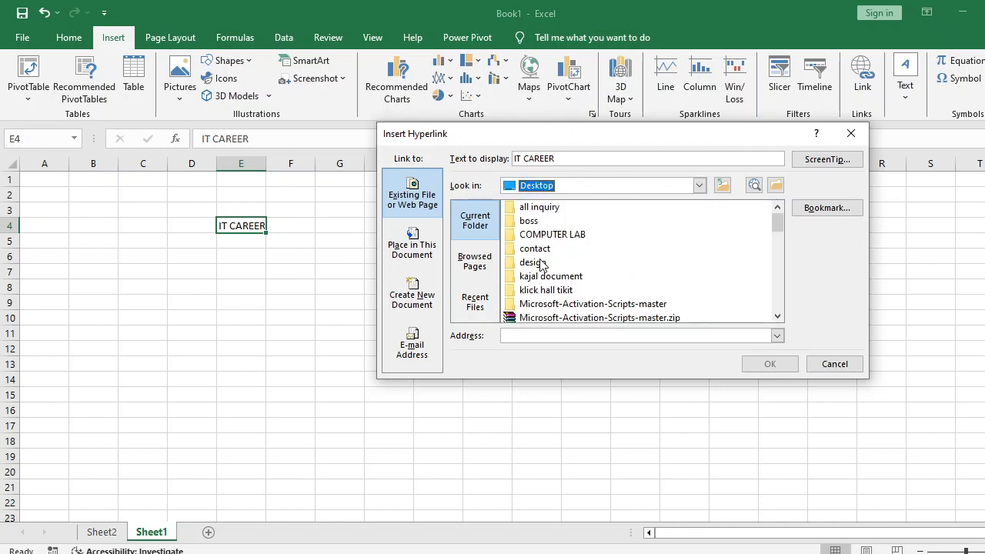
{"action": "left_click", "coordinate": [541, 264]}
{"action": "scroll", "coordinate": [593, 275], "scroll_direction": "down", "scroll_amount": 3}
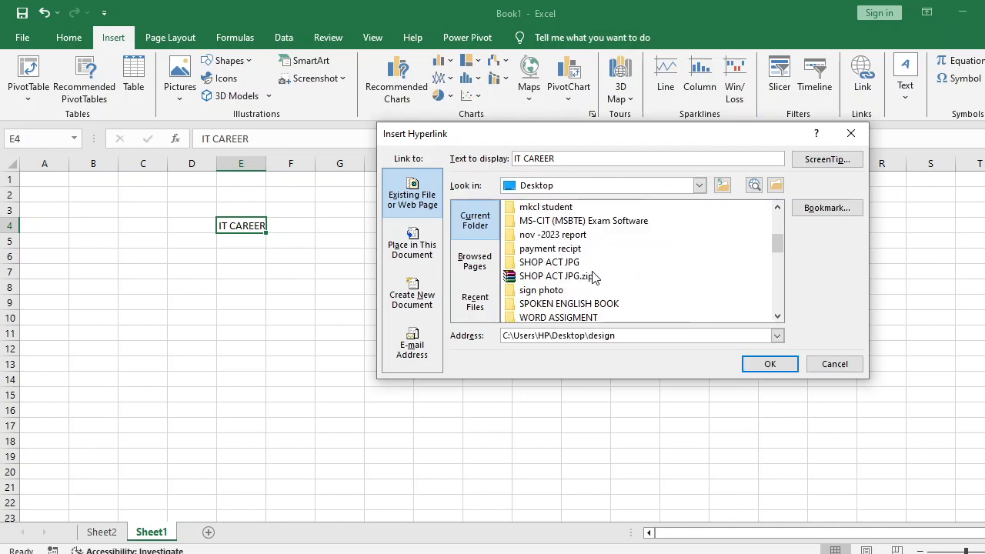
{"action": "scroll", "coordinate": [613, 262], "scroll_direction": "down", "scroll_amount": 6}
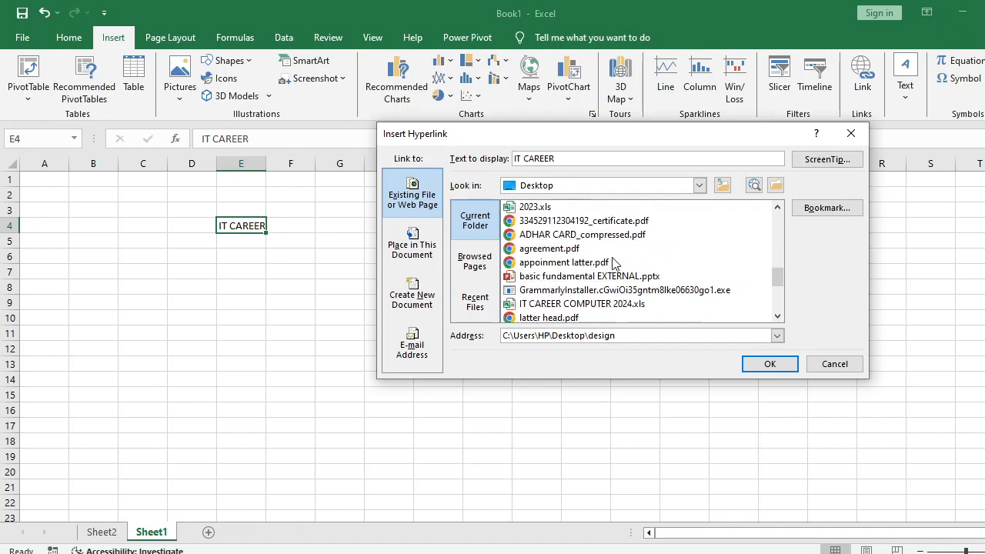
{"action": "scroll", "coordinate": [614, 263], "scroll_direction": "down", "scroll_amount": 3}
{"action": "scroll", "coordinate": [614, 262], "scroll_direction": "up", "scroll_amount": 1}
{"action": "scroll", "coordinate": [613, 263], "scroll_direction": "down", "scroll_amount": 1}
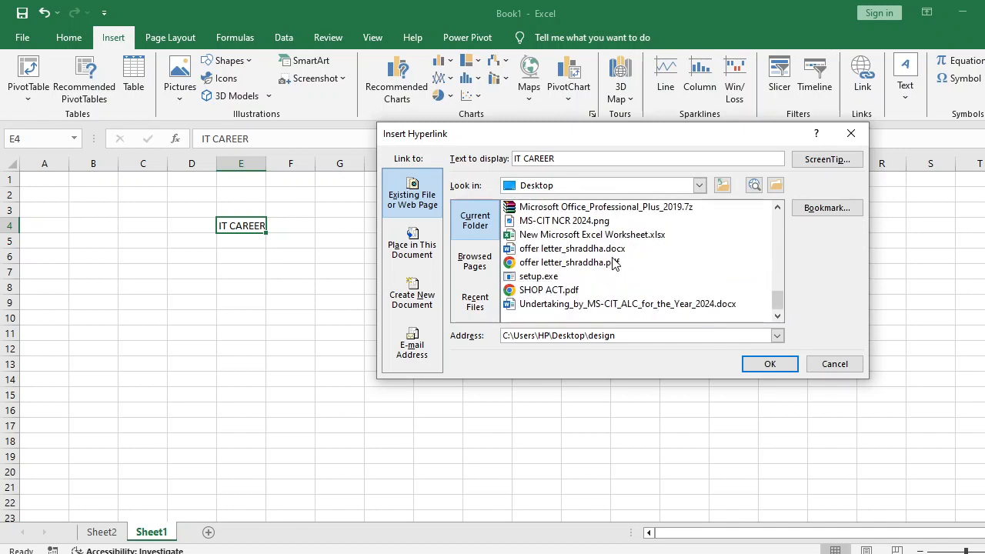
{"action": "left_click", "coordinate": [561, 222]}
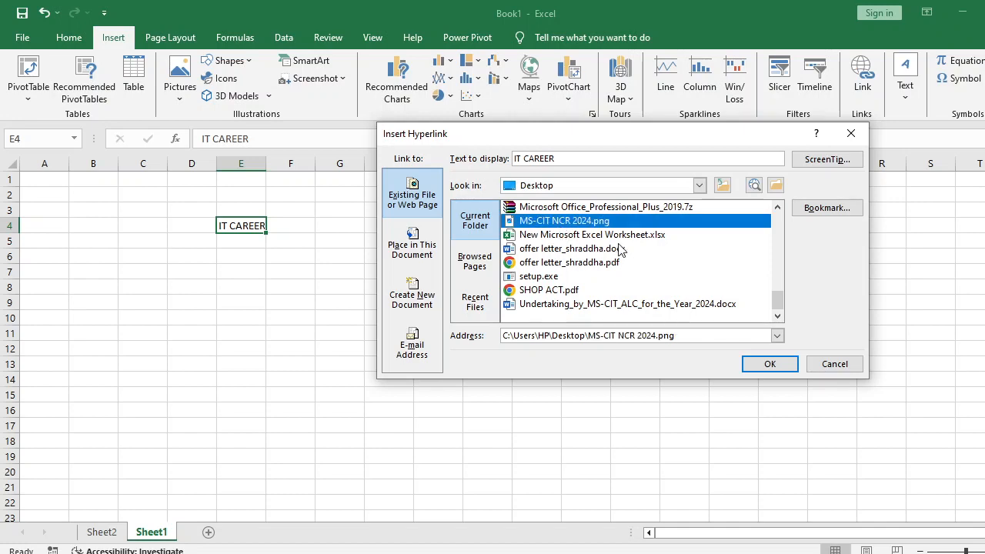
{"action": "scroll", "coordinate": [567, 246], "scroll_direction": "up", "scroll_amount": 2}
{"action": "left_click", "coordinate": [619, 248]}
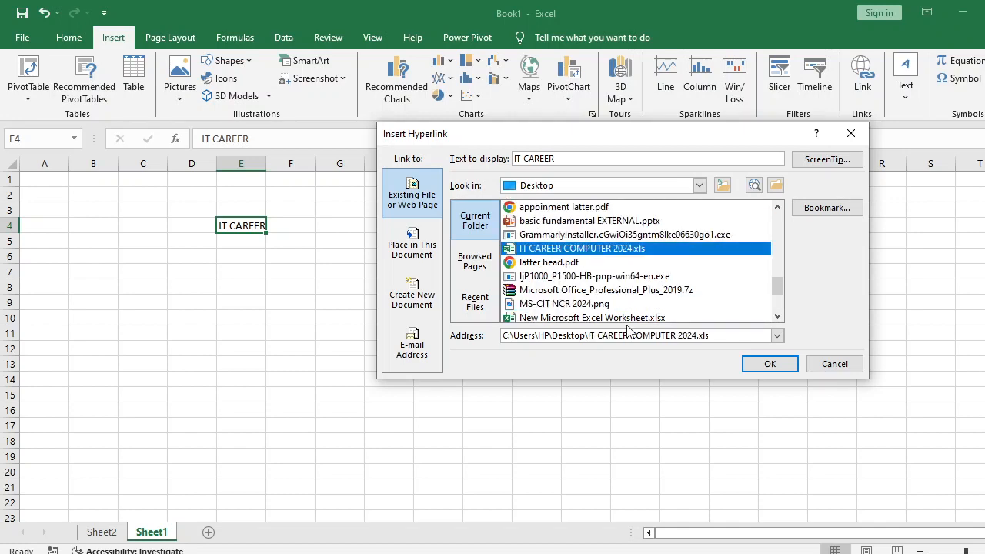
{"action": "left_click", "coordinate": [768, 363]}
{"action": "left_click", "coordinate": [367, 274]}
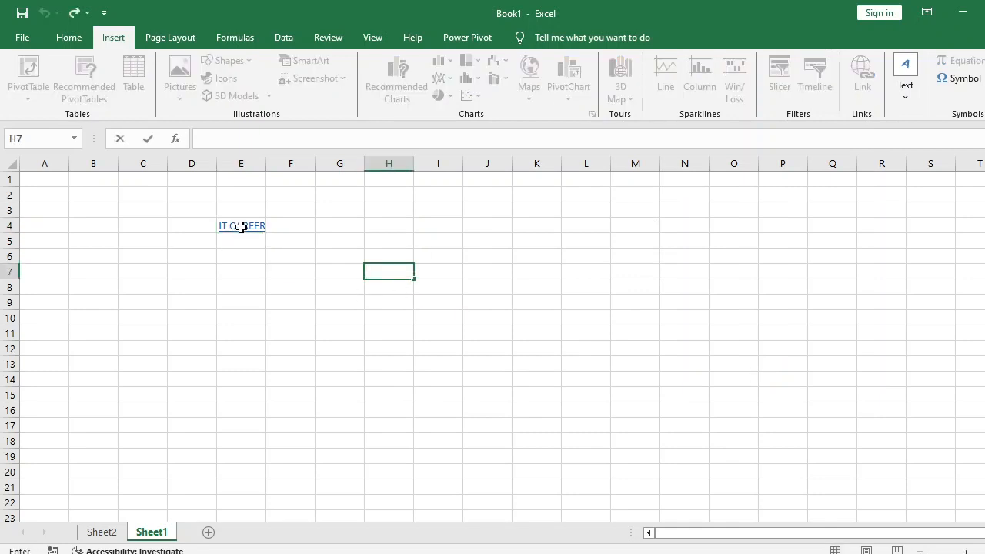
- Test the IT CAREER link by opening the protected workbook with its password, and close that workbook without saving
{"action": "left_click", "coordinate": [240, 226]}
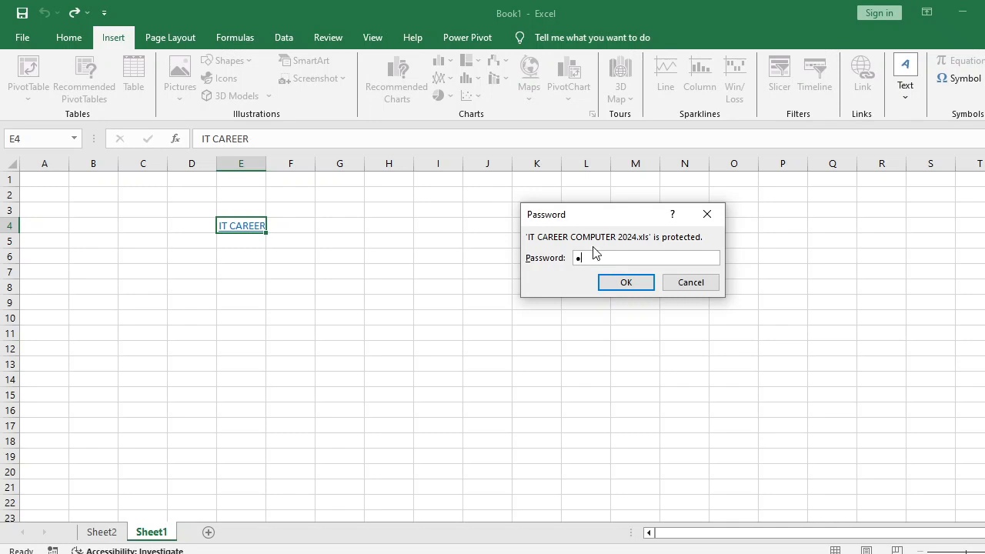
{"action": "key", "text": "Return"}
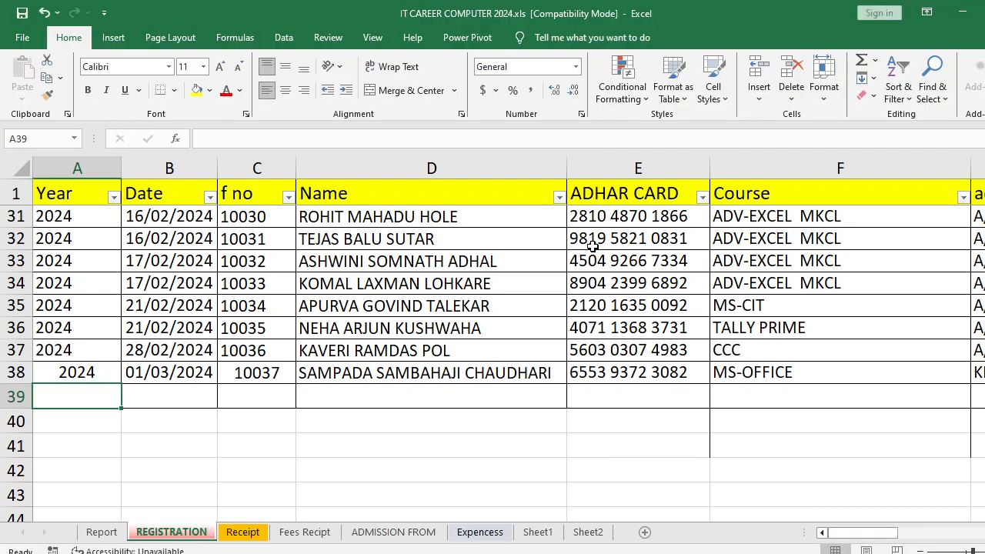
{"action": "key", "text": "ctrl+w"}
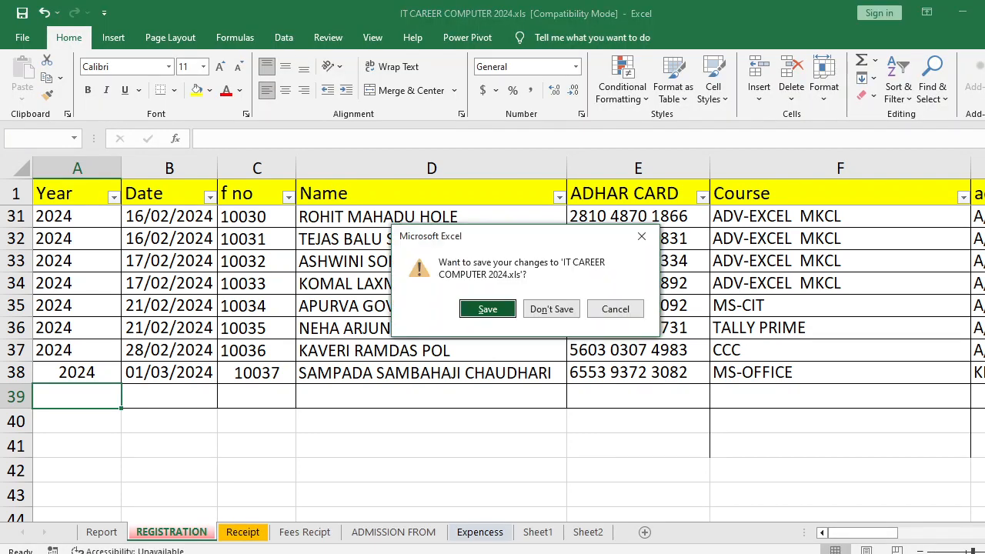
{"action": "left_click", "coordinate": [549, 308]}
{"action": "double_click", "coordinate": [456, 360]}
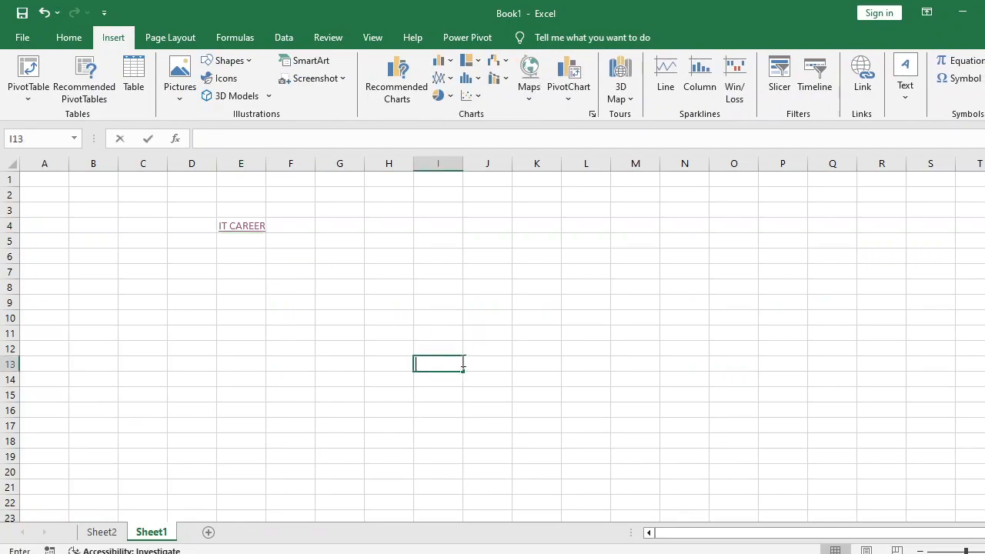
- Check the full name of the basic fundamental EXTERNAL.pptx file on the desktop and switch back to Excel
{"action": "key", "text": "super+d"}
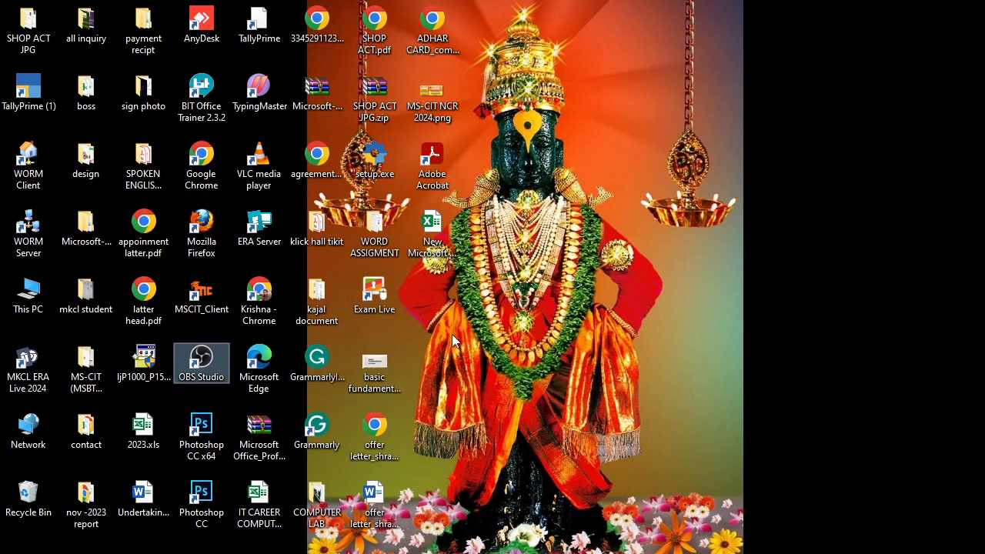
{"action": "left_click", "coordinate": [374, 374]}
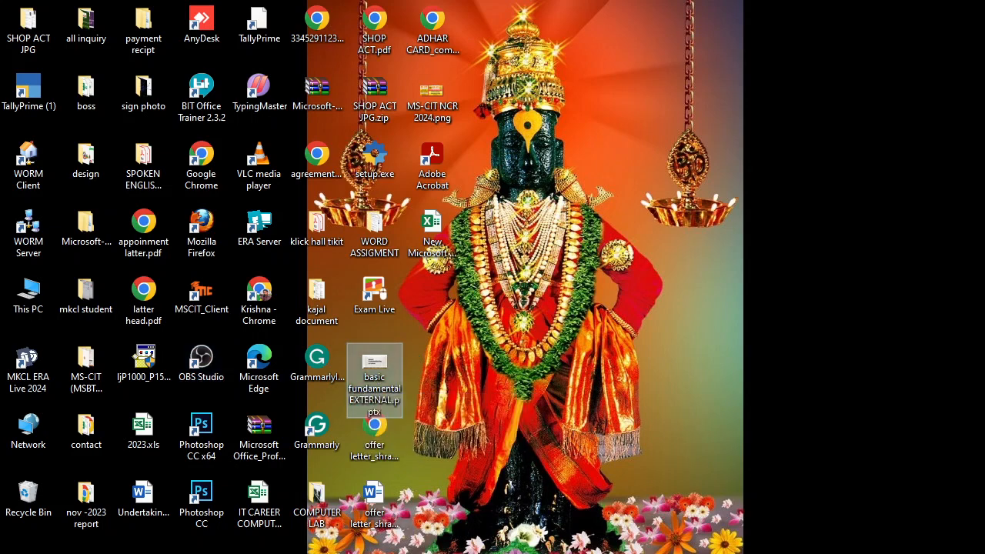
{"action": "key", "text": "alt+Tab"}
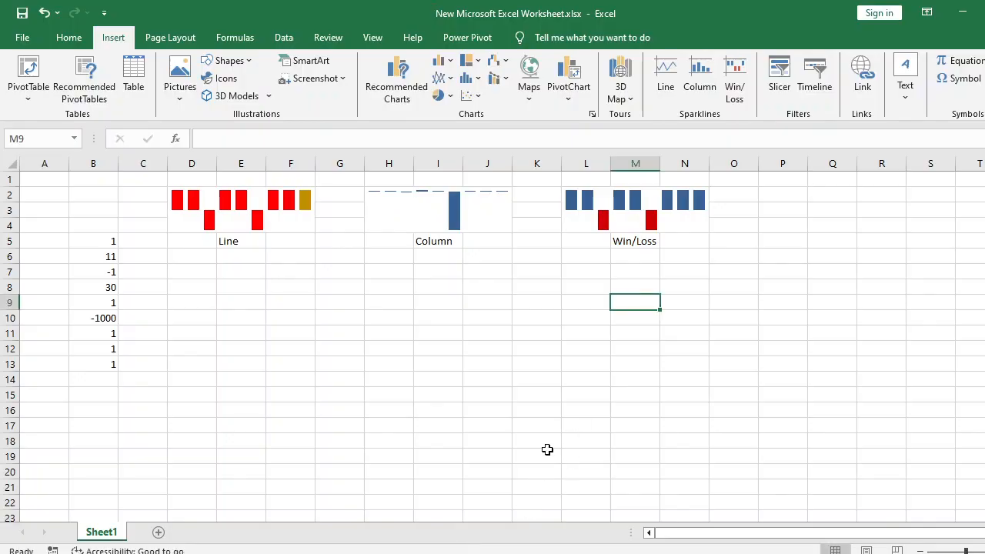
{"action": "key", "text": "alt+Tab"}
{"action": "key", "text": "alt+Tab"}
{"action": "key", "text": "alt+Tab"}
{"action": "key", "text": "alt+Tab"}
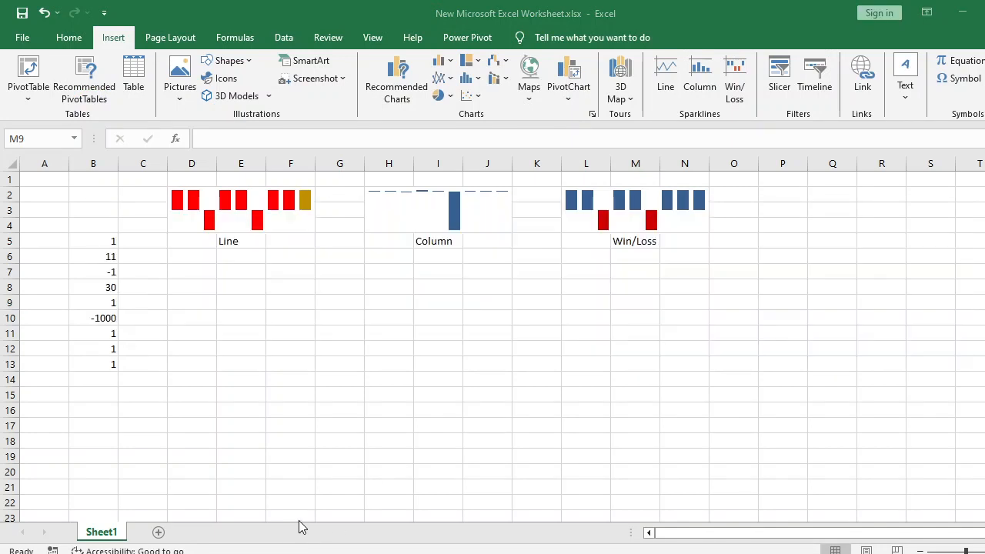
- Enter the text basic fundamental in cell H11 of Sheet1 in Book1
{"action": "left_click", "coordinate": [412, 328]}
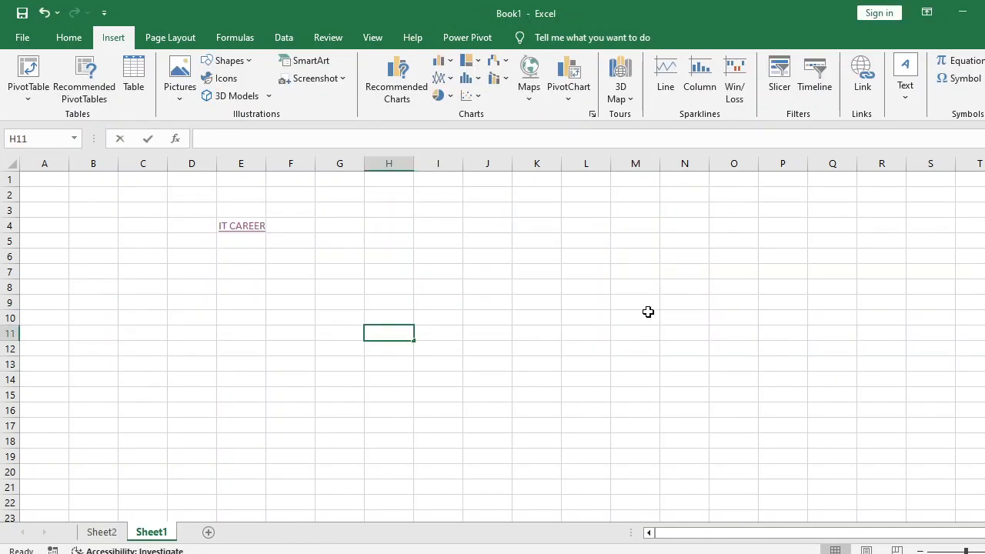
{"action": "type", "text": "bs"}
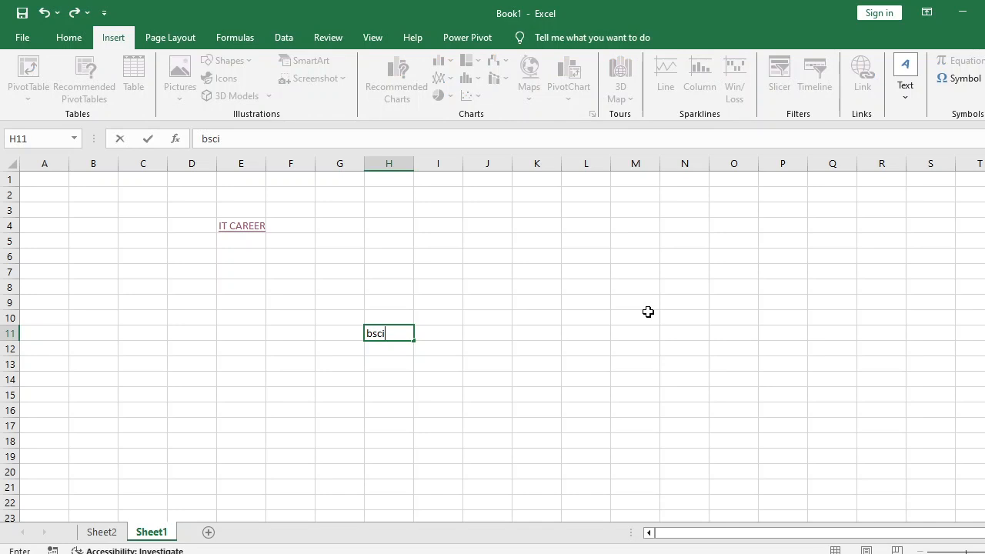
{"action": "type", "text": "ci"}
{"action": "key", "text": "BackSpace"}
{"action": "key", "text": "BackSpace"}
{"action": "type", "text": "basic fundame"}
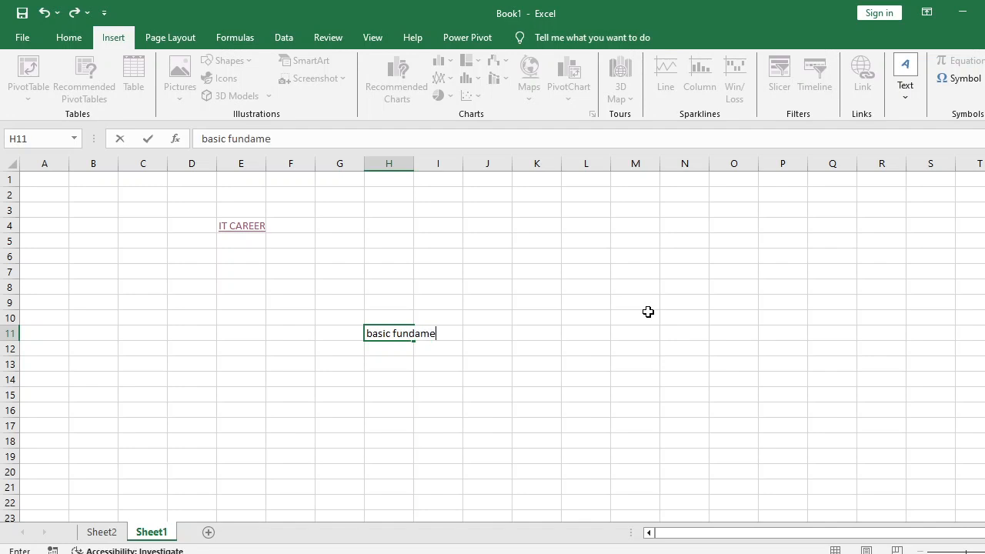
{"action": "type", "text": "ntal"}
{"action": "key", "text": "Return"}
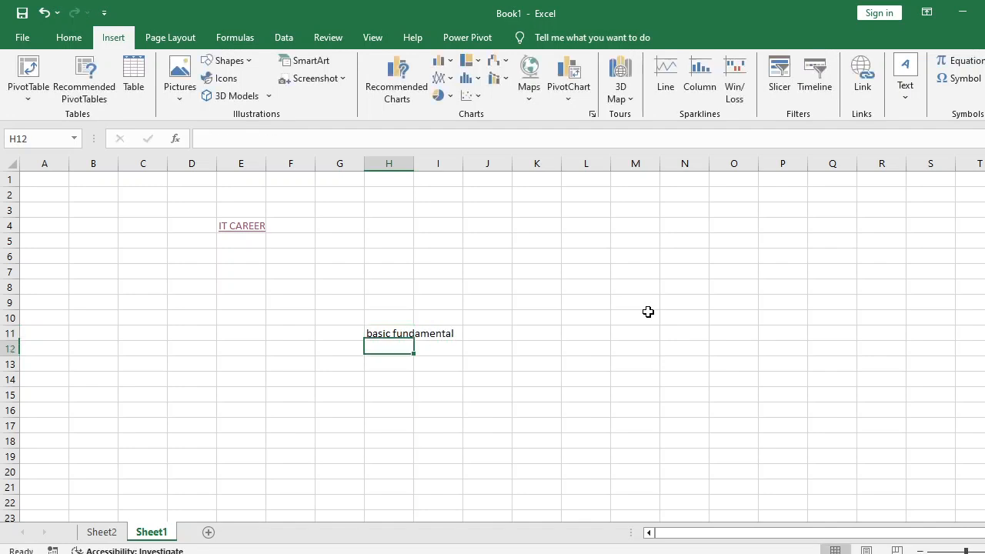
- Hyperlink cell H11 to the presentation basic fundamental EXTERNAL.pptx on the Desktop, and deselect the cell
{"action": "left_click", "coordinate": [384, 332]}
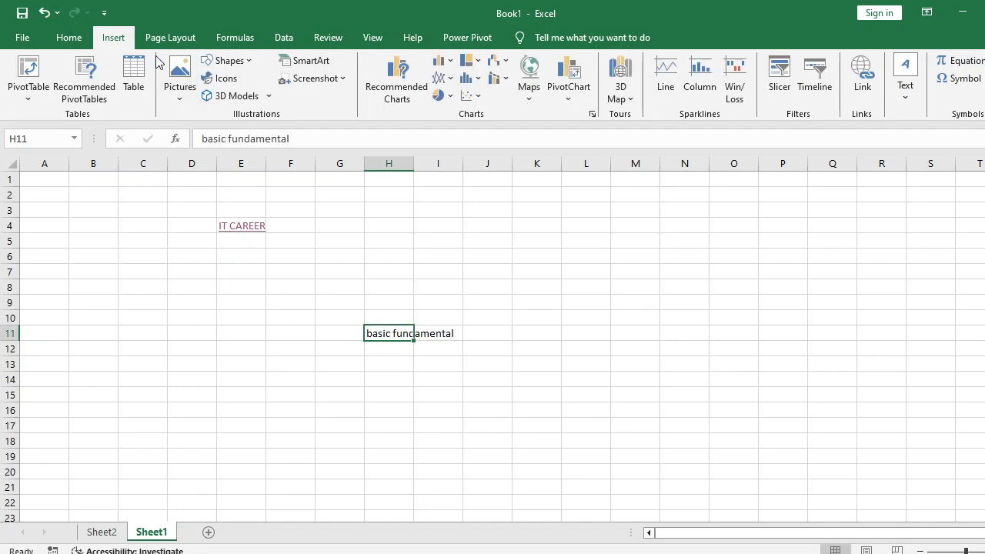
{"action": "left_click", "coordinate": [862, 80]}
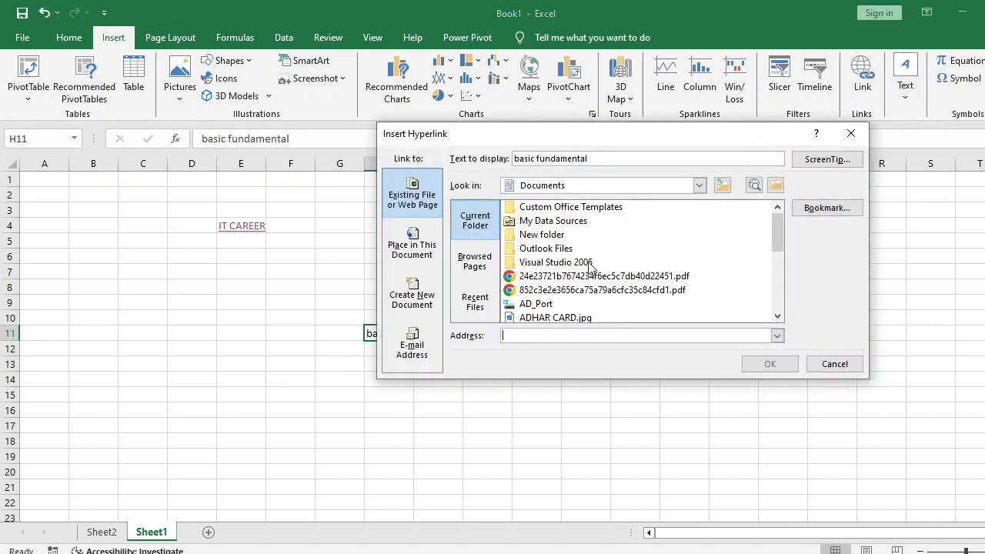
{"action": "left_click", "coordinate": [546, 249]}
{"action": "left_click", "coordinate": [698, 186]}
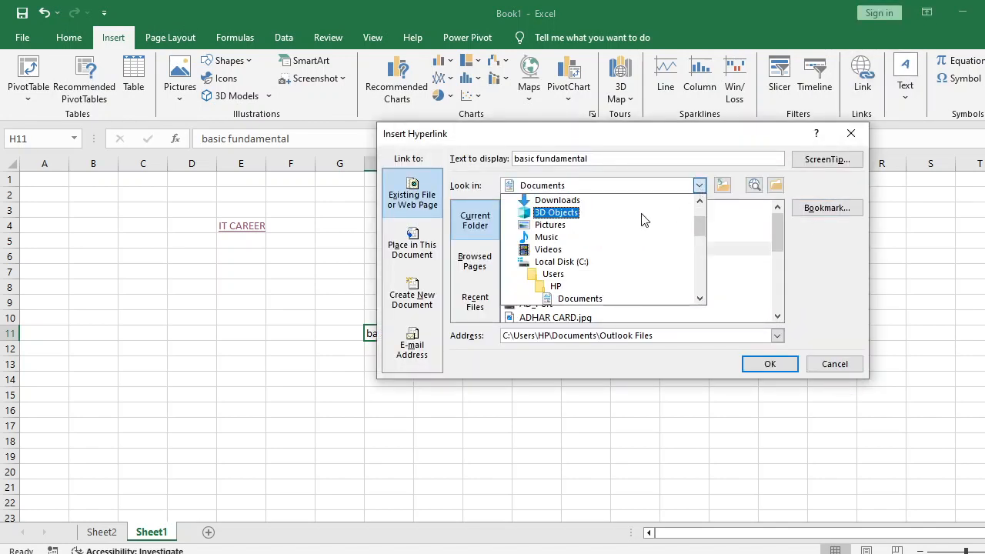
{"action": "scroll", "coordinate": [650, 219], "scroll_direction": "up", "scroll_amount": 4}
{"action": "left_click", "coordinate": [615, 243]}
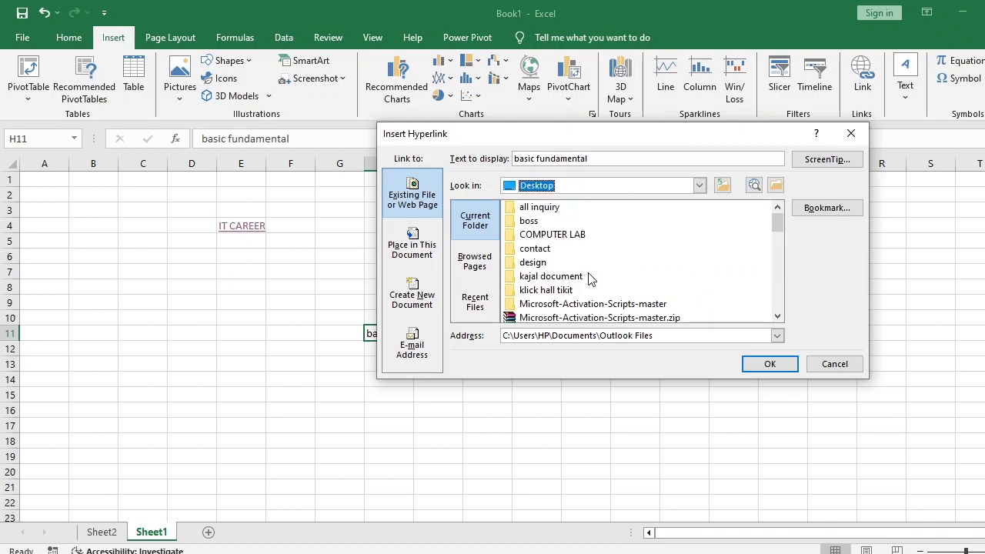
{"action": "left_click_drag", "start_coordinate": [778, 226], "coordinate": [762, 284]}
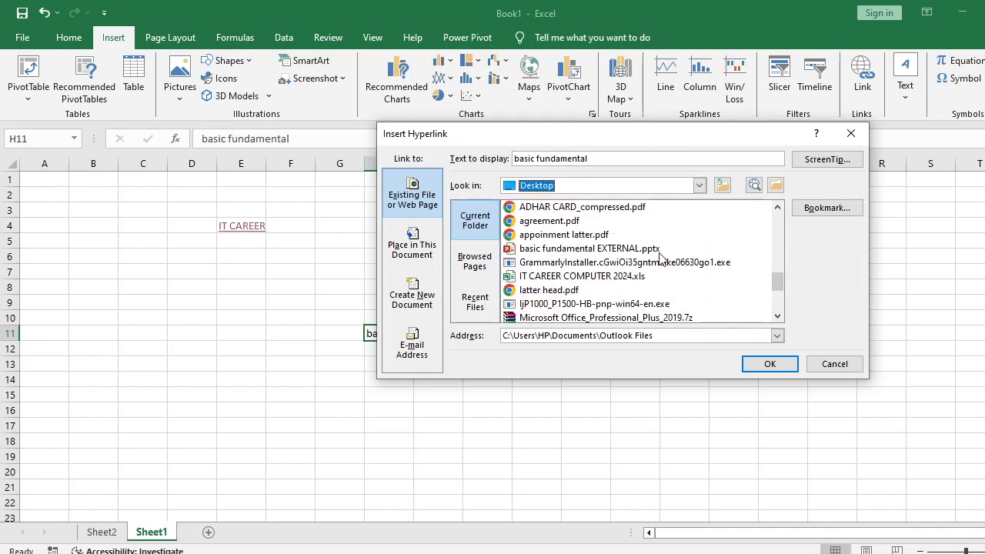
{"action": "scroll", "coordinate": [662, 258], "scroll_direction": "up", "scroll_amount": 1}
{"action": "left_click", "coordinate": [573, 293]}
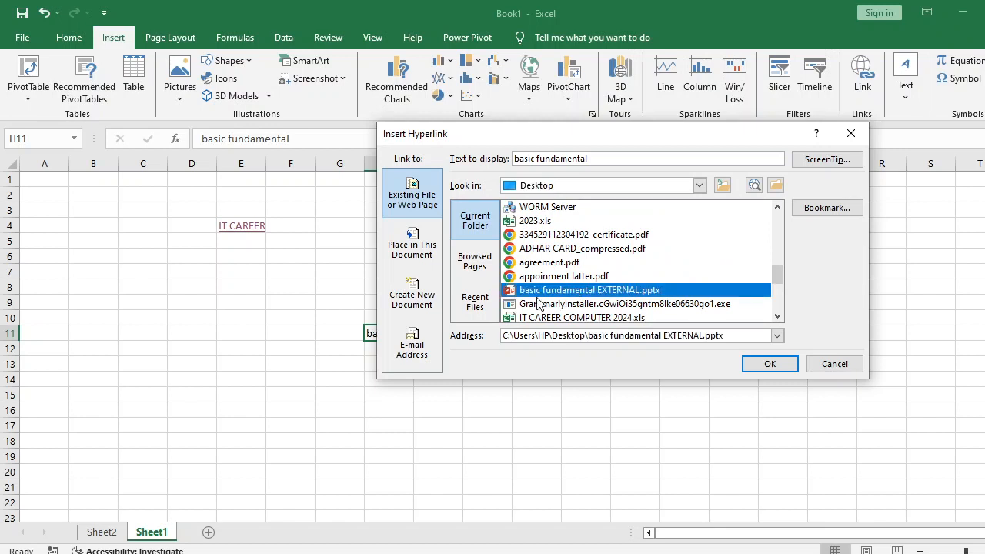
{"action": "left_click", "coordinate": [769, 364]}
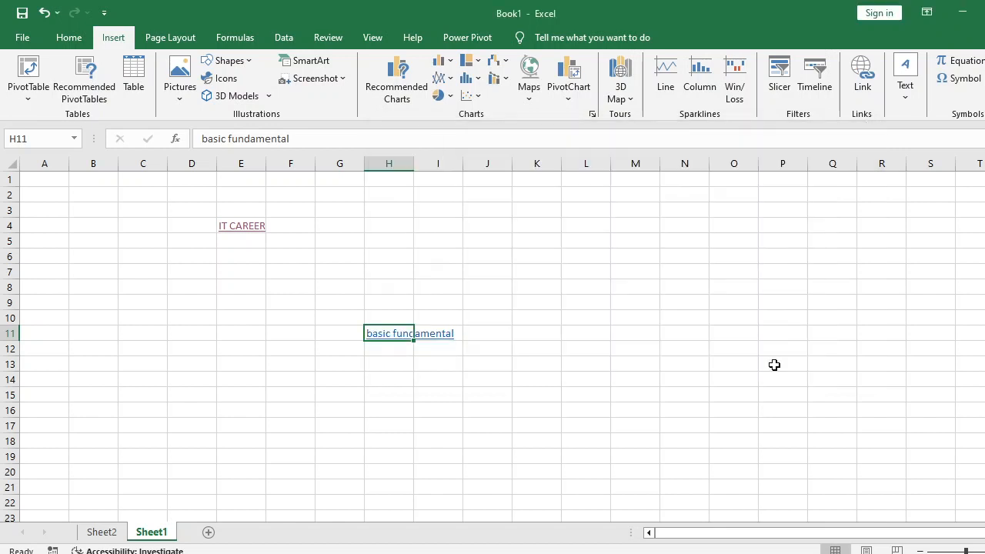
{"action": "left_click", "coordinate": [733, 364]}
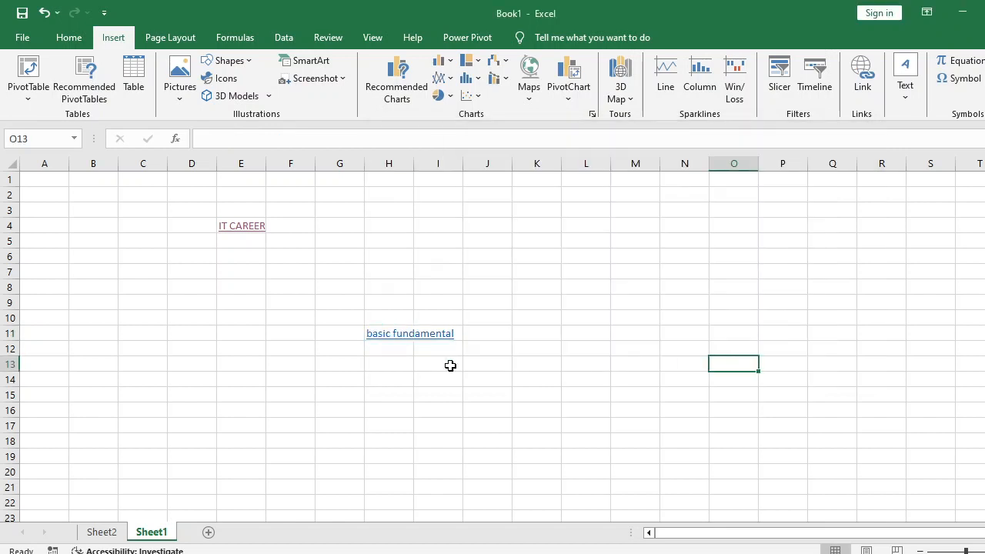
- Follow the basic fundamental link, view slides 2 to 5 of the presentation in PowerPoint, and switch back to Book1 in Excel
{"action": "left_click", "coordinate": [392, 335]}
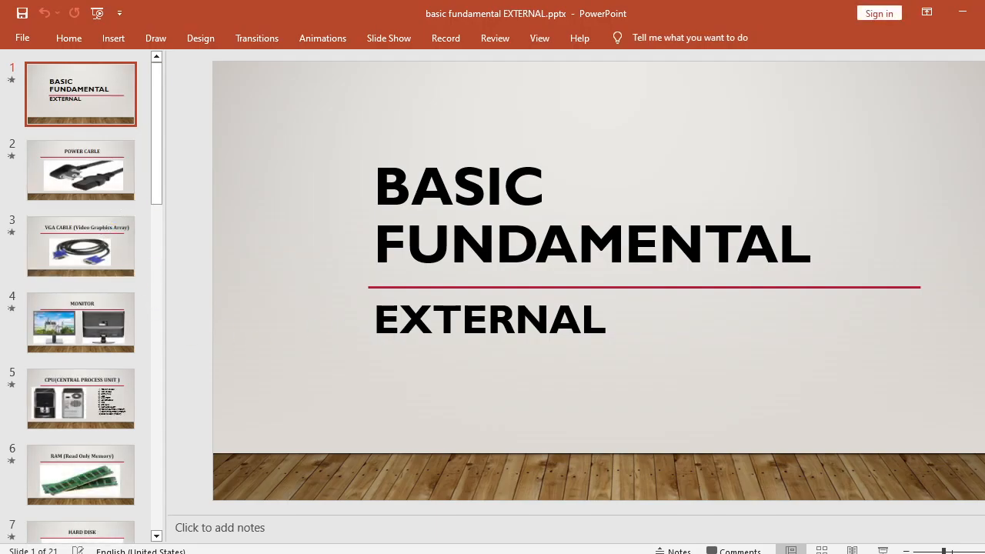
{"action": "left_click", "coordinate": [84, 171]}
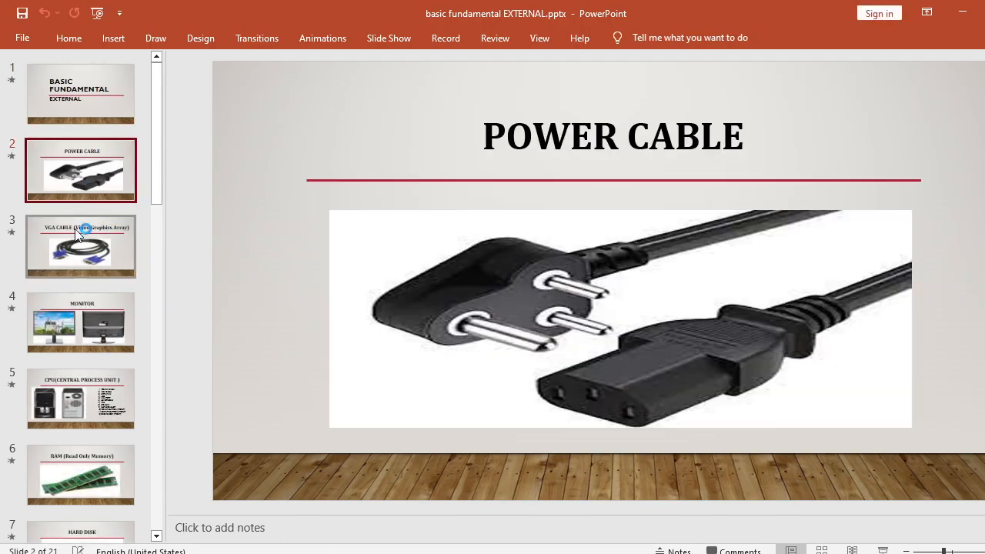
{"action": "left_click", "coordinate": [84, 242]}
{"action": "left_click", "coordinate": [91, 329]}
{"action": "left_click", "coordinate": [86, 408]}
{"action": "scroll", "coordinate": [81, 449], "scroll_direction": "down", "scroll_amount": 5}
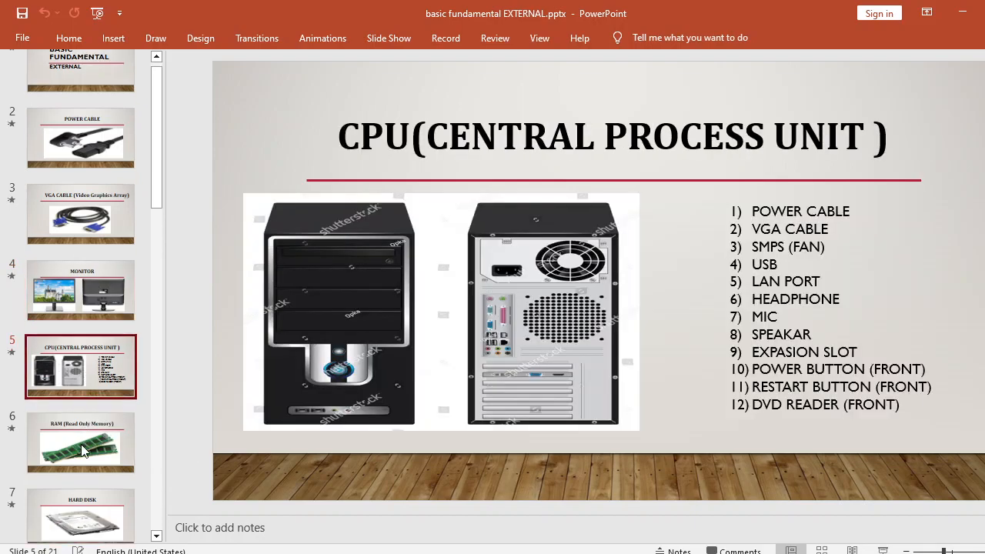
{"action": "key", "text": "alt+Tab"}
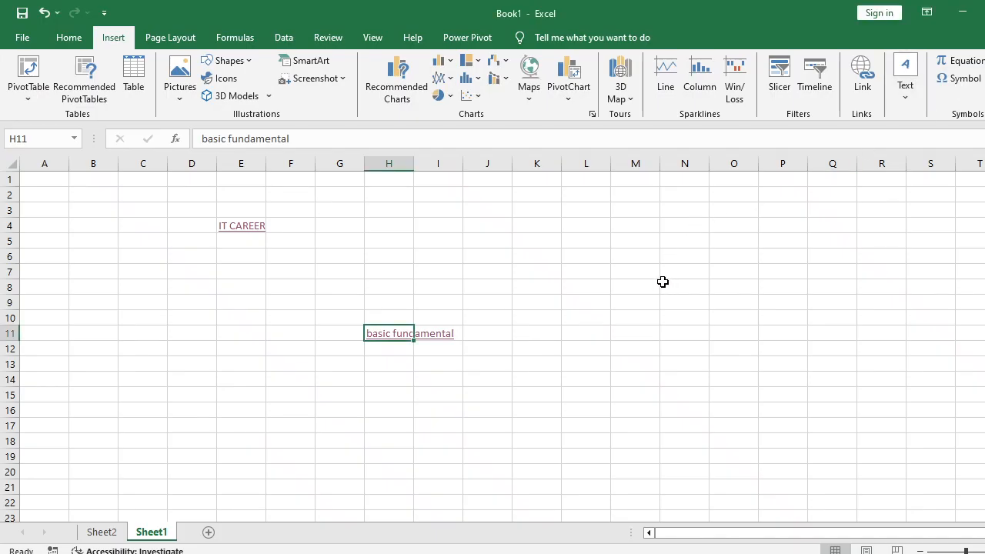
- Draw a text box across about columns I to O of Sheet1, enter hfgngcgbcf, and delete the box after moving it
{"action": "left_click", "coordinate": [771, 288]}
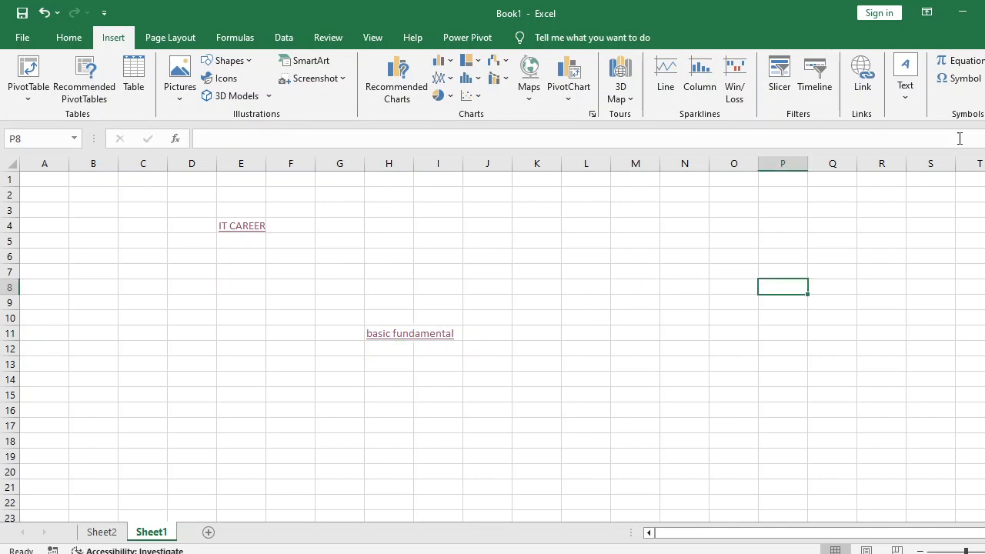
{"action": "left_click", "coordinate": [908, 90]}
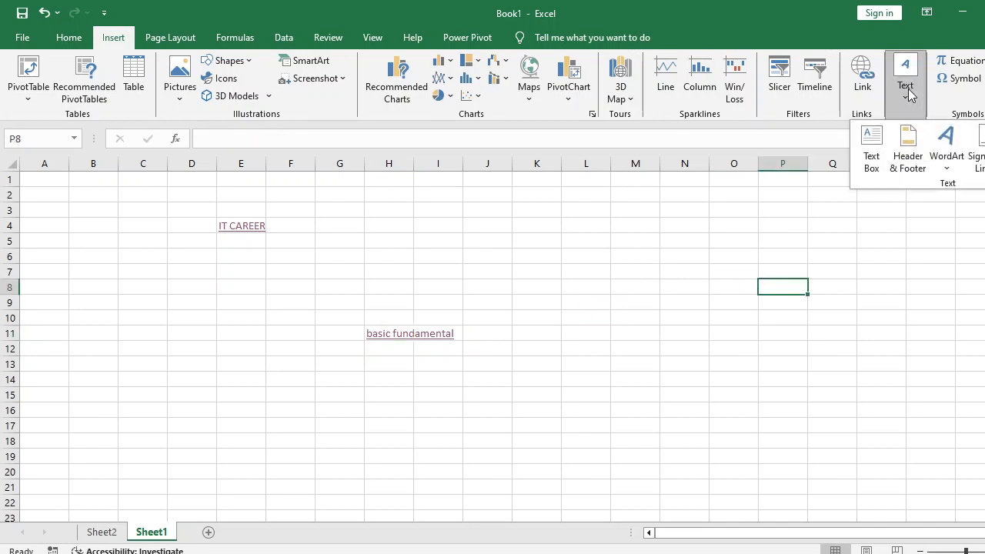
{"action": "left_click", "coordinate": [869, 158]}
{"action": "mouse_move", "coordinate": [417, 205]}
{"action": "left_mouse_down"}
{"action": "mouse_move", "coordinate": [651, 358]}
{"action": "mouse_move", "coordinate": [736, 327]}
{"action": "mouse_move", "coordinate": [737, 391]}
{"action": "left_mouse_up"}
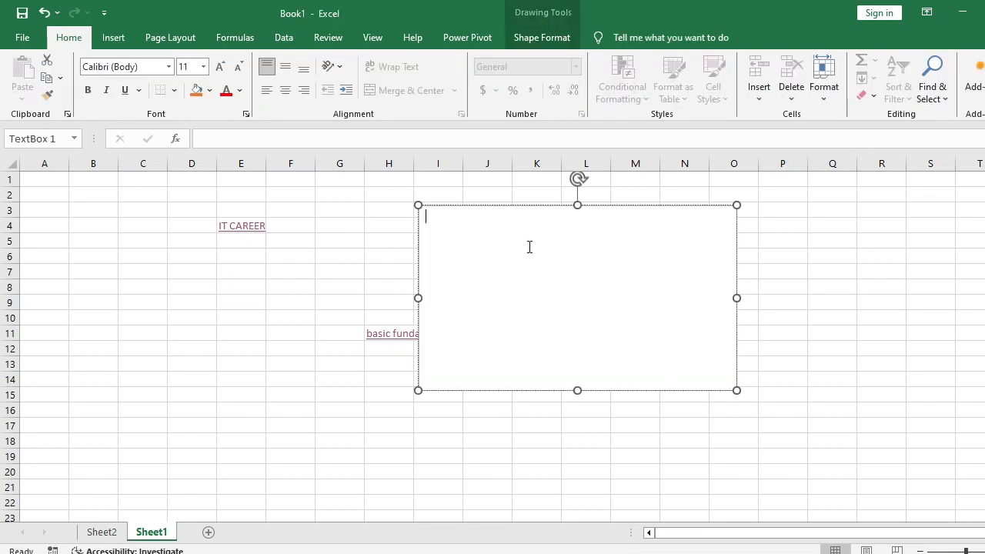
{"action": "type", "text": "hfgngcgbcf"}
{"action": "left_click_drag", "start_coordinate": [521, 209], "coordinate": [705, 287]}
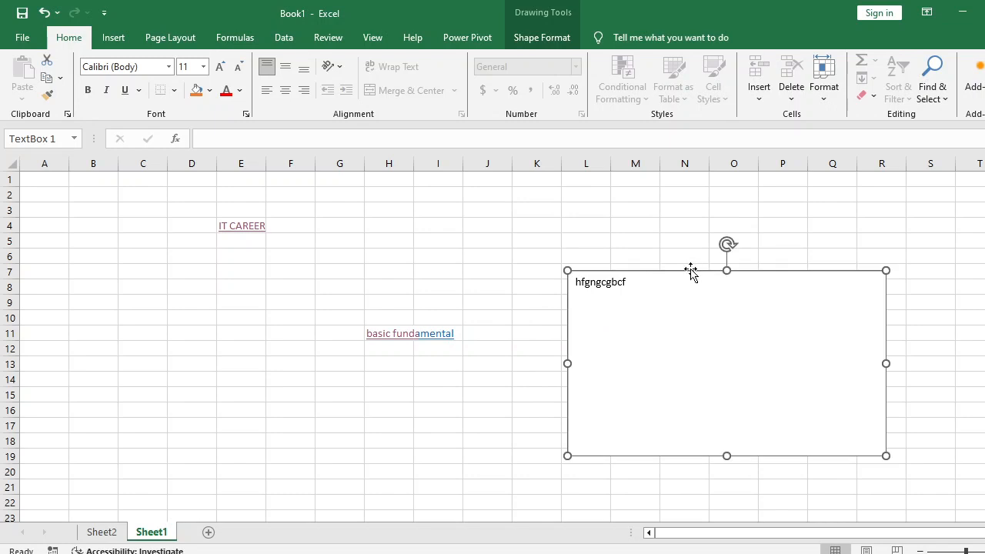
{"action": "key", "text": "Delete"}
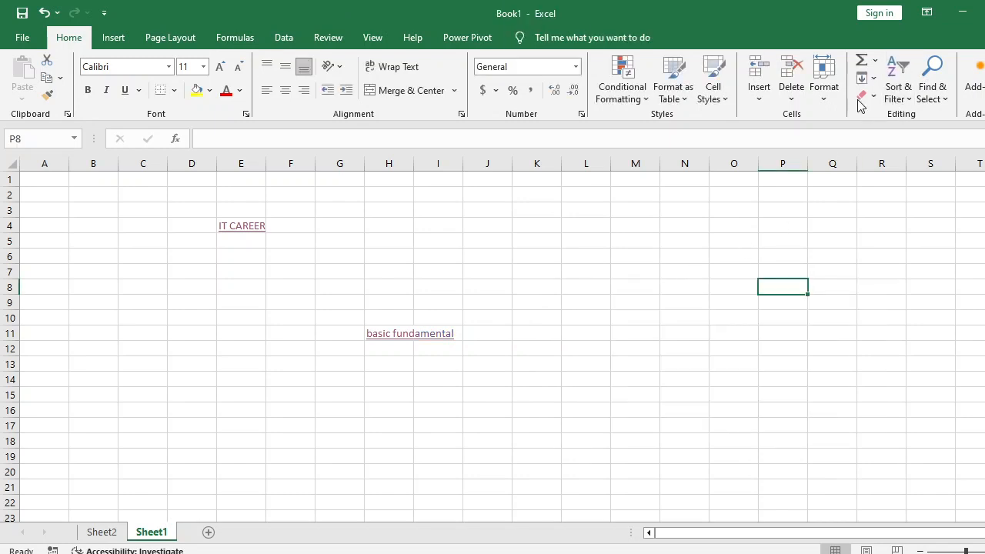
{"action": "left_click", "coordinate": [115, 37]}
{"action": "left_click", "coordinate": [904, 91]}
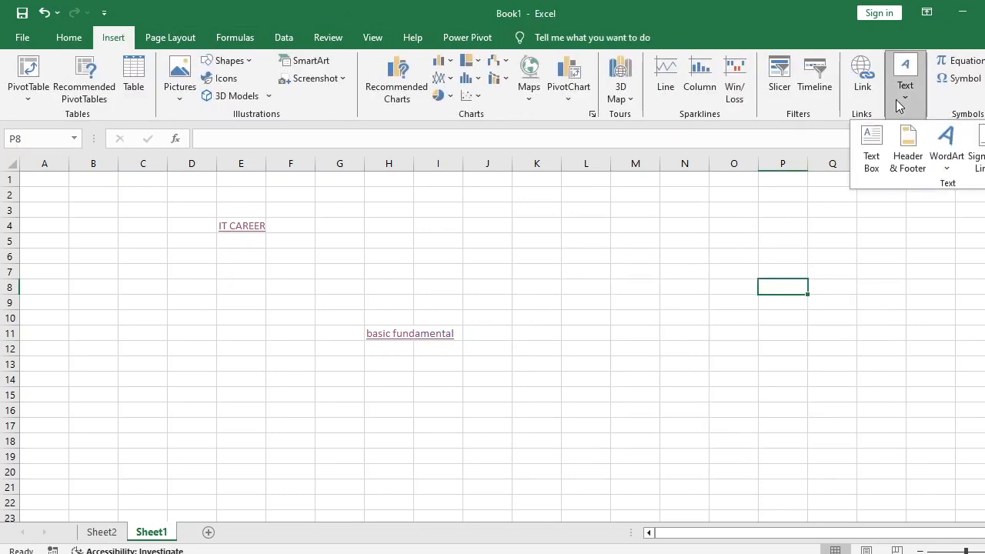
{"action": "left_click", "coordinate": [875, 160]}
{"action": "left_click", "coordinate": [904, 85]}
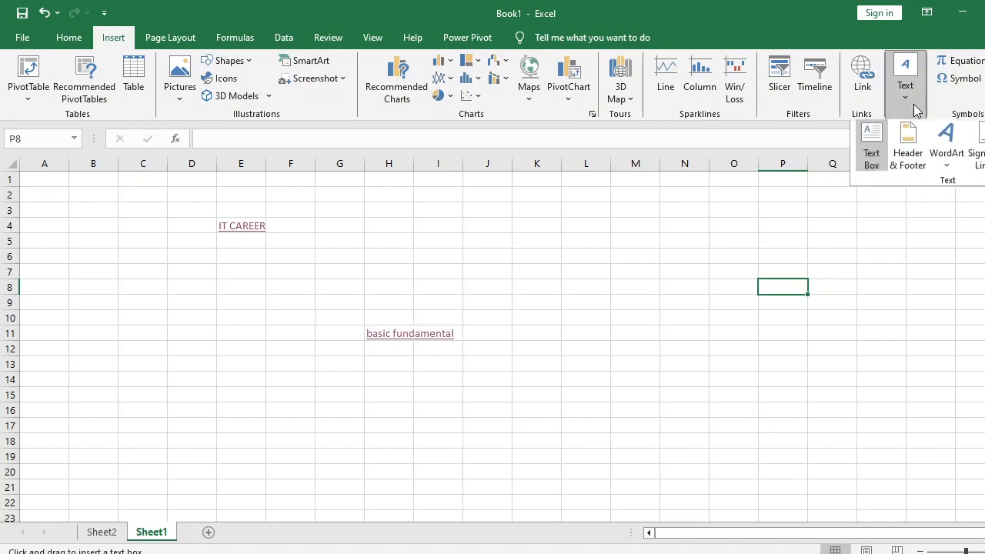
{"action": "left_click", "coordinate": [911, 160]}
{"action": "left_click", "coordinate": [614, 277]}
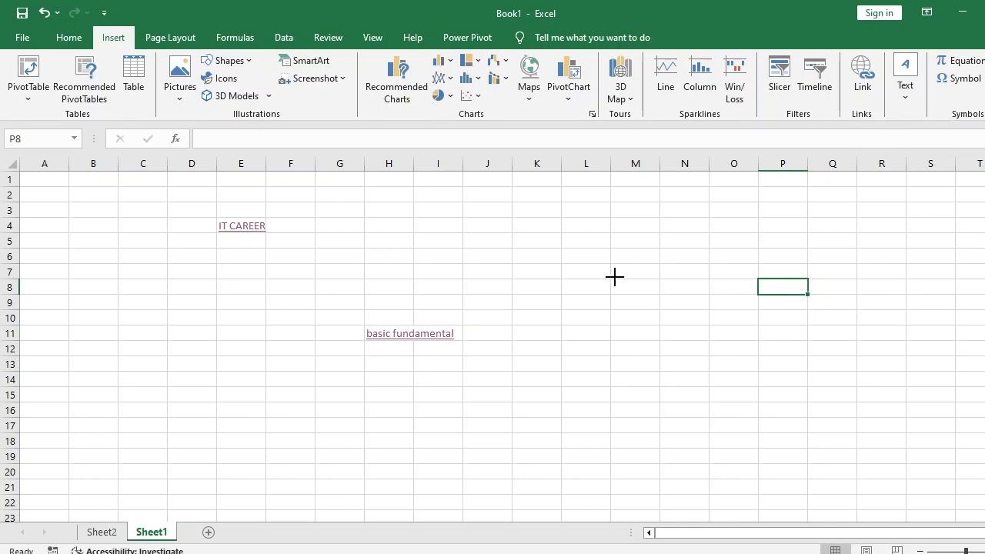
{"action": "left_click", "coordinate": [722, 286]}
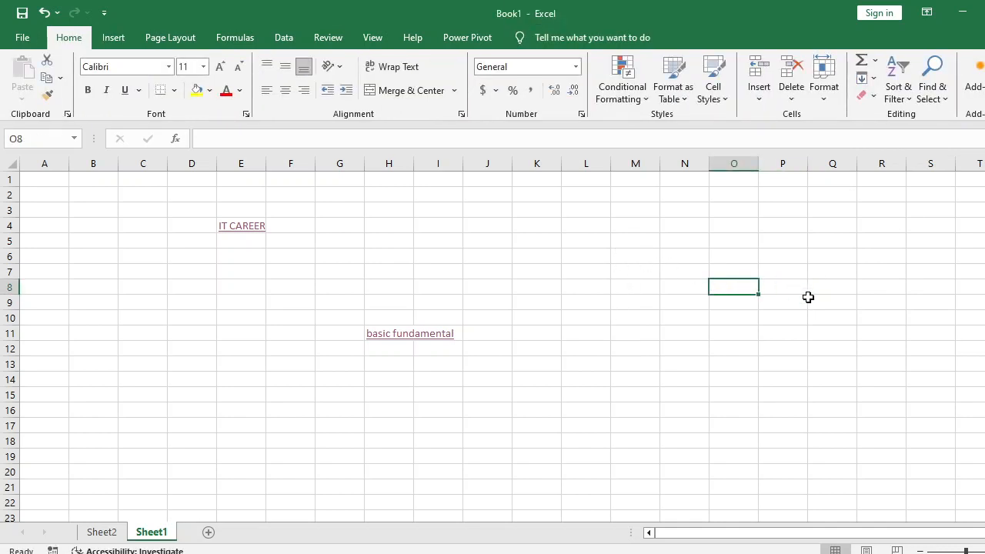
- Clear the contents of the whole of Sheet1 and leave cell K9 selected
{"action": "key", "text": "ctrl+a"}
{"action": "key", "text": "Delete"}
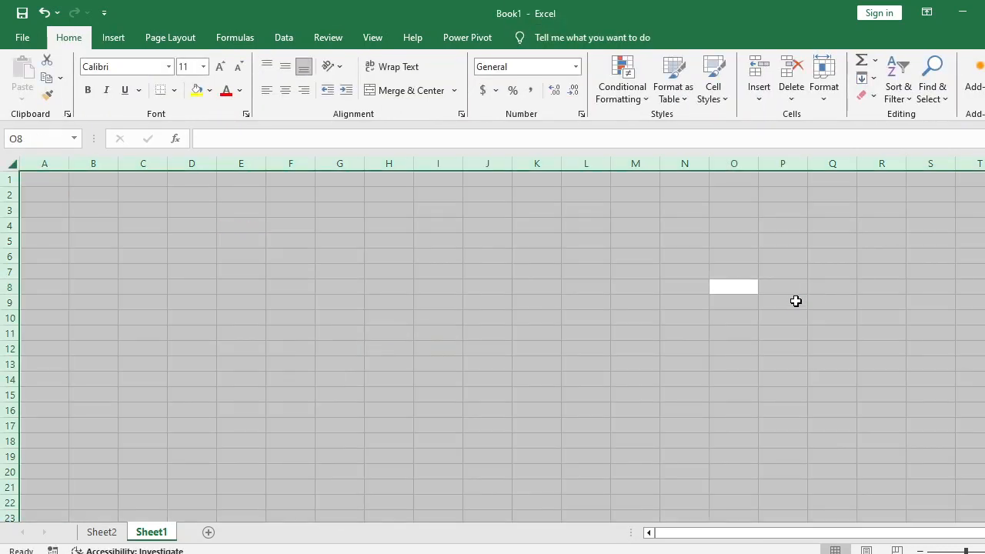
{"action": "left_click", "coordinate": [526, 300]}
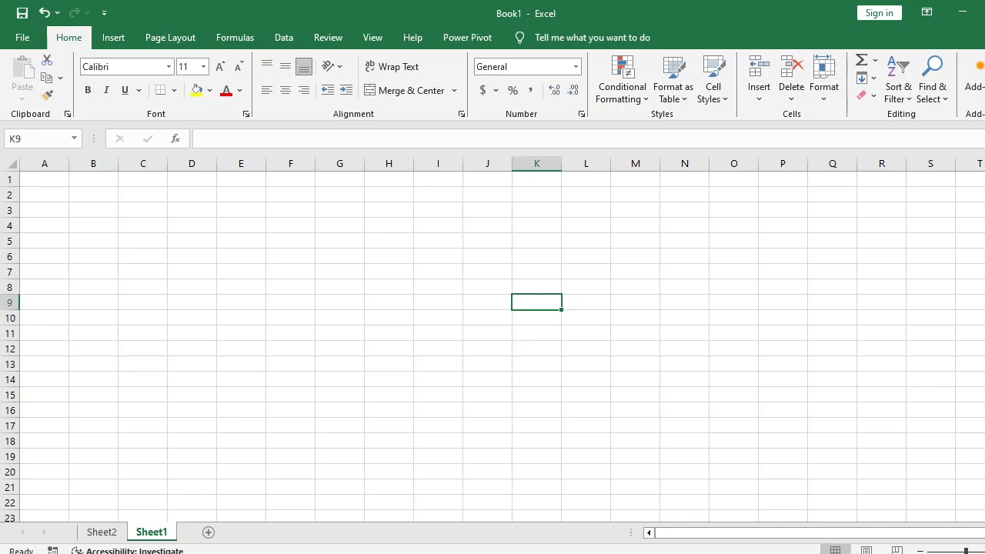
- Insert a page header in Sheet1 with IT CAREER in the centre section, and leave header editing
{"action": "left_click", "coordinate": [123, 36]}
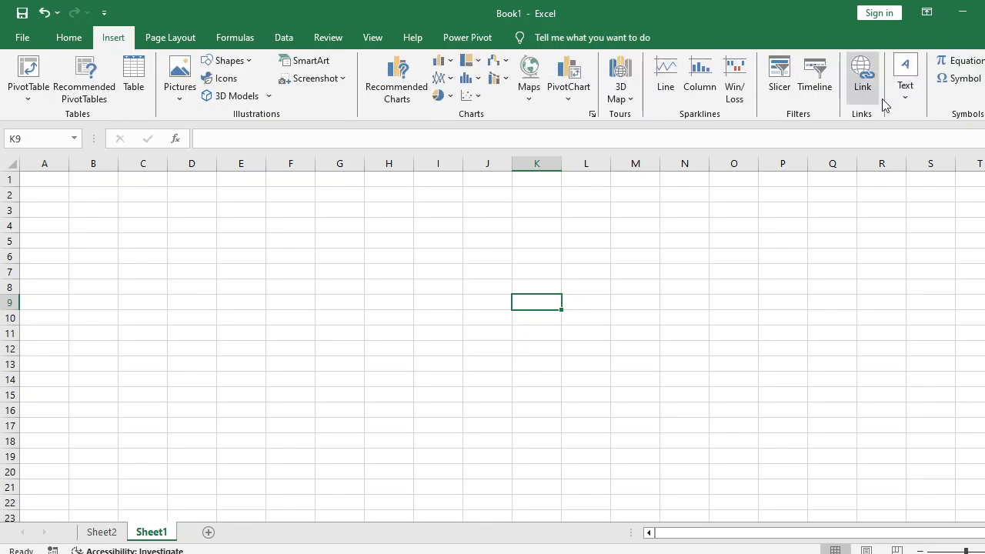
{"action": "left_click", "coordinate": [904, 88]}
{"action": "left_click", "coordinate": [909, 160]}
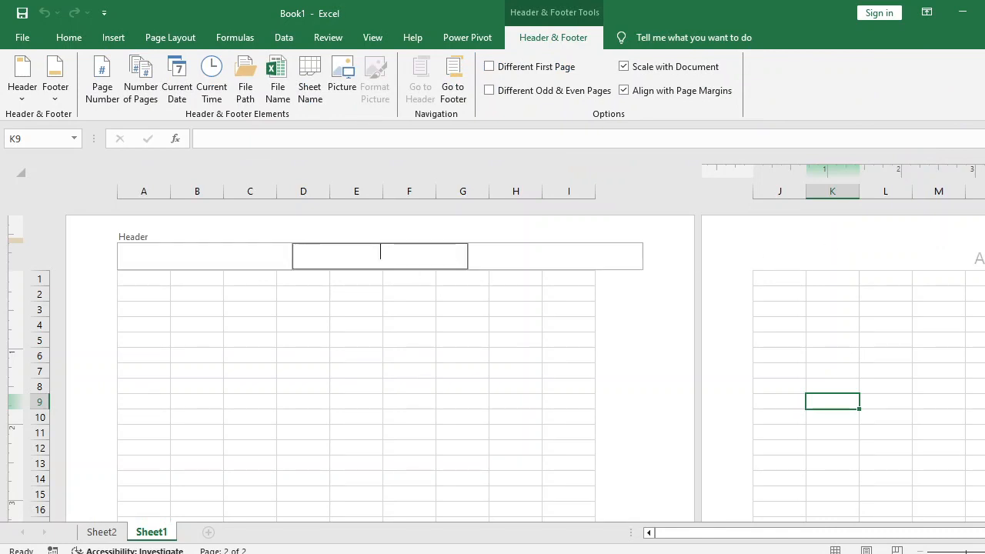
{"action": "type", "text": "CAREER"}
{"action": "left_click", "coordinate": [385, 323]}
- Examine how the header repeats on the following pages of Sheet1, activating the second page
{"action": "scroll", "coordinate": [385, 323], "scroll_direction": "down", "scroll_amount": 9}
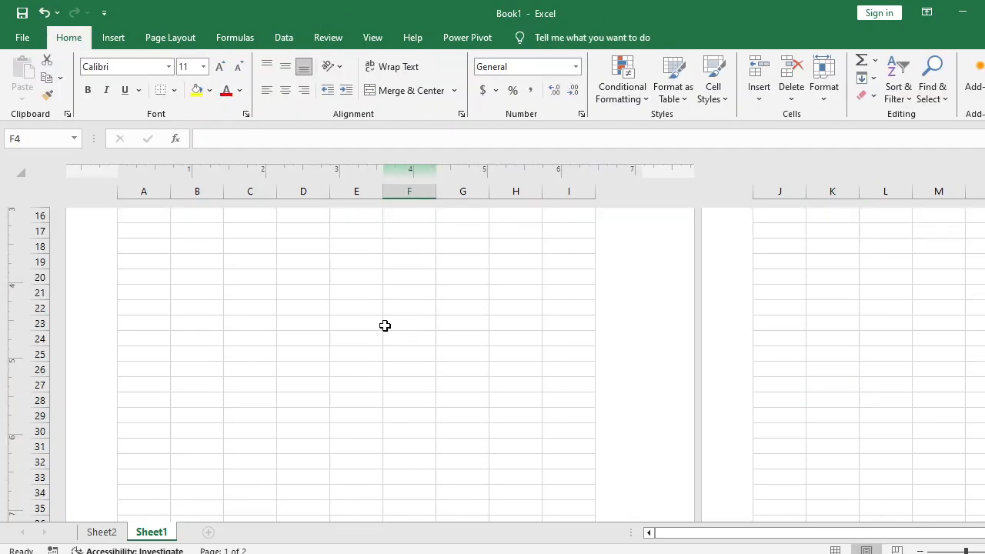
{"action": "scroll", "coordinate": [385, 325], "scroll_direction": "down", "scroll_amount": 4}
{"action": "scroll", "coordinate": [382, 397], "scroll_direction": "down", "scroll_amount": 2}
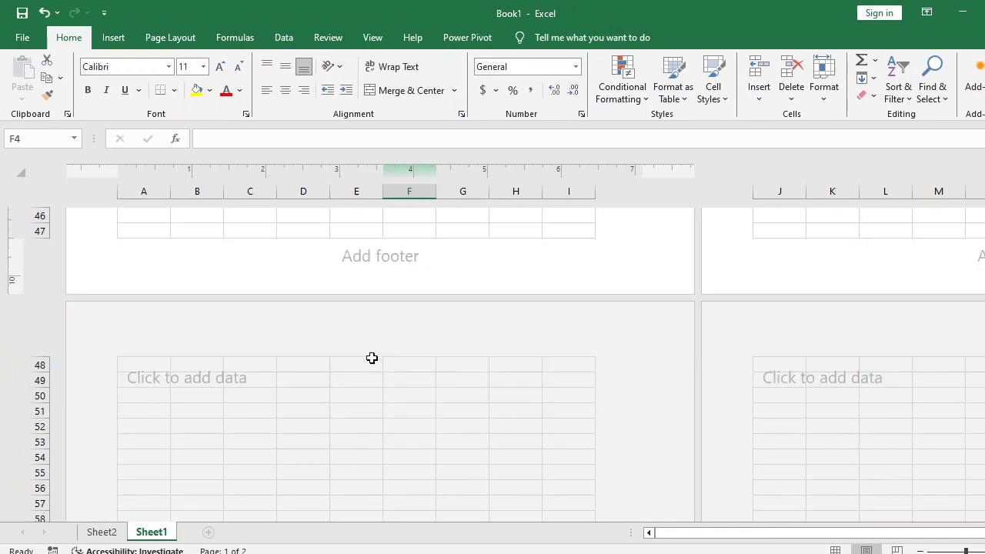
{"action": "left_click", "coordinate": [372, 353]}
{"action": "left_click", "coordinate": [414, 402]}
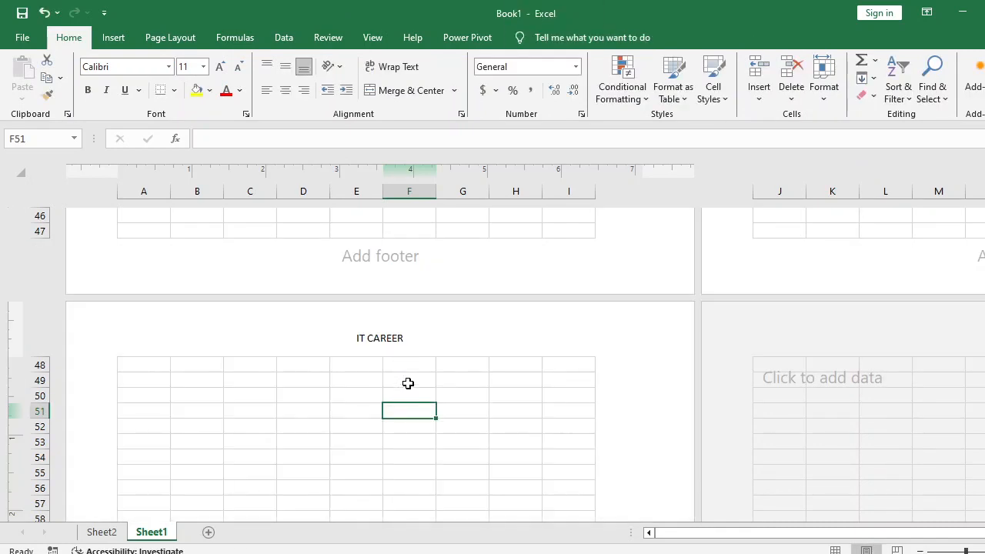
{"action": "scroll", "coordinate": [408, 383], "scroll_direction": "down", "scroll_amount": 5}
{"action": "scroll", "coordinate": [408, 381], "scroll_direction": "down", "scroll_amount": 9}
{"action": "left_click", "coordinate": [394, 409]}
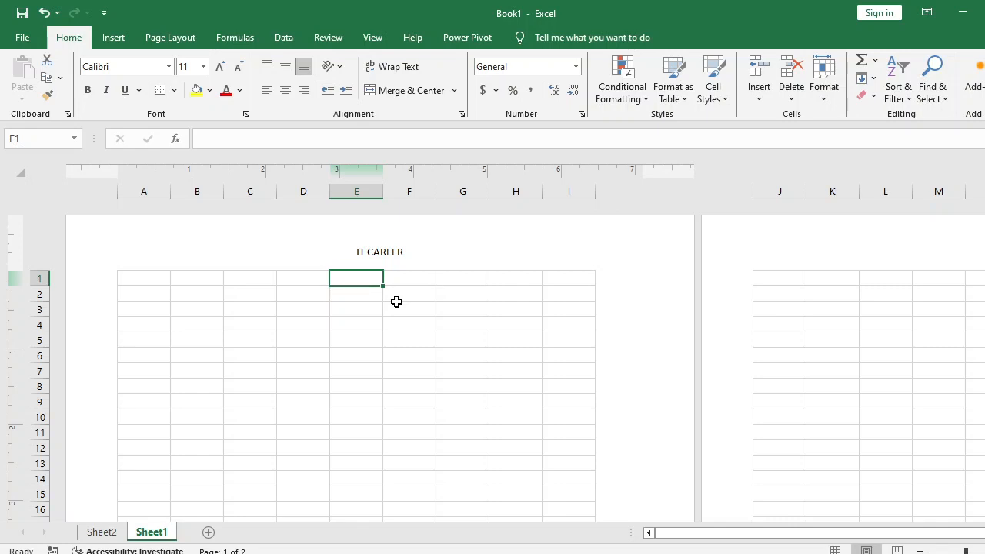
- Extend the centre header of Sheet1 to read IT CAREER COMPUTER INSTITUTE, and leave header editing
{"action": "left_click", "coordinate": [394, 262]}
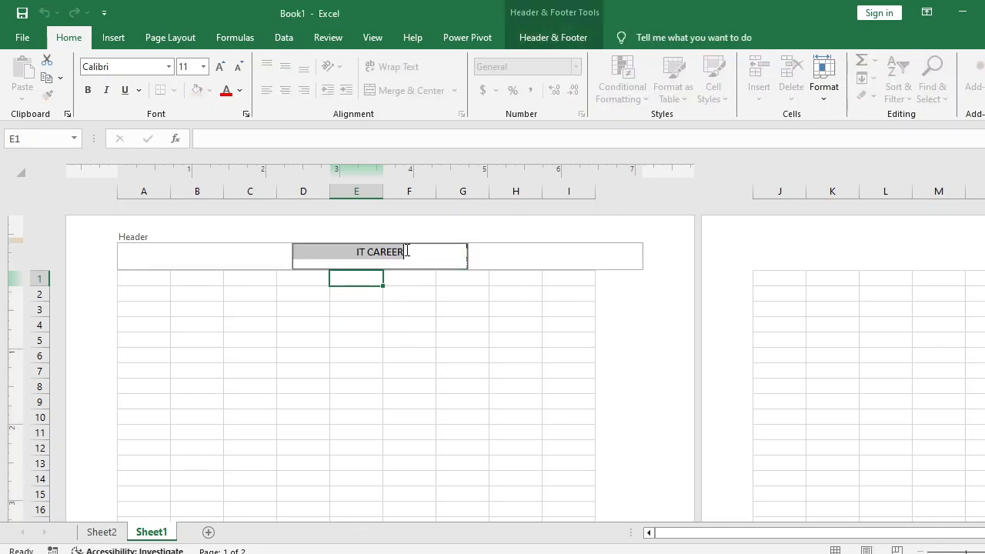
{"action": "left_click", "coordinate": [441, 260]}
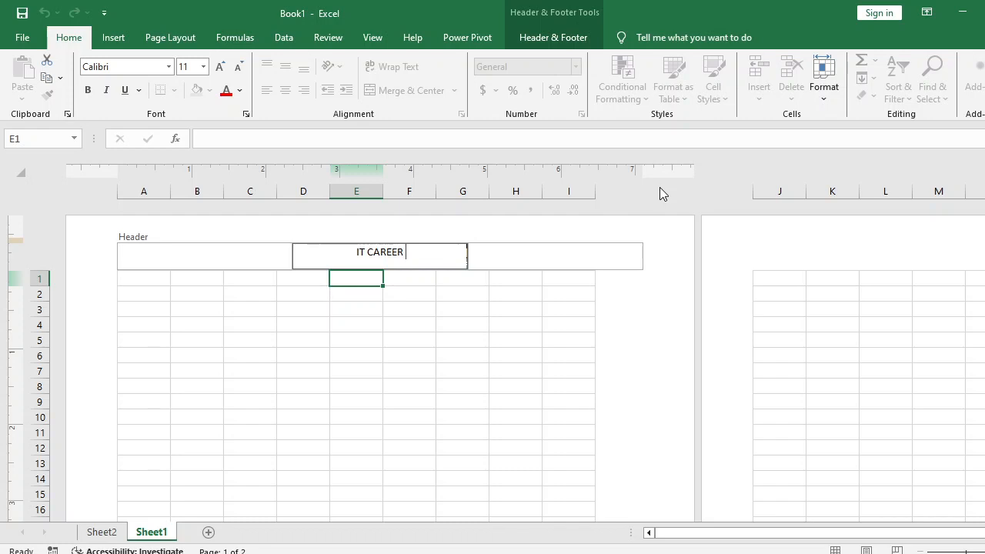
{"action": "type", "text": "COMPUTER"}
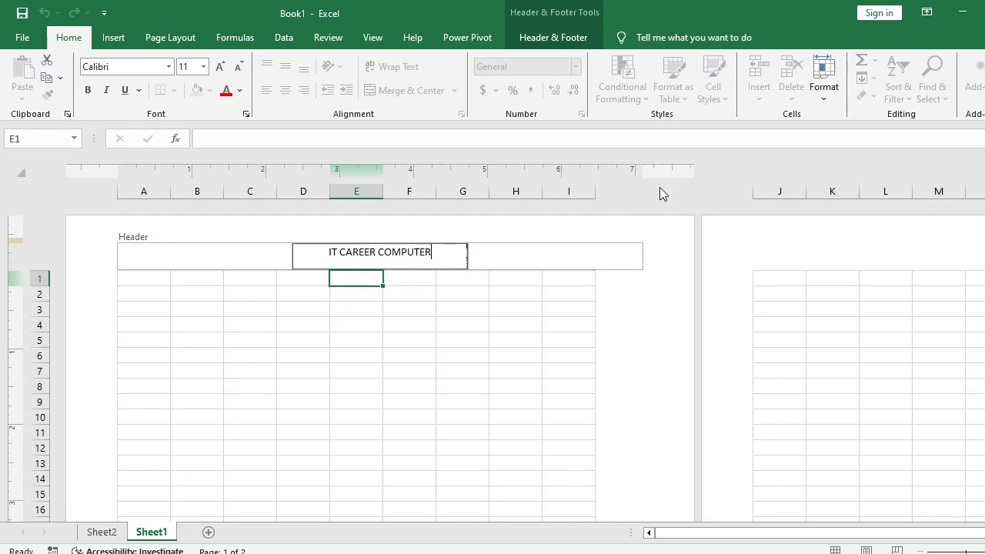
{"action": "type", "text": " INSTI"}
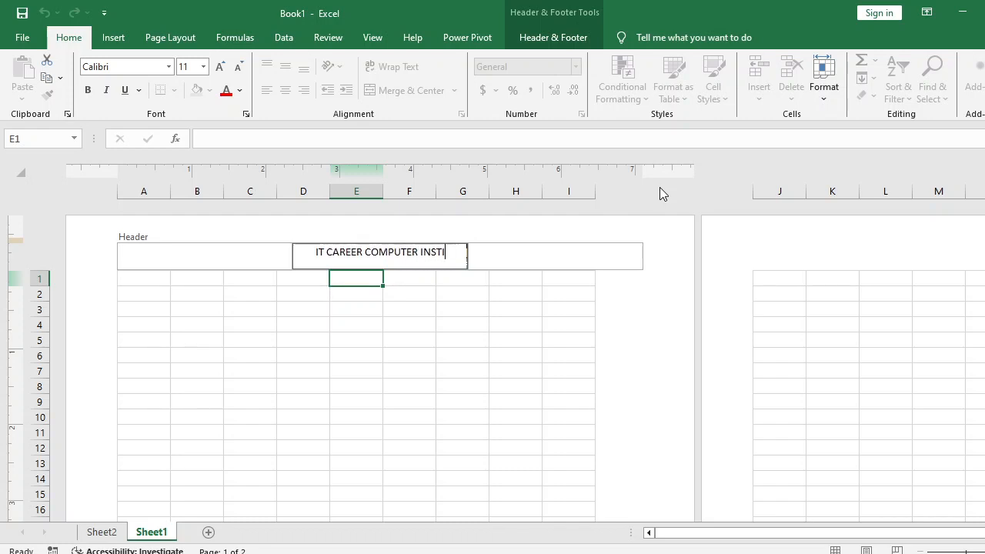
{"action": "type", "text": "TUTE"}
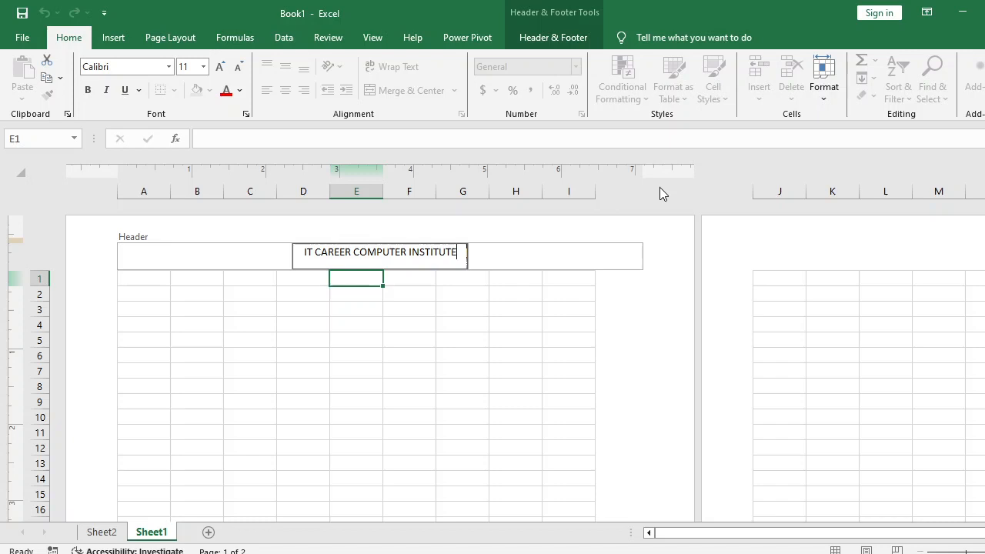
{"action": "left_click", "coordinate": [566, 37]}
{"action": "double_click", "coordinate": [389, 354]}
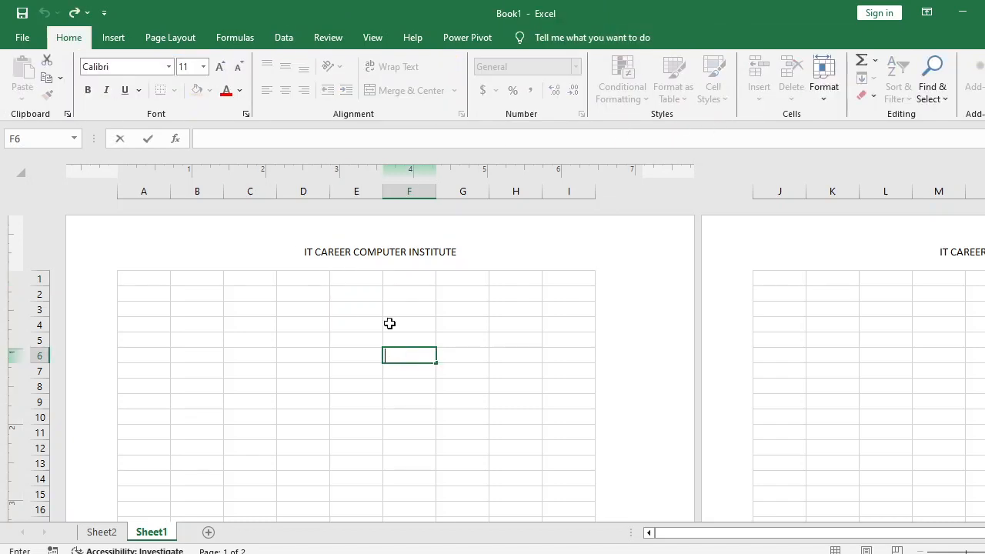
{"action": "left_click", "coordinate": [370, 38]}
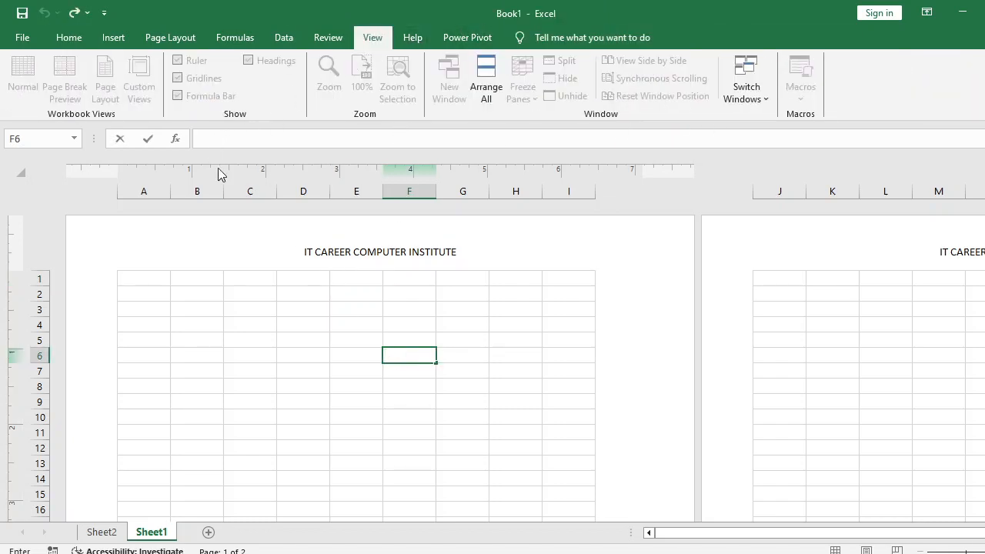
{"action": "left_click", "coordinate": [325, 338]}
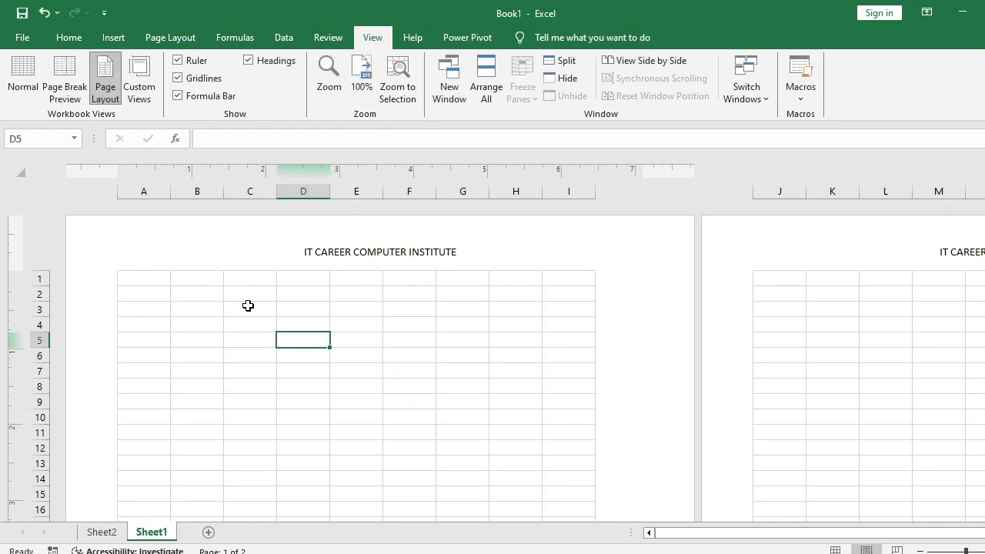
- Enter EXCEL in the centre section of the first page's footer, and leave footer editing
{"action": "scroll", "coordinate": [230, 300], "scroll_direction": "down", "scroll_amount": 3}
{"action": "scroll", "coordinate": [230, 300], "scroll_direction": "down", "scroll_amount": 10}
{"action": "left_click", "coordinate": [390, 258]}
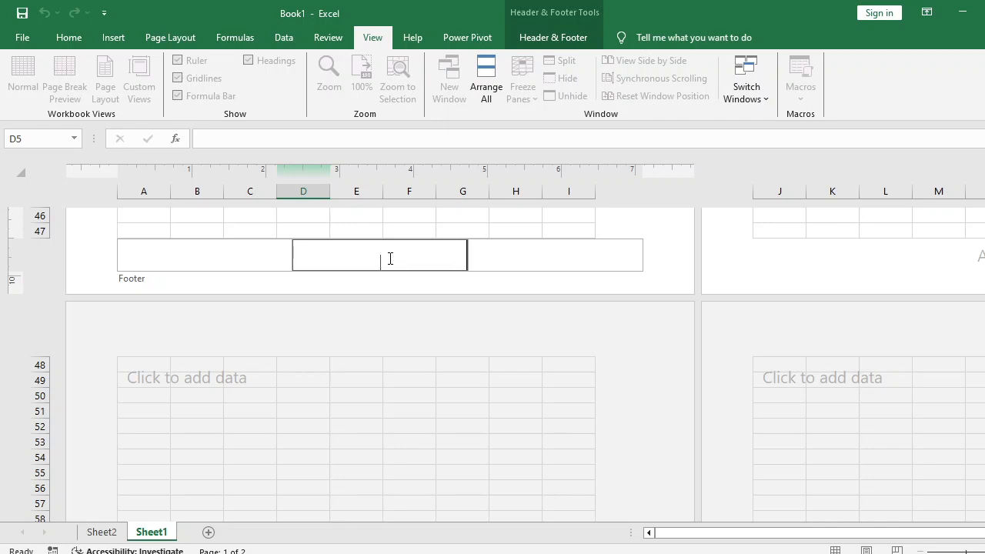
{"action": "type", "text": "EXCEL"}
{"action": "left_click", "coordinate": [339, 429]}
- Check the header and footer on the following pages, and return Sheet1 to Normal view
{"action": "scroll", "coordinate": [347, 422], "scroll_direction": "down", "scroll_amount": 13}
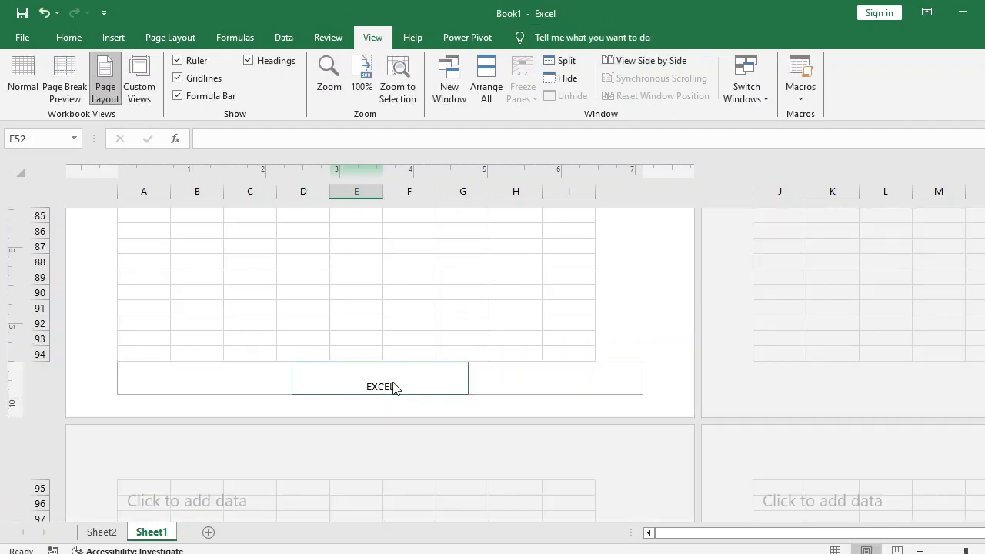
{"action": "scroll", "coordinate": [426, 389], "scroll_direction": "down", "scroll_amount": 4}
{"action": "left_click", "coordinate": [398, 347]}
{"action": "scroll", "coordinate": [411, 357], "scroll_direction": "up", "scroll_amount": 4}
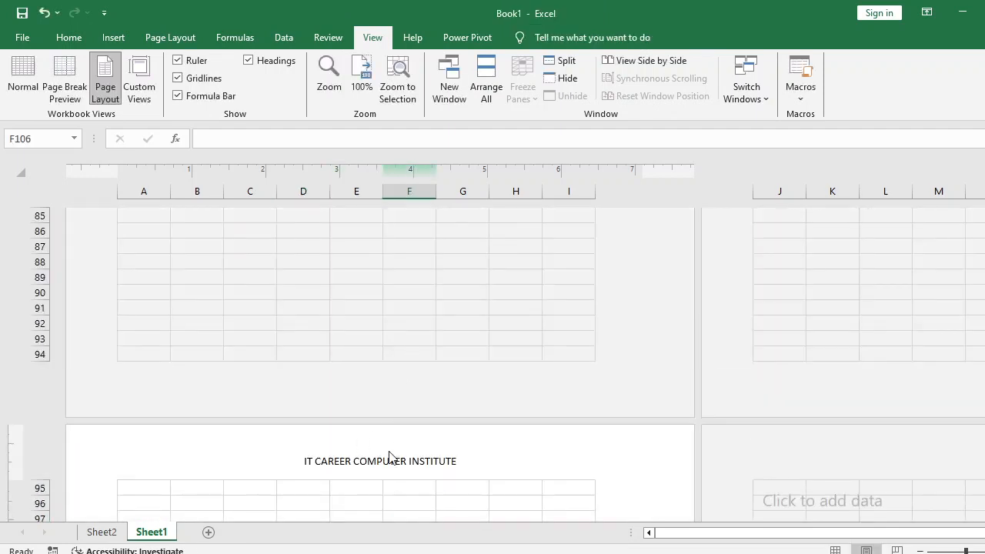
{"action": "scroll", "coordinate": [390, 458], "scroll_direction": "down", "scroll_amount": 5}
{"action": "left_click", "coordinate": [523, 336]}
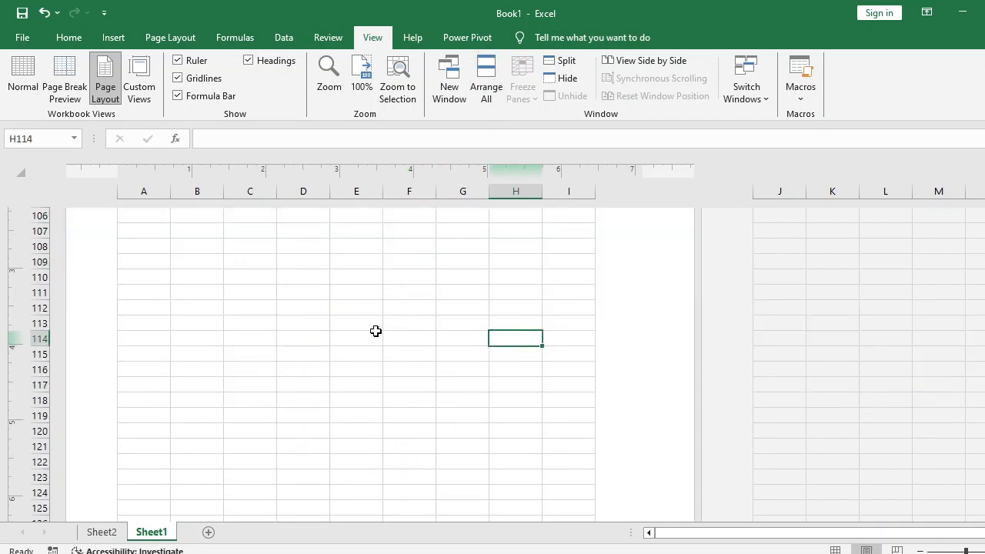
{"action": "left_click", "coordinate": [28, 77]}
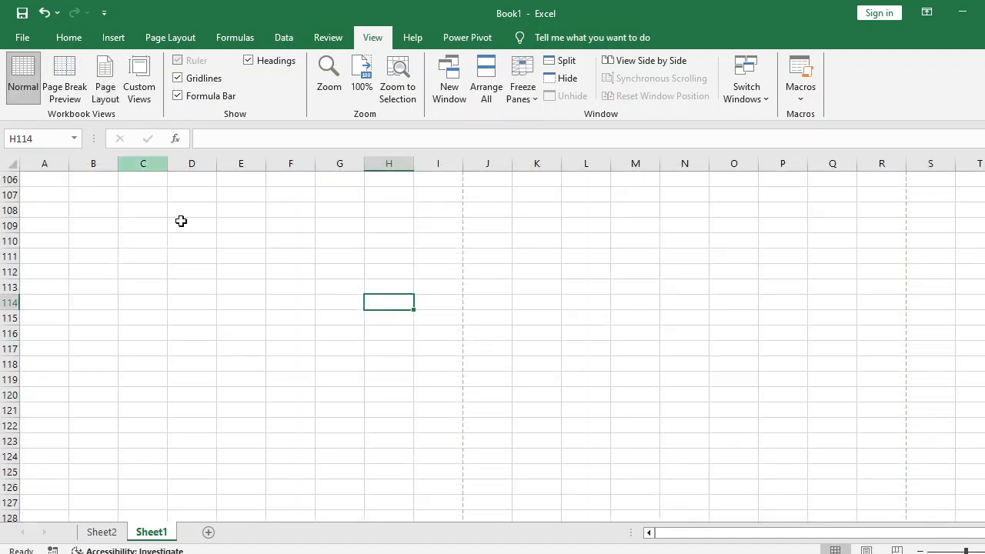
- Insert WordArt in the solid blue style from the gallery's fourth row and replace its placeholder text with IT CARER
{"action": "scroll", "coordinate": [385, 354], "scroll_direction": "up", "scroll_amount": 20}
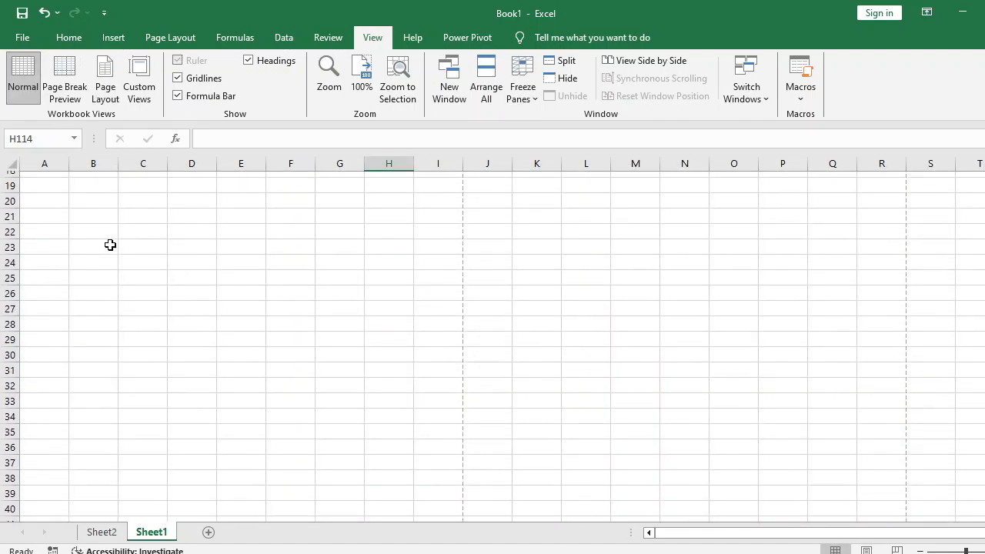
{"action": "left_click", "coordinate": [108, 39]}
{"action": "left_click", "coordinate": [905, 89]}
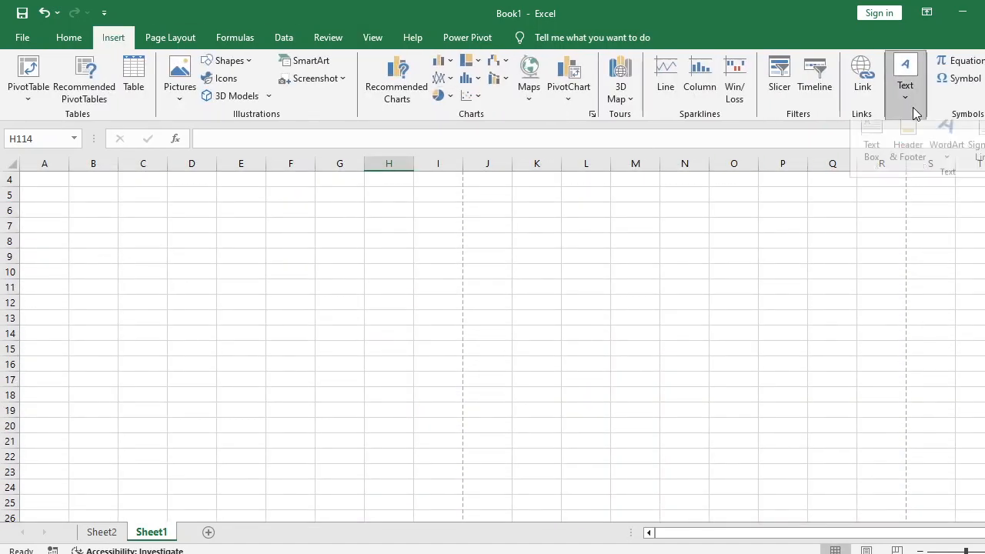
{"action": "left_click", "coordinate": [947, 163]}
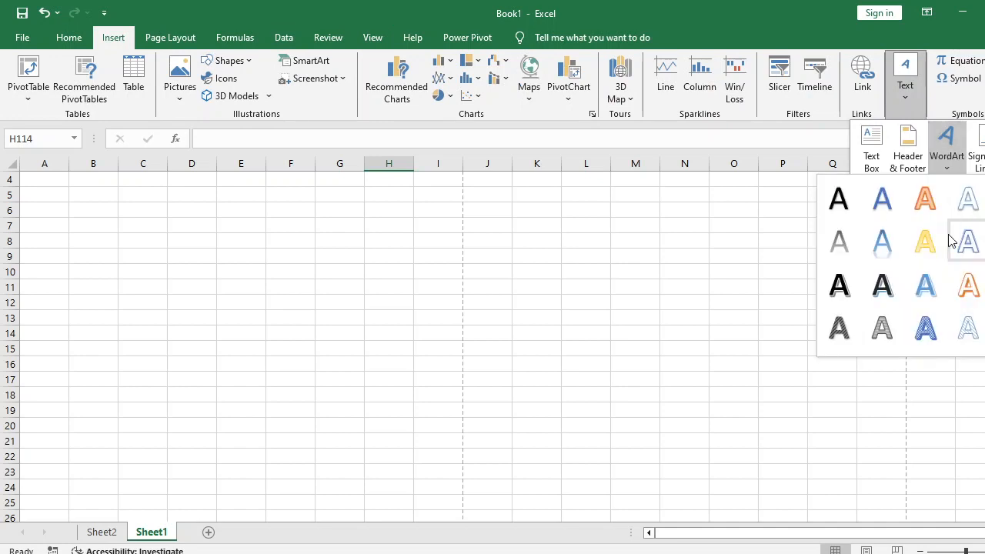
{"action": "left_click", "coordinate": [923, 328]}
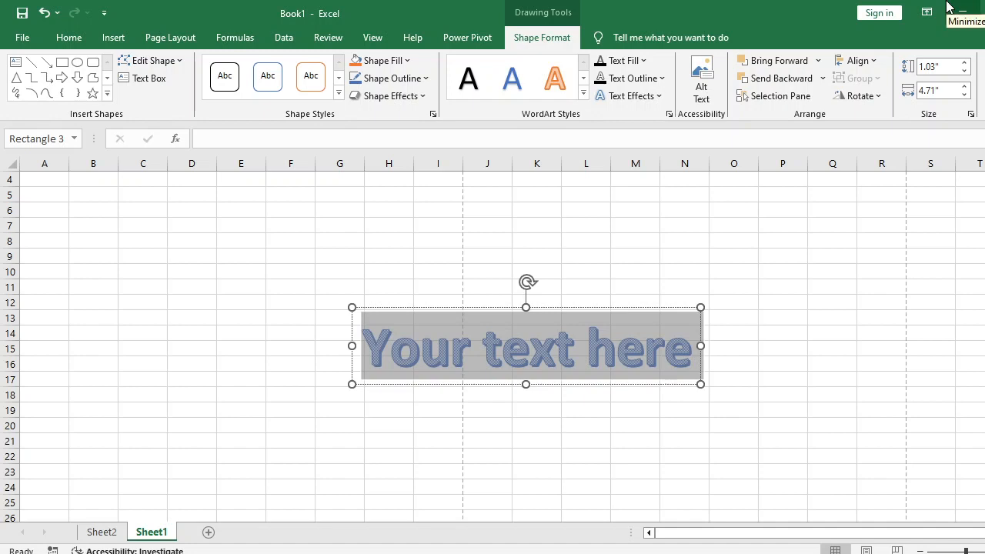
{"action": "type", "text": "IT CARER"}
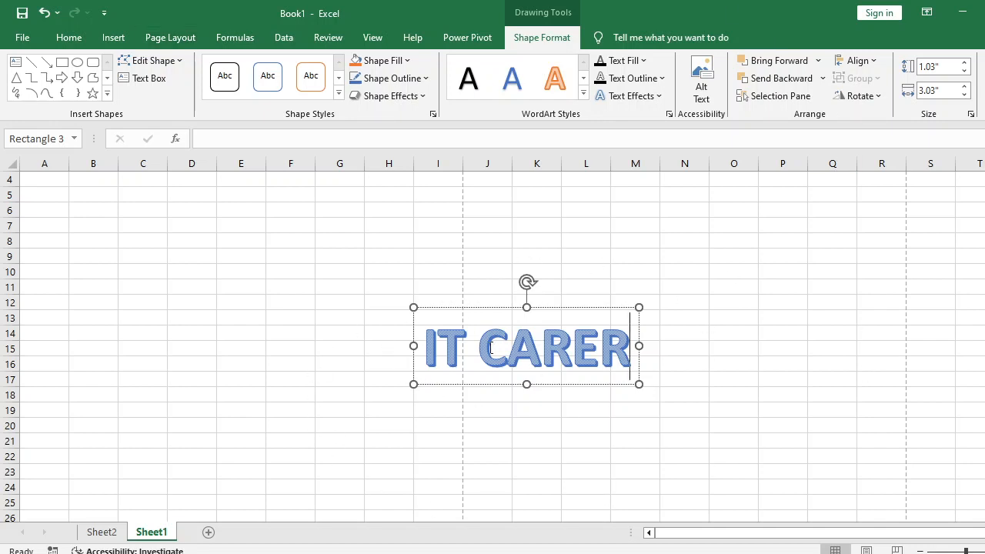
- Select the IT CARER text and examine the WordArt styles and the picture and gradient text fill options
{"action": "triple_click", "coordinate": [536, 329]}
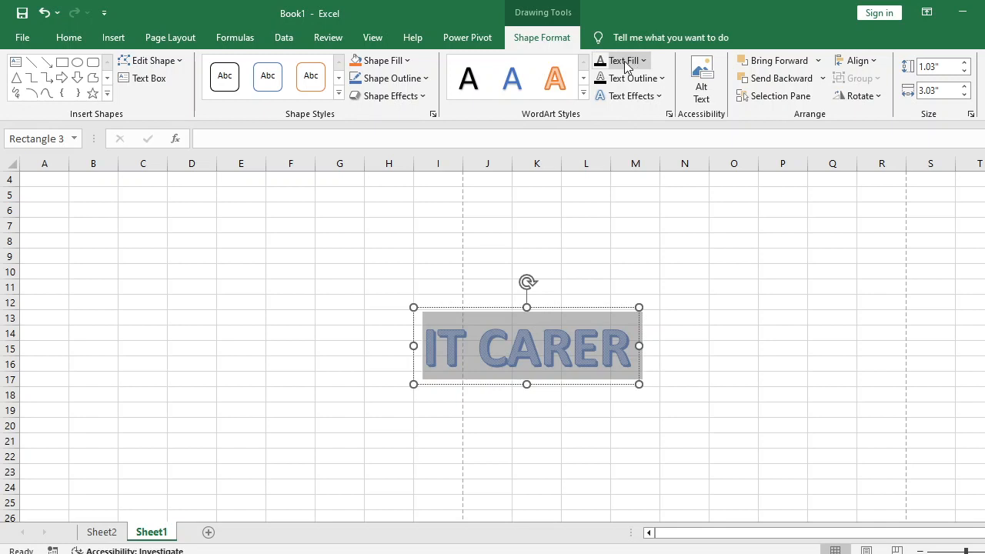
{"action": "left_click", "coordinate": [582, 94]}
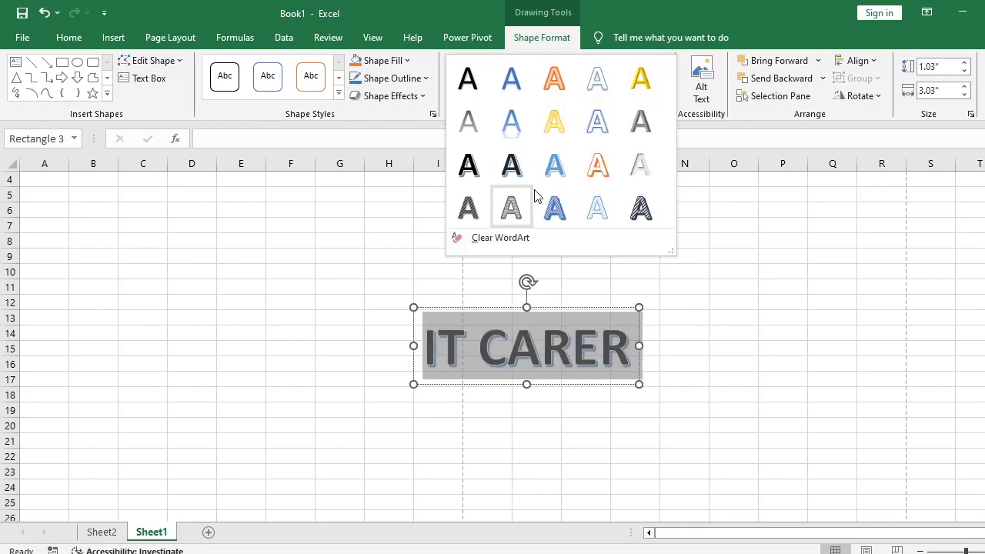
{"action": "left_click", "coordinate": [750, 234]}
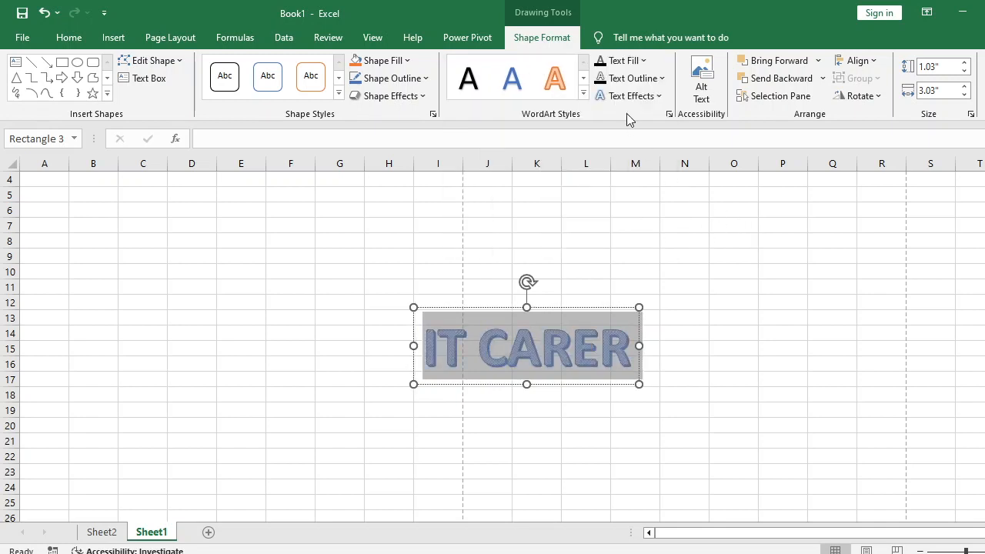
{"action": "left_click", "coordinate": [631, 65]}
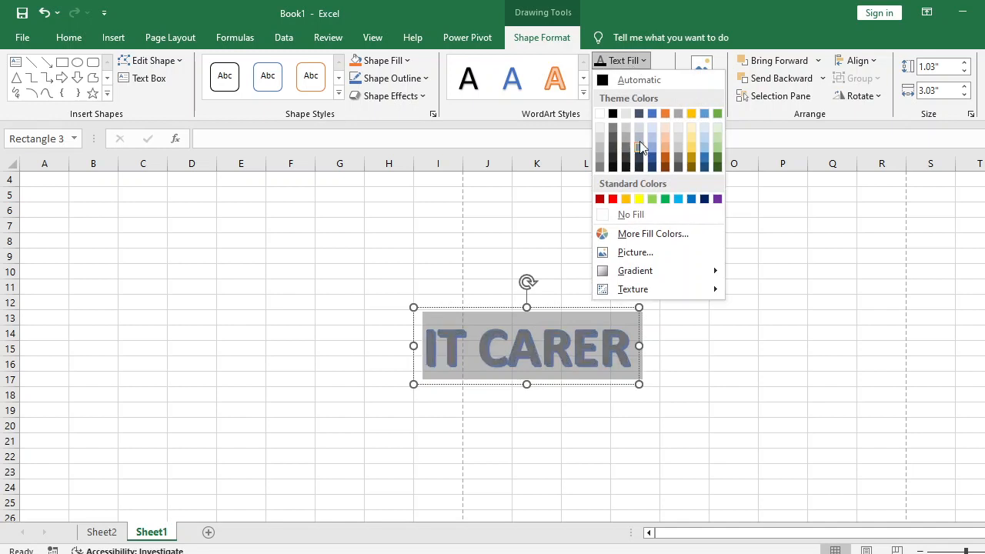
{"action": "left_click", "coordinate": [632, 260]}
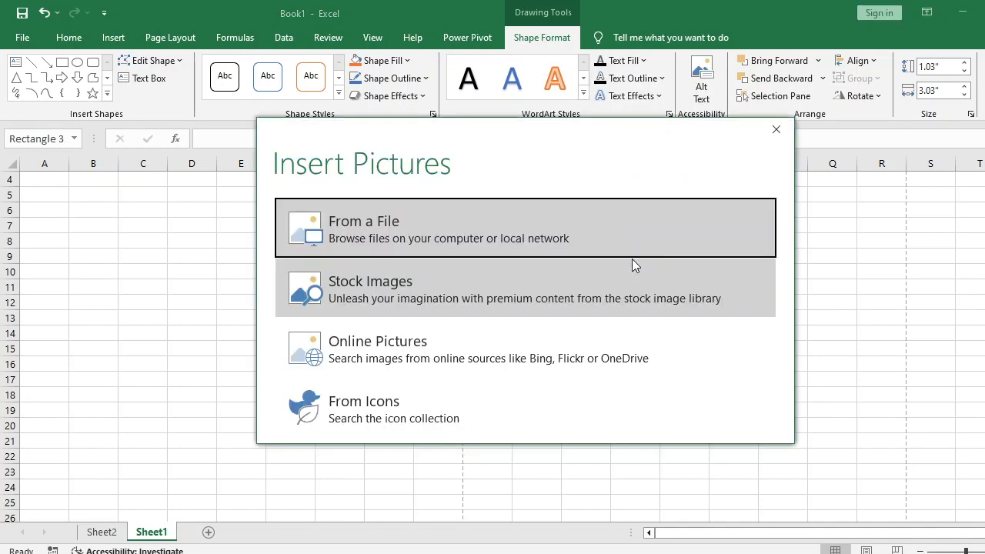
{"action": "left_click", "coordinate": [776, 129]}
{"action": "left_click", "coordinate": [623, 60]}
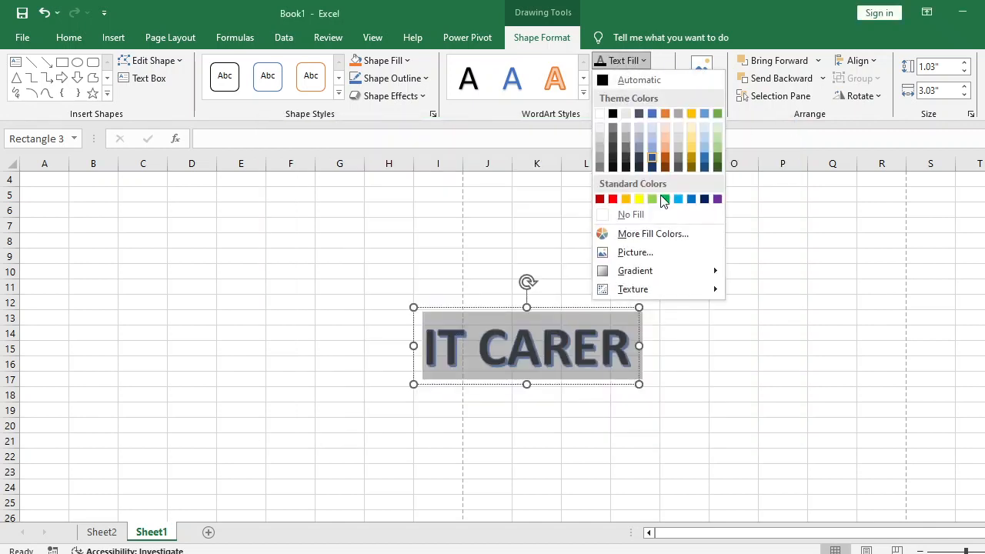
{"action": "mouse_move", "coordinate": [651, 271]}
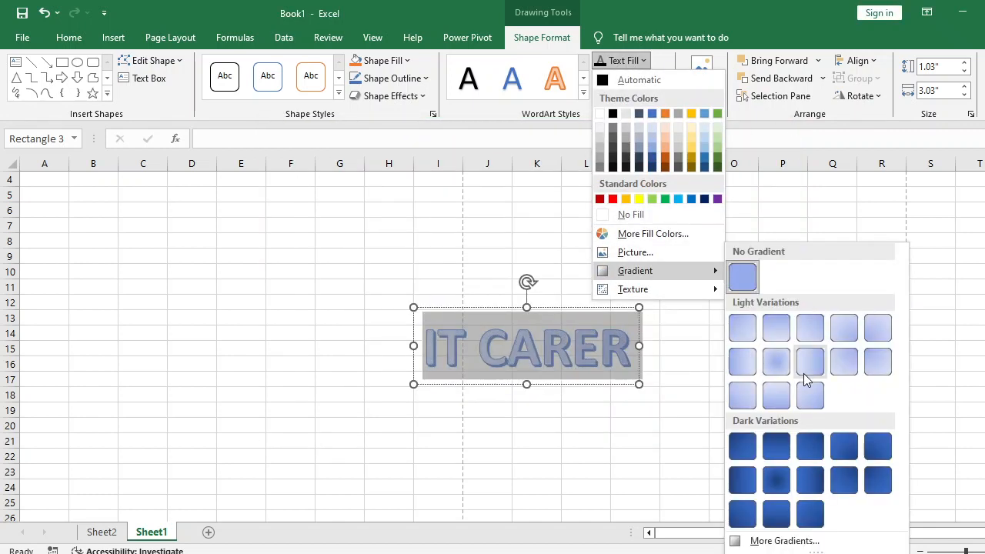
{"action": "left_click", "coordinate": [541, 203]}
- Fill the selected IT CARER text with the grey speckled stone texture in the same row as Green marble
{"action": "left_click", "coordinate": [629, 60]}
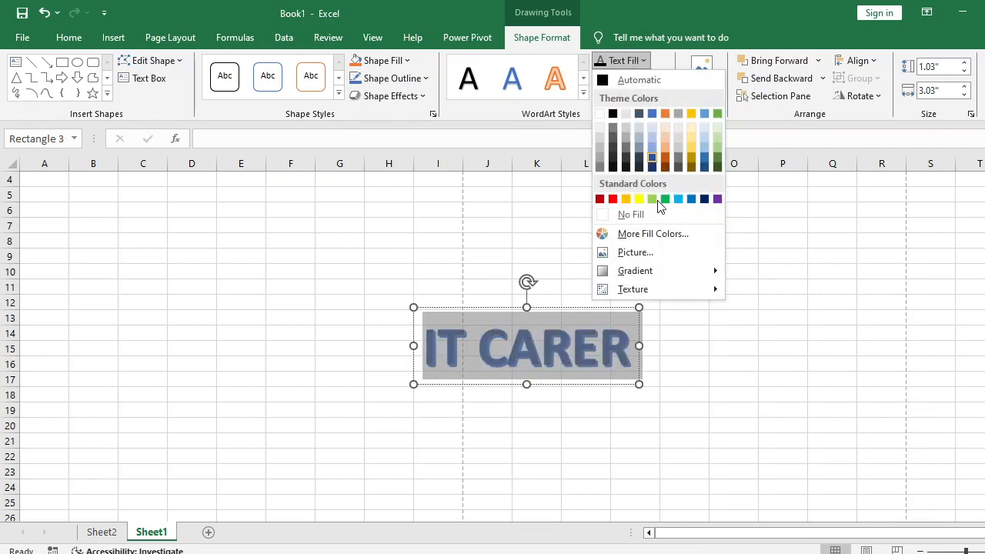
{"action": "mouse_move", "coordinate": [708, 289]}
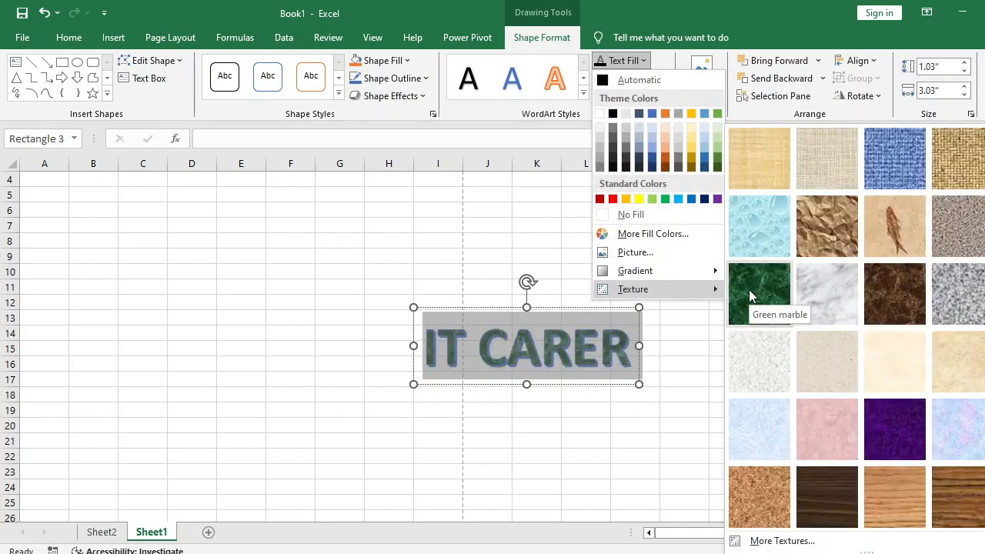
{"action": "left_click", "coordinate": [960, 300]}
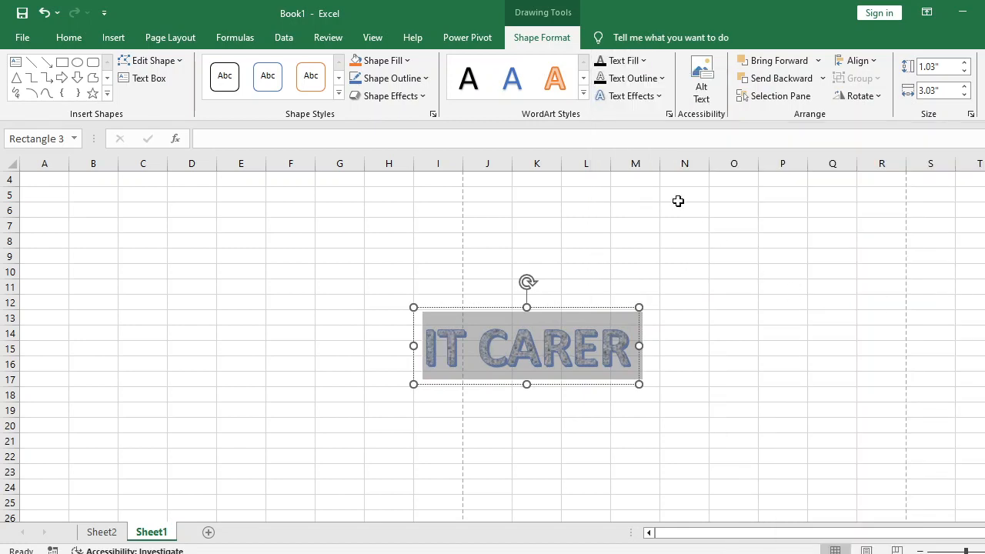
- Give the IT CARER text a red outline with a 3 pt weight
{"action": "left_click", "coordinate": [652, 81]}
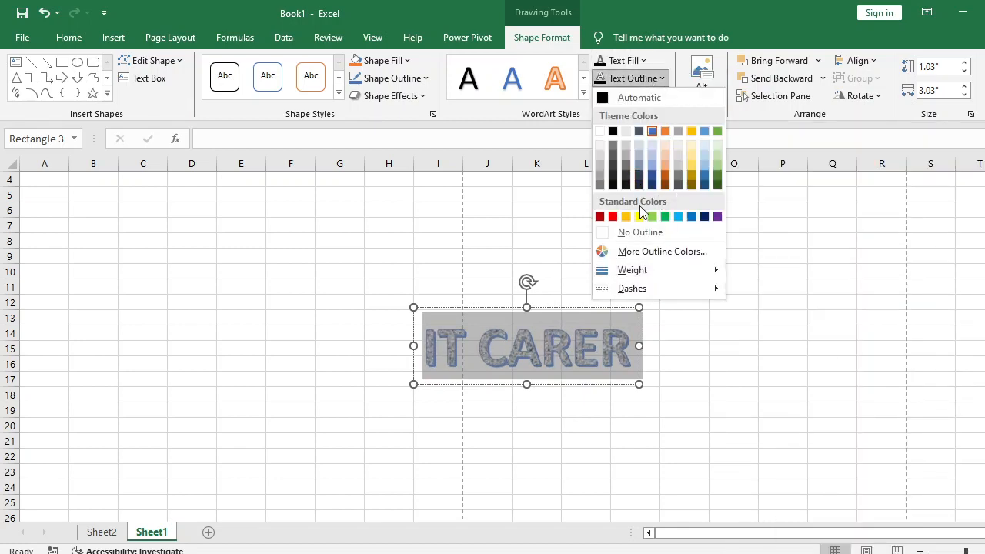
{"action": "left_click", "coordinate": [612, 216]}
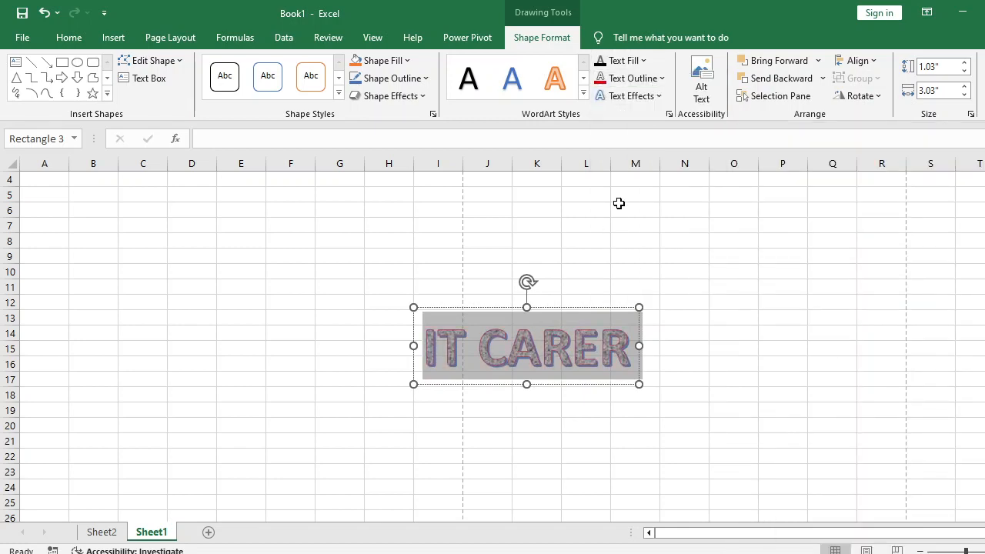
{"action": "left_click", "coordinate": [643, 83]}
{"action": "mouse_move", "coordinate": [677, 270]}
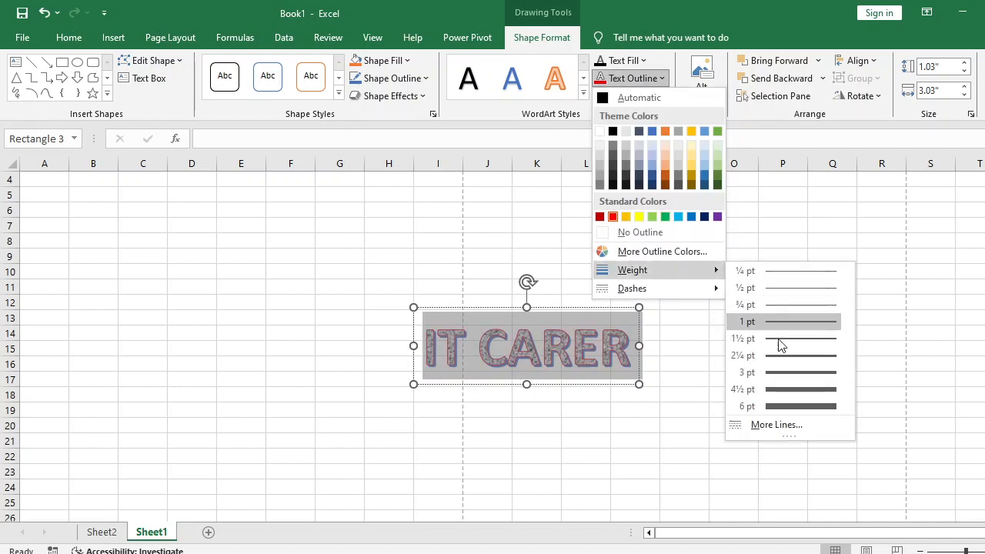
{"action": "left_click", "coordinate": [786, 370]}
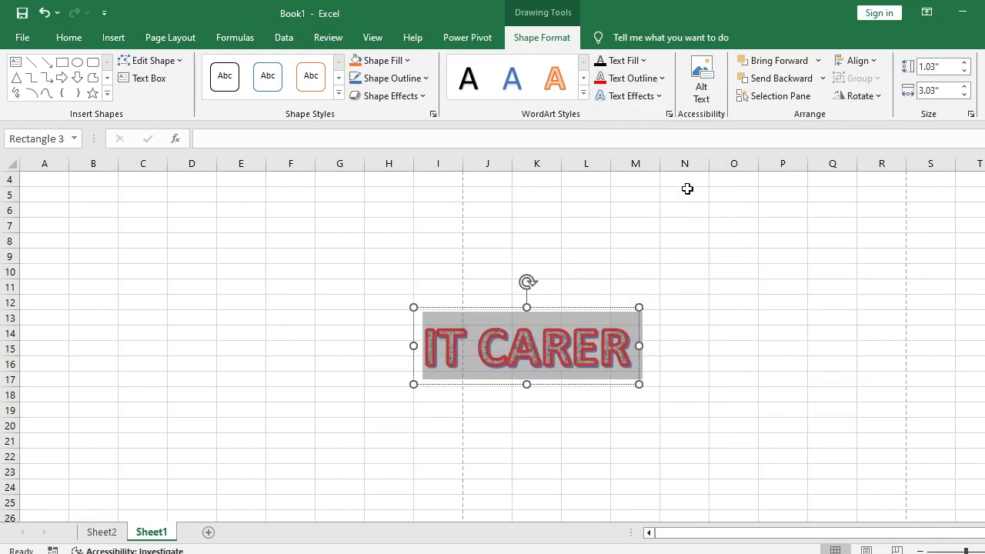
- Apply the second perspective shadow and the middle reflection variation of the third row to the IT CARER text
{"action": "left_click", "coordinate": [652, 98]}
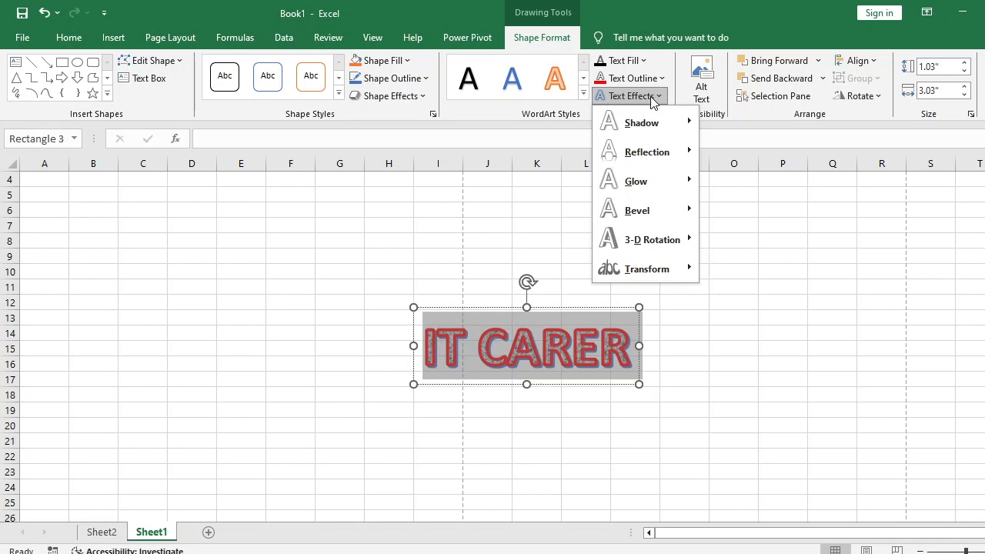
{"action": "mouse_move", "coordinate": [682, 124]}
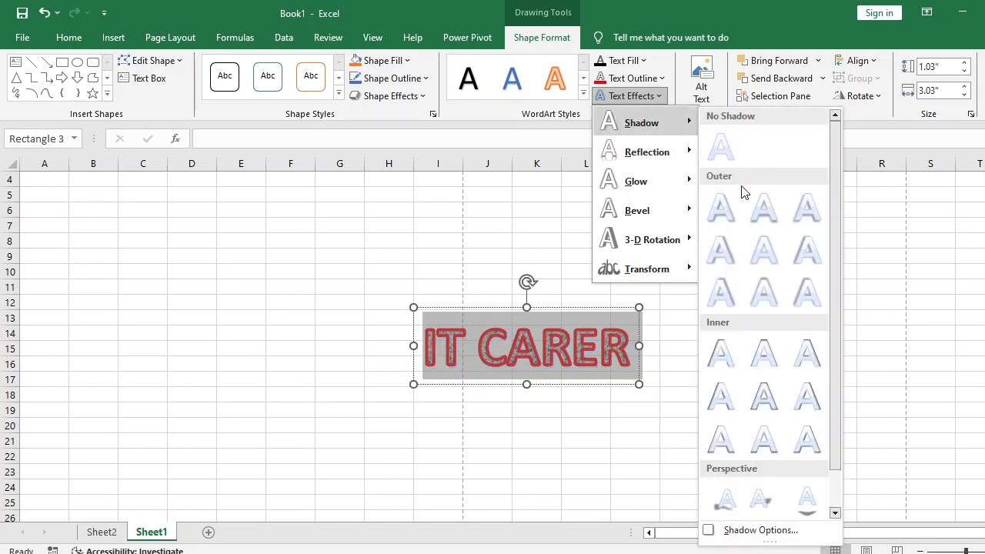
{"action": "scroll", "coordinate": [797, 279], "scroll_direction": "down", "scroll_amount": 1}
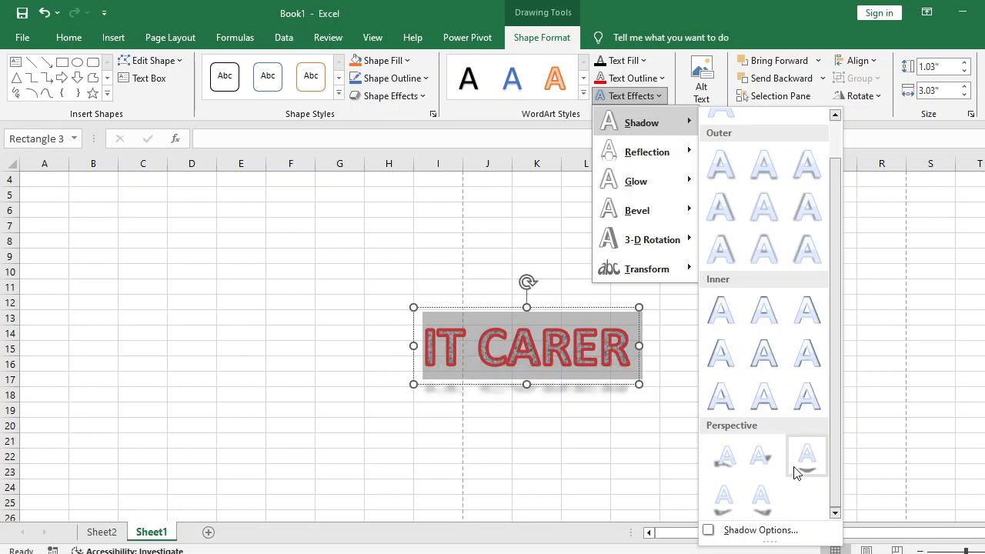
{"action": "left_click", "coordinate": [758, 454]}
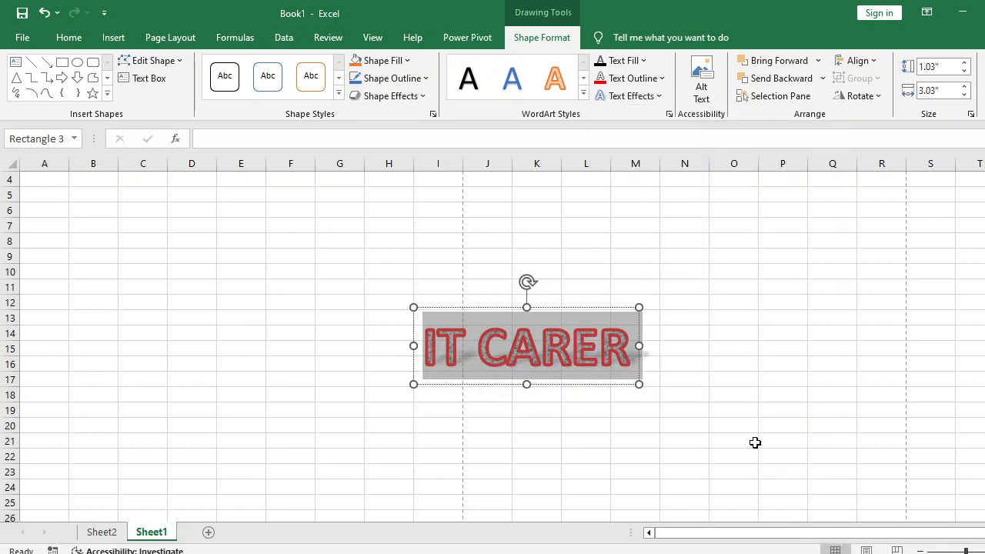
{"action": "left_click", "coordinate": [650, 100]}
{"action": "mouse_move", "coordinate": [662, 158]}
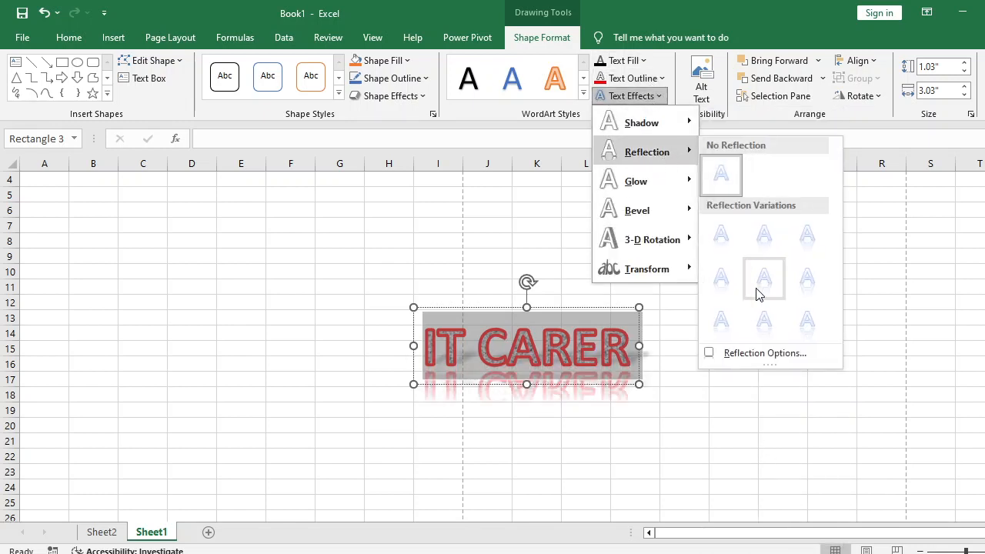
{"action": "left_click", "coordinate": [773, 327]}
- Apply the largest orange glow variation, in the fourth row, to the IT CARER text
{"action": "left_click", "coordinate": [632, 96]}
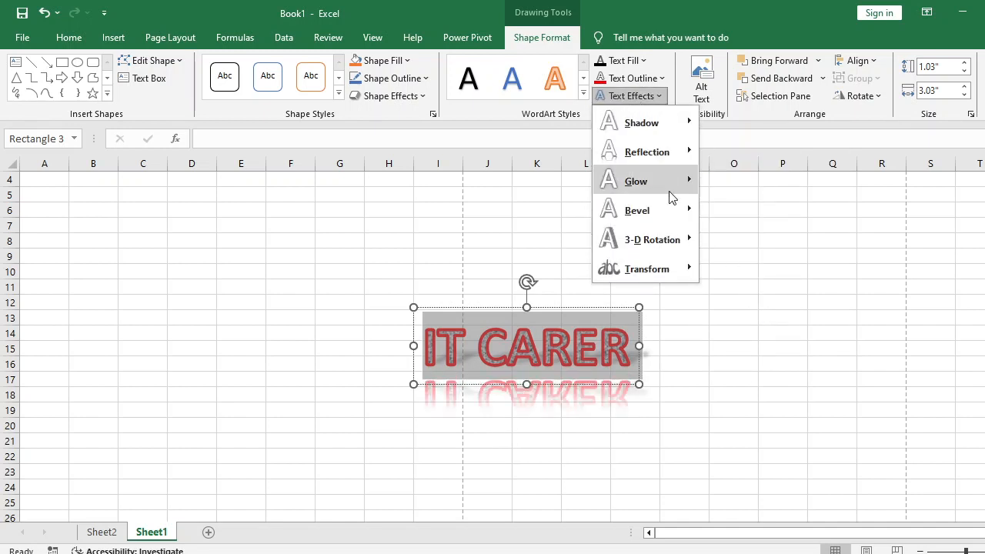
{"action": "mouse_move", "coordinate": [668, 185]}
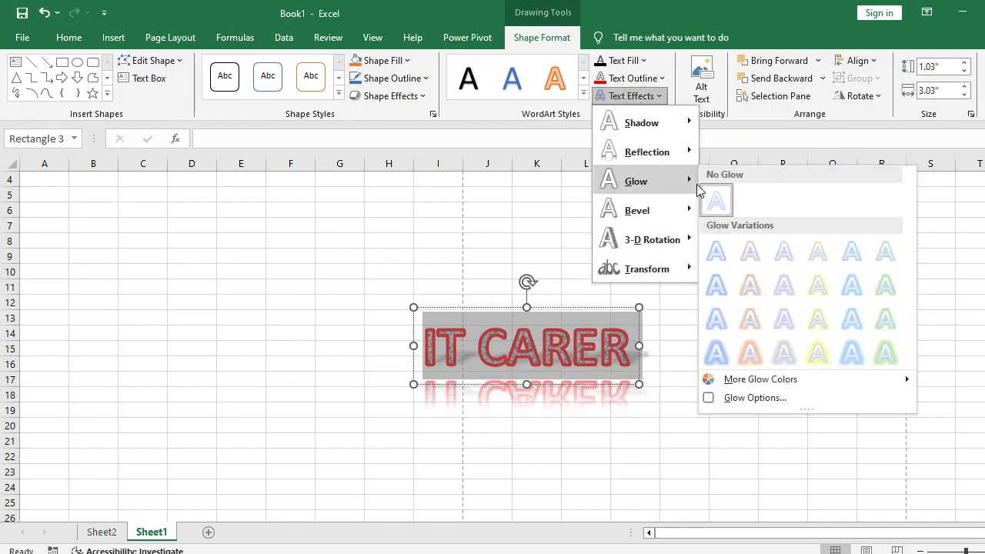
{"action": "left_click", "coordinate": [760, 354]}
- Warp the IT CARER text with the second transform in the fifth warp row, and deselect the WordArt
{"action": "left_click", "coordinate": [650, 100]}
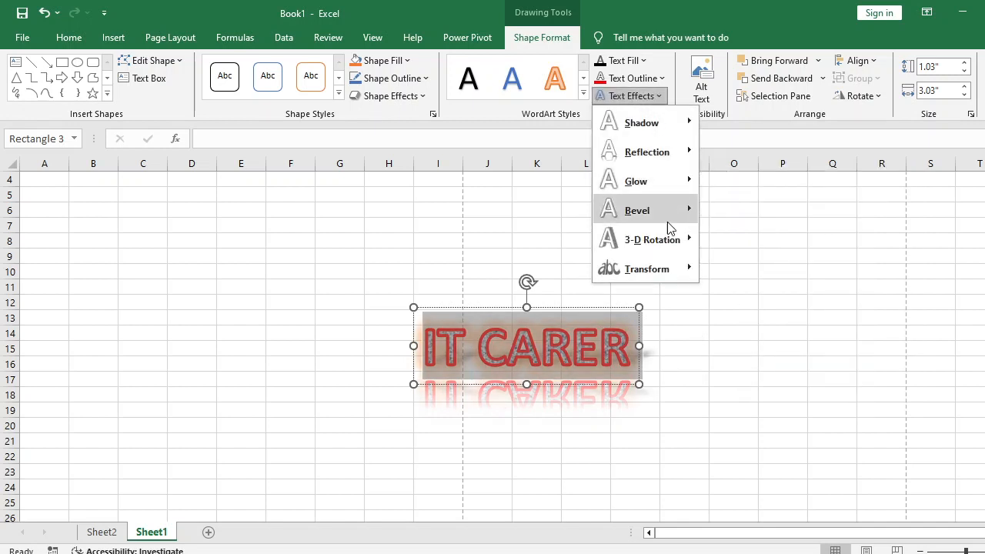
{"action": "mouse_move", "coordinate": [659, 213]}
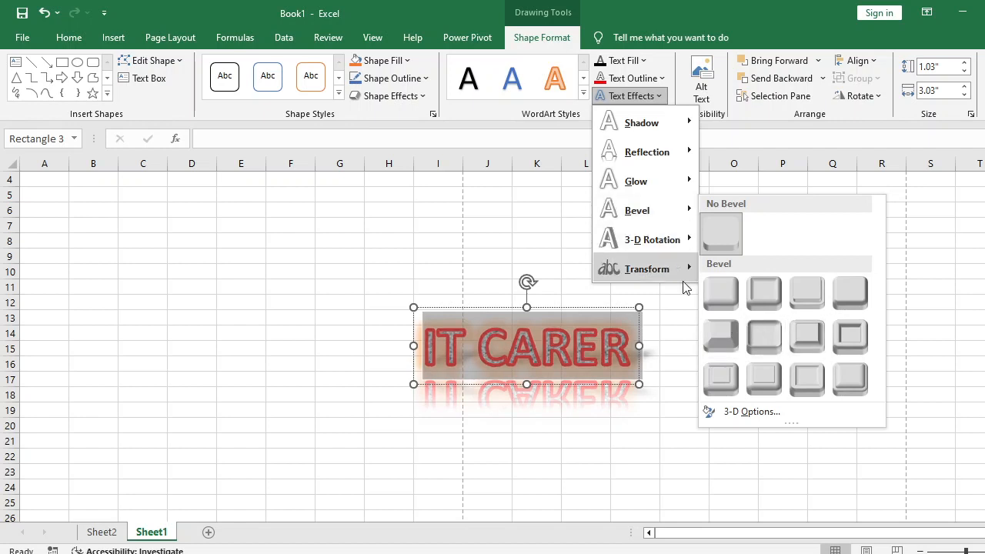
{"action": "mouse_move", "coordinate": [669, 273]}
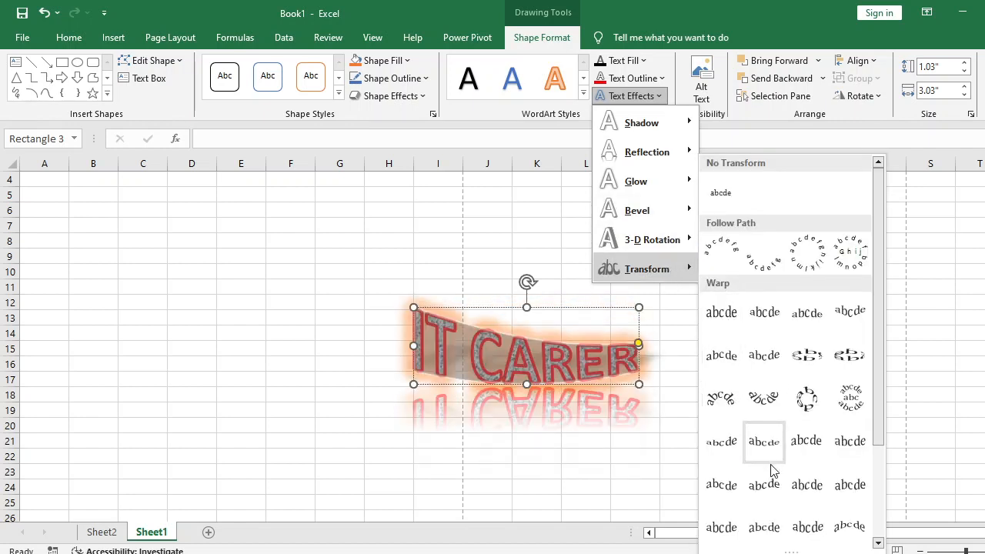
{"action": "left_click", "coordinate": [767, 496]}
{"action": "double_click", "coordinate": [775, 411]}
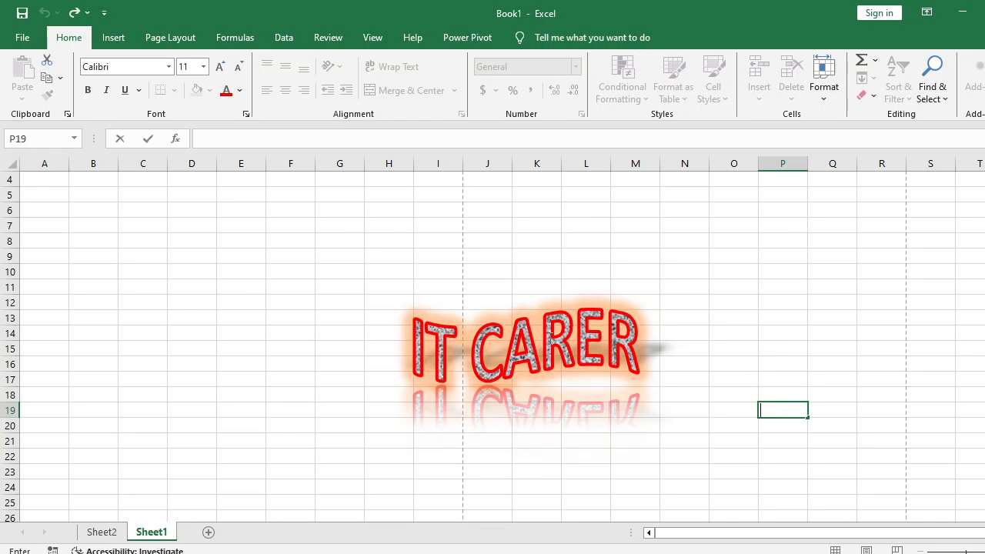
- Delete the IT CARER WordArt from Sheet1
{"action": "left_click", "coordinate": [493, 373]}
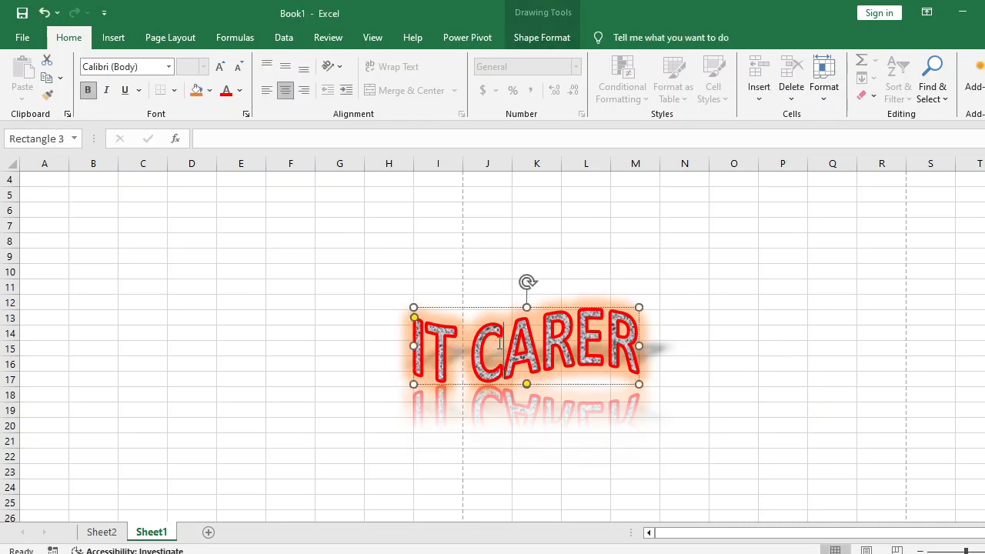
{"action": "key", "text": "Delete"}
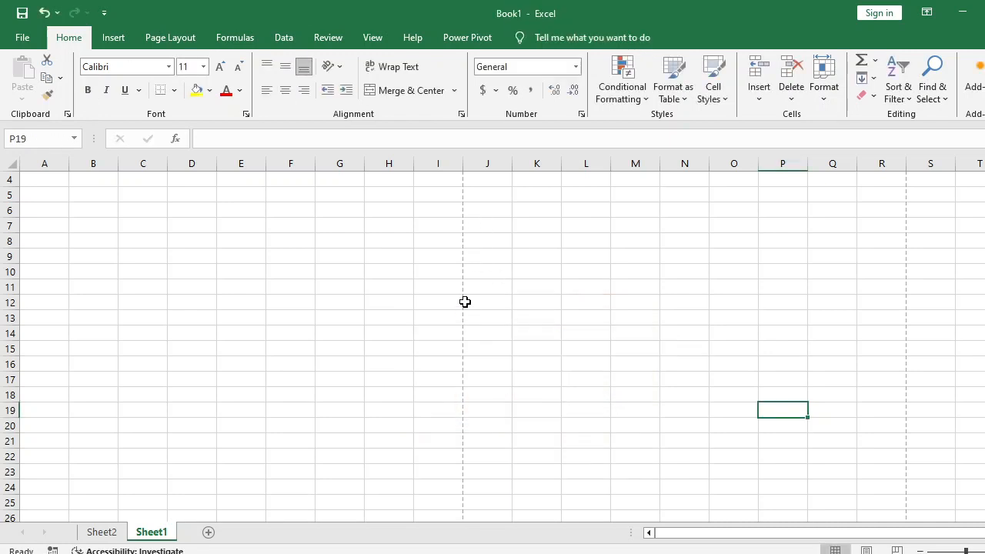
- Insert a signature line at cell P19 with NARENDRA MODI as the suggested signer and PM as the signer's title
{"action": "left_click", "coordinate": [113, 37]}
{"action": "left_click", "coordinate": [920, 112]}
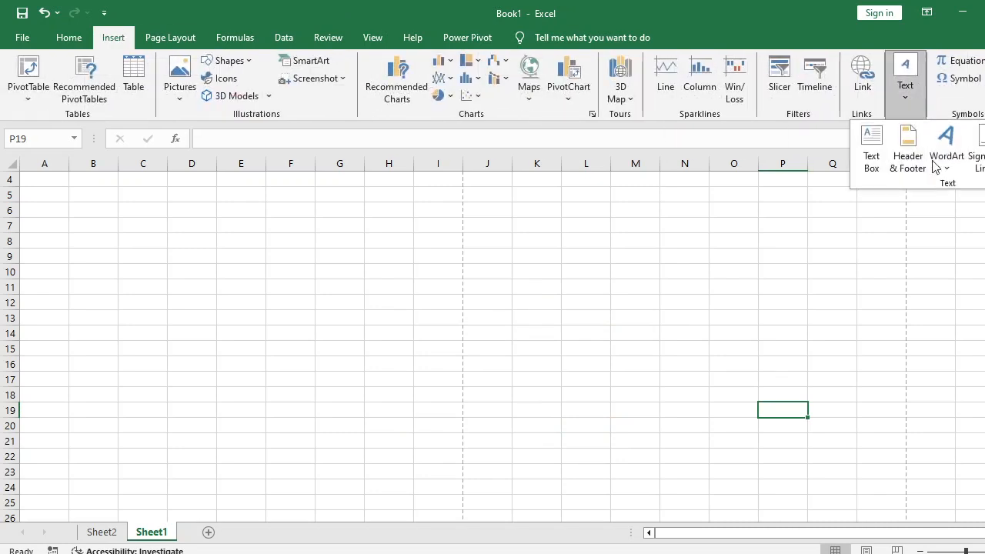
{"action": "left_click", "coordinate": [974, 153]}
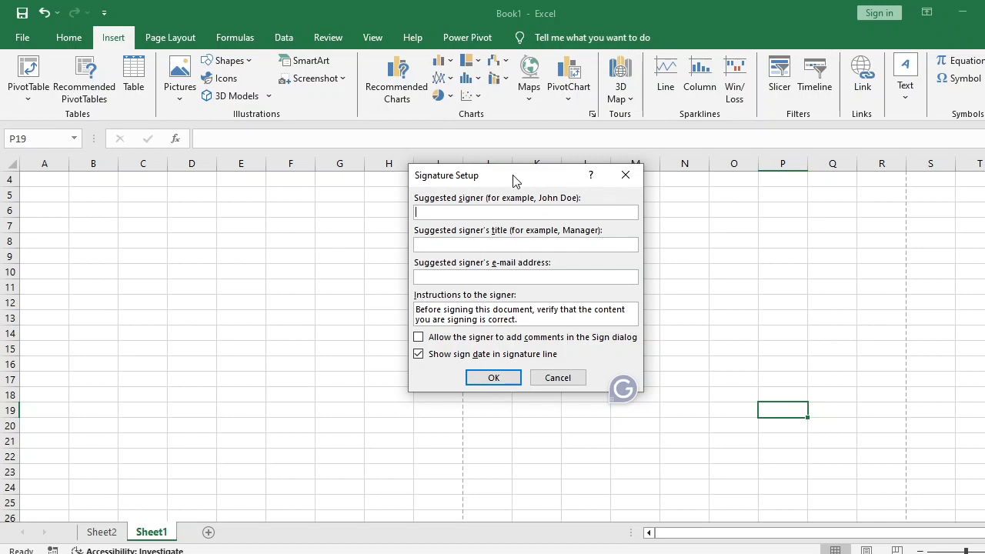
{"action": "left_click_drag", "start_coordinate": [493, 179], "coordinate": [635, 265]}
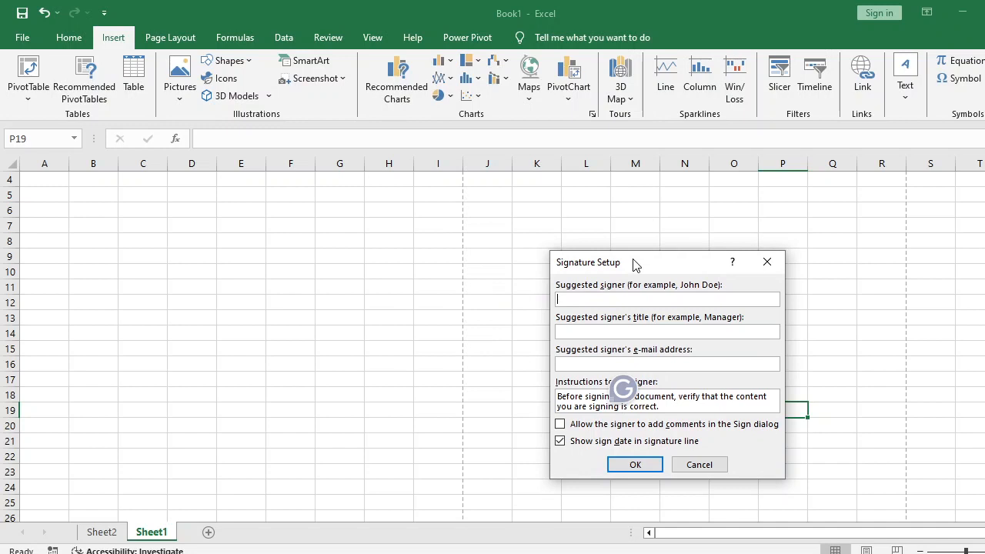
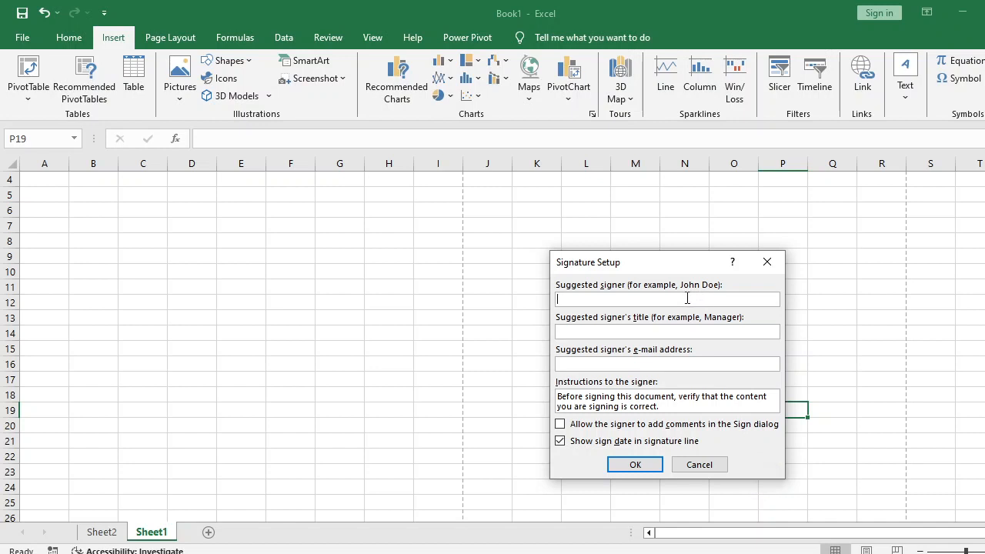
{"action": "type", "text": "NAREND"}
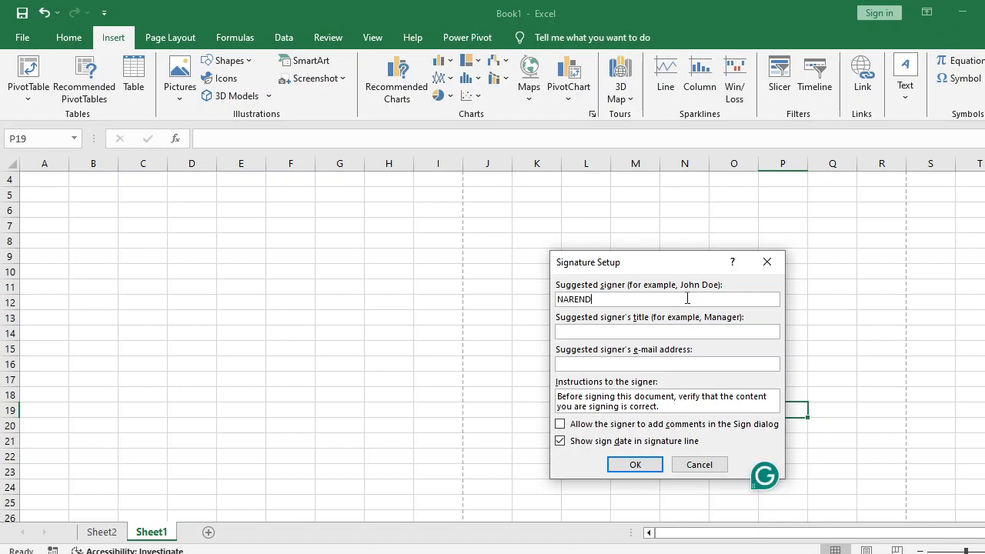
{"action": "type", "text": "RA MODI"}
{"action": "left_click", "coordinate": [647, 334]}
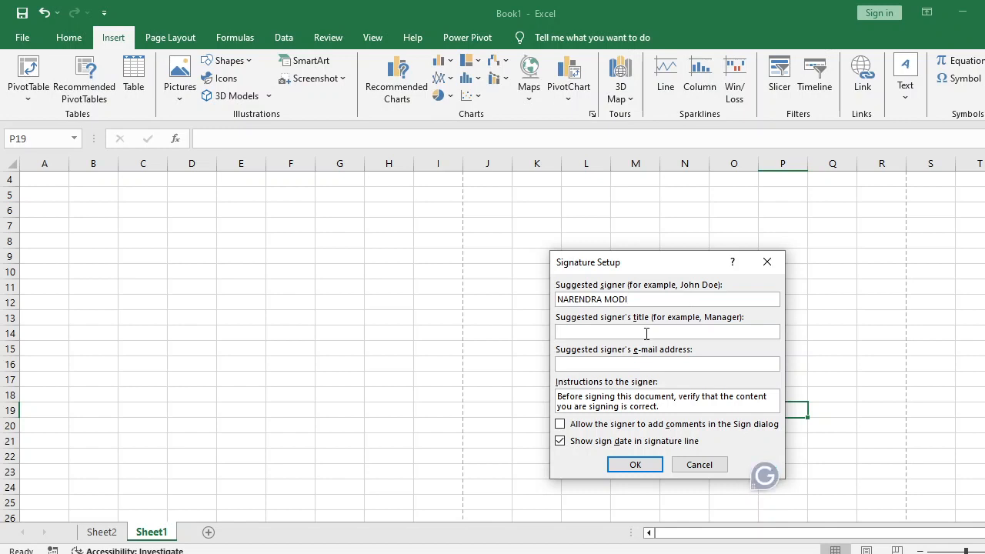
{"action": "type", "text": "PM"}
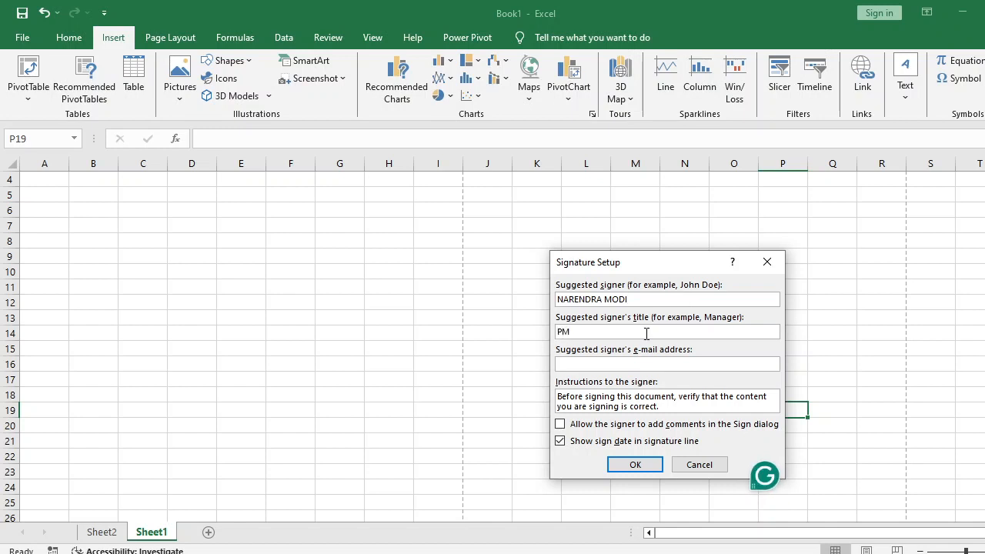
{"action": "left_click", "coordinate": [636, 465]}
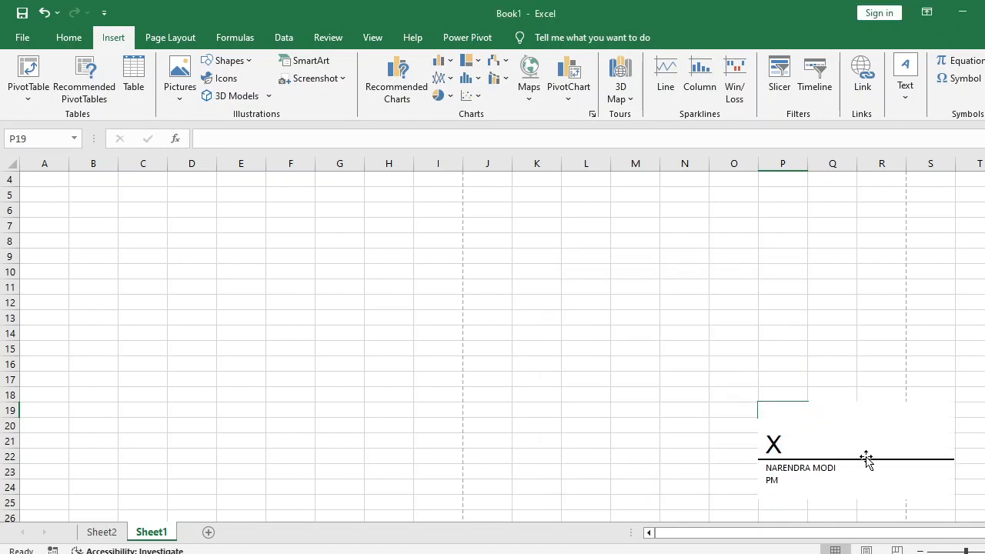
- Move the signature line to about cells F14:J20 on Sheet1
{"action": "mouse_move", "coordinate": [866, 457]}
{"action": "left_mouse_down"}
{"action": "mouse_move", "coordinate": [631, 390]}
{"action": "mouse_move", "coordinate": [641, 379]}
{"action": "mouse_move", "coordinate": [488, 363]}
{"action": "mouse_move", "coordinate": [373, 328]}
{"action": "left_mouse_up"}
{"action": "double_click", "coordinate": [651, 372]}
{"action": "left_click", "coordinate": [581, 336]}
{"action": "mouse_move", "coordinate": [442, 326]}
{"action": "left_mouse_down"}
{"action": "mouse_move", "coordinate": [490, 375]}
{"action": "mouse_move", "coordinate": [448, 336]}
{"action": "mouse_move", "coordinate": [400, 325]}
{"action": "mouse_move", "coordinate": [400, 366]}
{"action": "left_mouse_up"}
{"action": "left_click", "coordinate": [626, 336]}
{"action": "left_click", "coordinate": [387, 321]}
{"action": "left_click", "coordinate": [626, 336]}
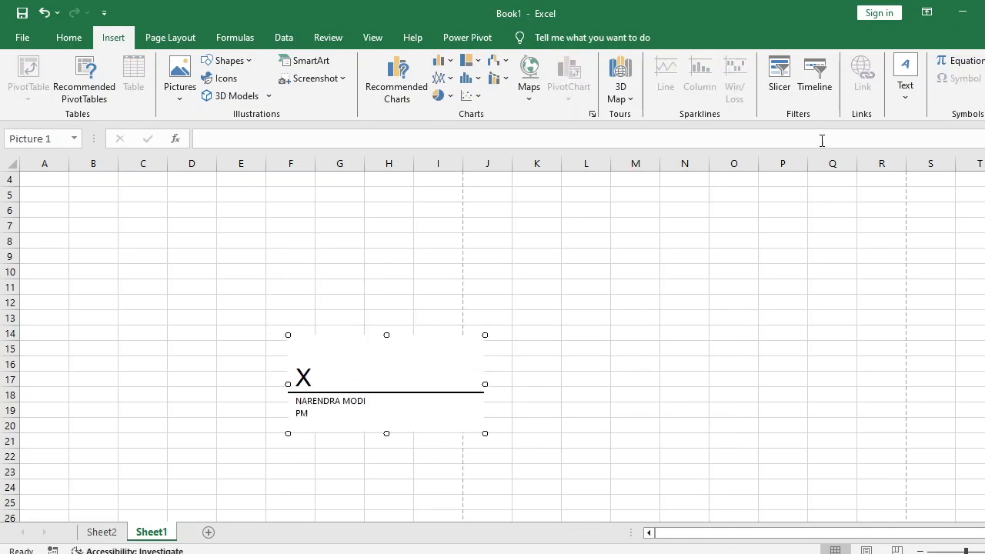
- Insert a new Bitmap Image object into Sheet1 and open its canvas
{"action": "left_click", "coordinate": [906, 93]}
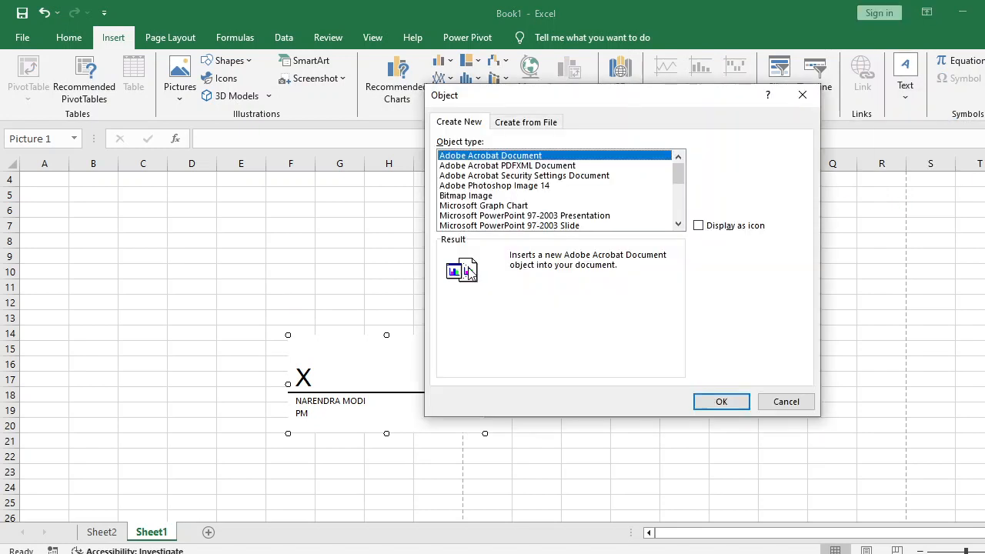
{"action": "left_click", "coordinate": [466, 197]}
{"action": "left_click", "coordinate": [705, 400]}
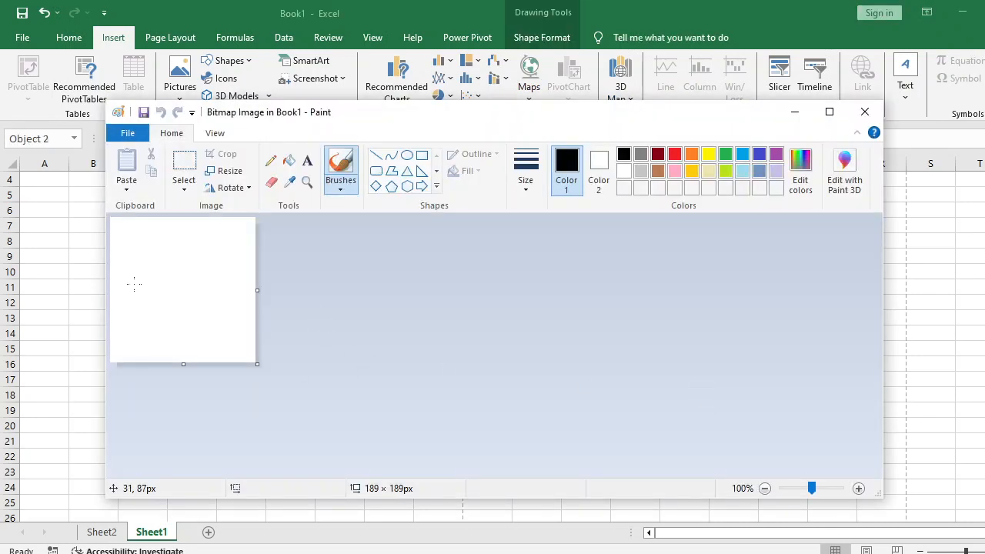
- Draw a freehand signature on the bitmap canvas with the black brush and place the object just above the signature line
{"action": "left_click_drag", "start_coordinate": [124, 281], "coordinate": [153, 339]}
{"action": "mouse_move", "coordinate": [154, 285]}
{"action": "left_mouse_down"}
{"action": "mouse_move", "coordinate": [159, 311]}
{"action": "mouse_move", "coordinate": [180, 304]}
{"action": "mouse_move", "coordinate": [139, 288]}
{"action": "mouse_move", "coordinate": [216, 278]}
{"action": "mouse_move", "coordinate": [253, 294]}
{"action": "mouse_move", "coordinate": [250, 312]}
{"action": "left_mouse_up"}
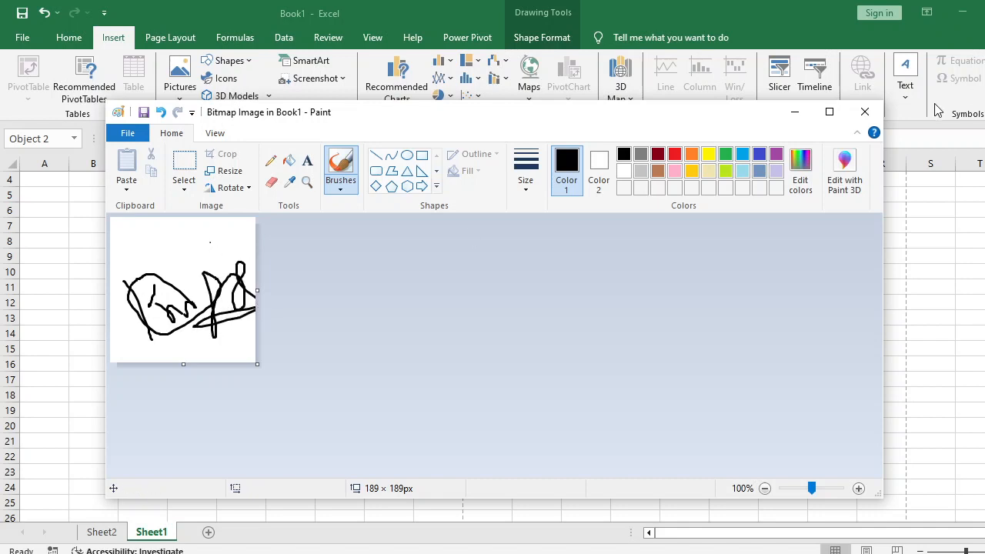
{"action": "left_click", "coordinate": [865, 112]}
{"action": "mouse_move", "coordinate": [697, 355]}
{"action": "left_mouse_down"}
{"action": "mouse_move", "coordinate": [576, 193]}
{"action": "mouse_move", "coordinate": [557, 254]}
{"action": "mouse_move", "coordinate": [624, 226]}
{"action": "left_mouse_up"}
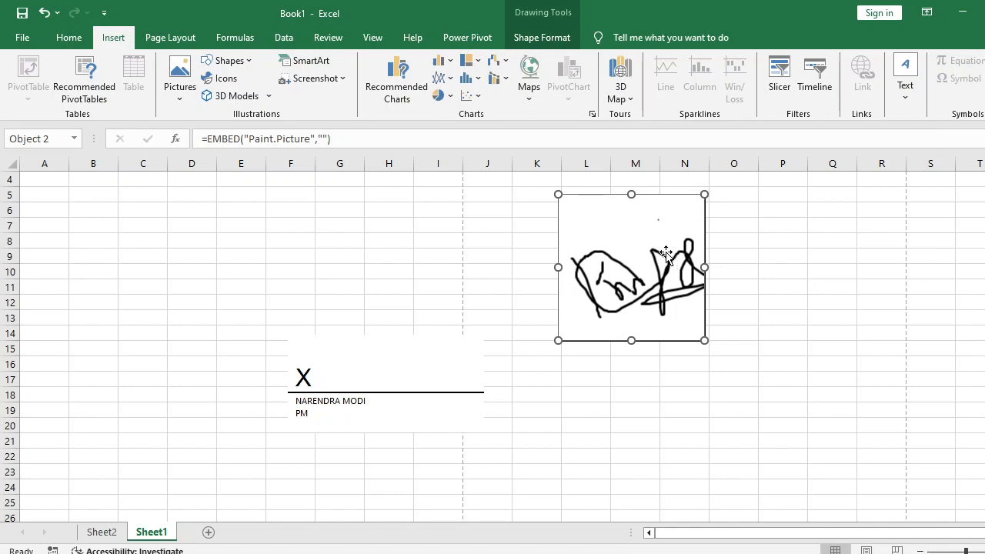
{"action": "left_click_drag", "start_coordinate": [662, 256], "coordinate": [467, 247]}
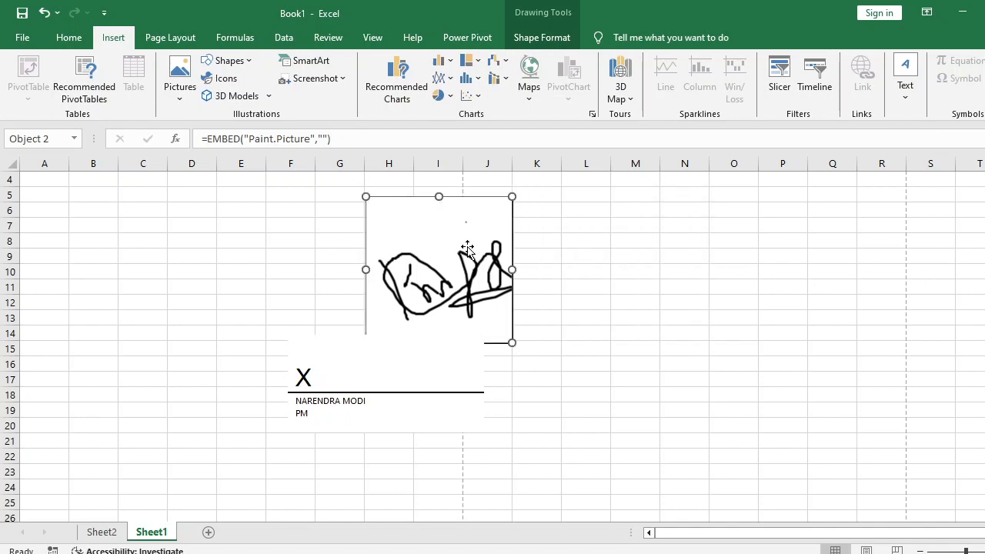
- Delete the bitmap signature object and the signature line from Sheet1
{"action": "key", "text": "Delete"}
{"action": "left_click", "coordinate": [446, 378]}
{"action": "key", "text": "Delete"}
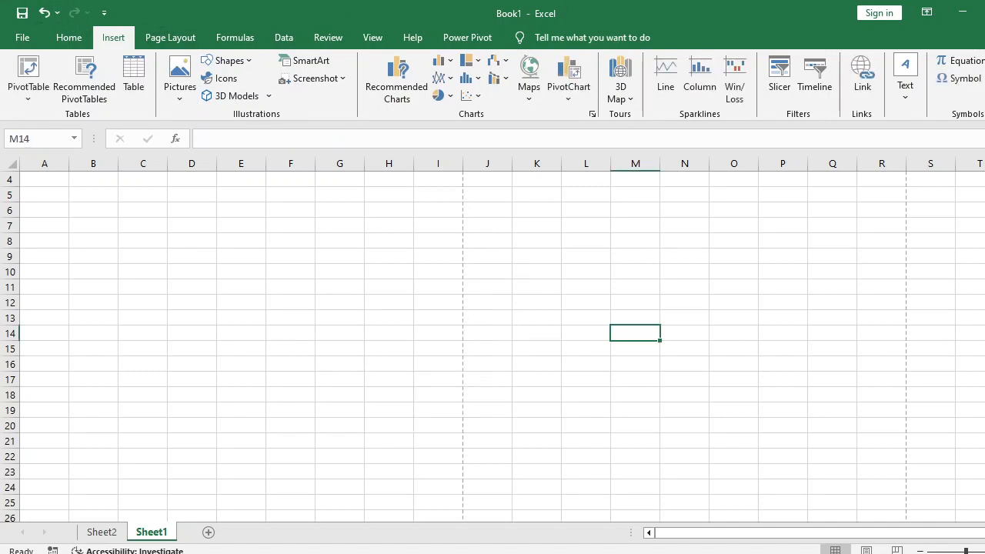
- Insert the built-in Quadratic Formula equation into Sheet1
{"action": "left_click", "coordinate": [962, 60]}
{"action": "scroll", "coordinate": [943, 193], "scroll_direction": "down", "scroll_amount": 3}
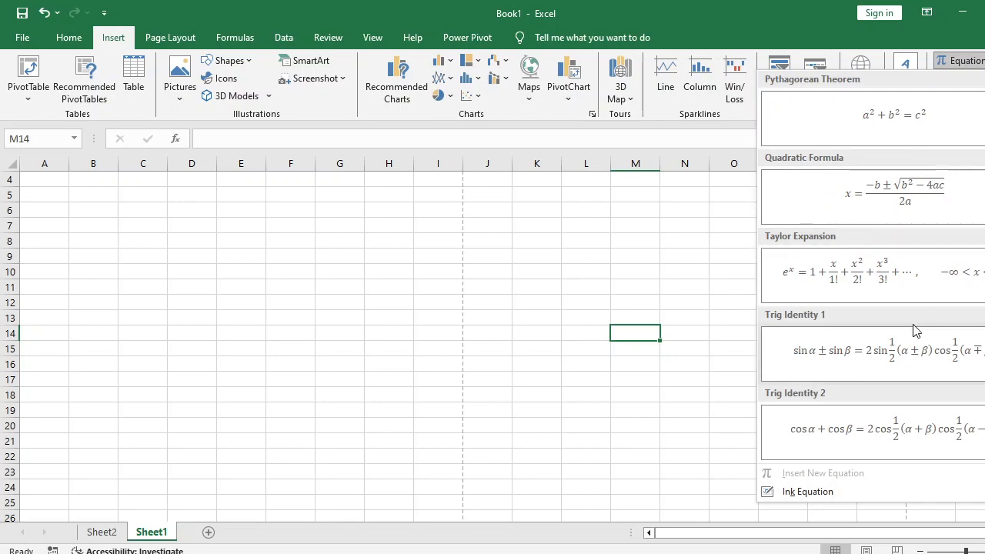
{"action": "scroll", "coordinate": [902, 312], "scroll_direction": "up", "scroll_amount": 3}
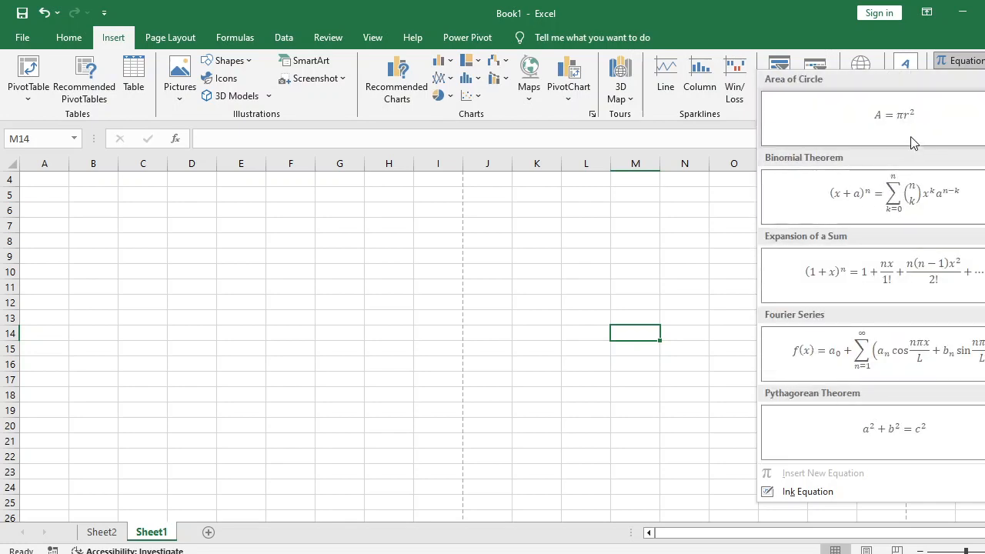
{"action": "scroll", "coordinate": [908, 192], "scroll_direction": "down", "scroll_amount": 4}
{"action": "left_click", "coordinate": [923, 202]}
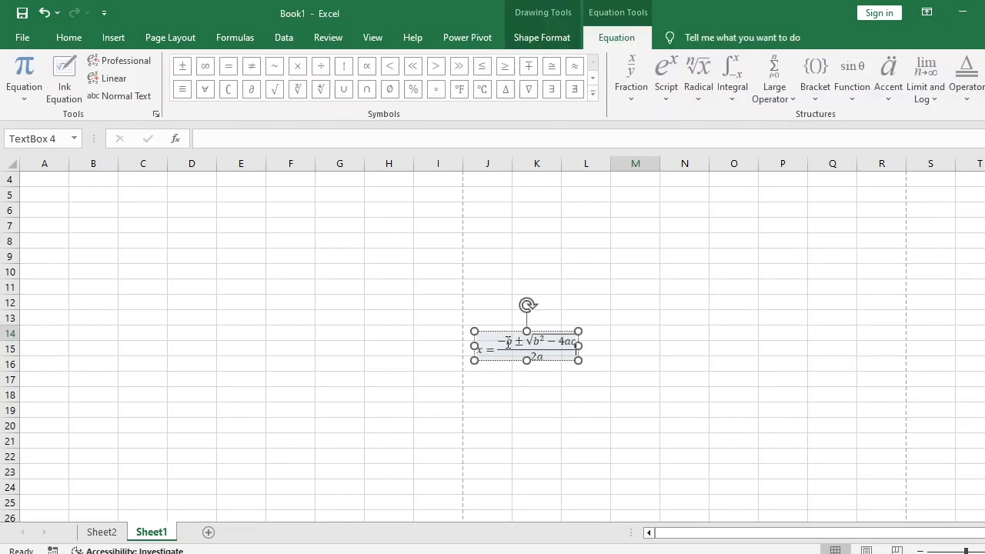
- Enlarge the quadratic formula's font size to 36 and move its box to about cells F10:M15
{"action": "left_click", "coordinate": [112, 38]}
{"action": "left_click", "coordinate": [70, 38]}
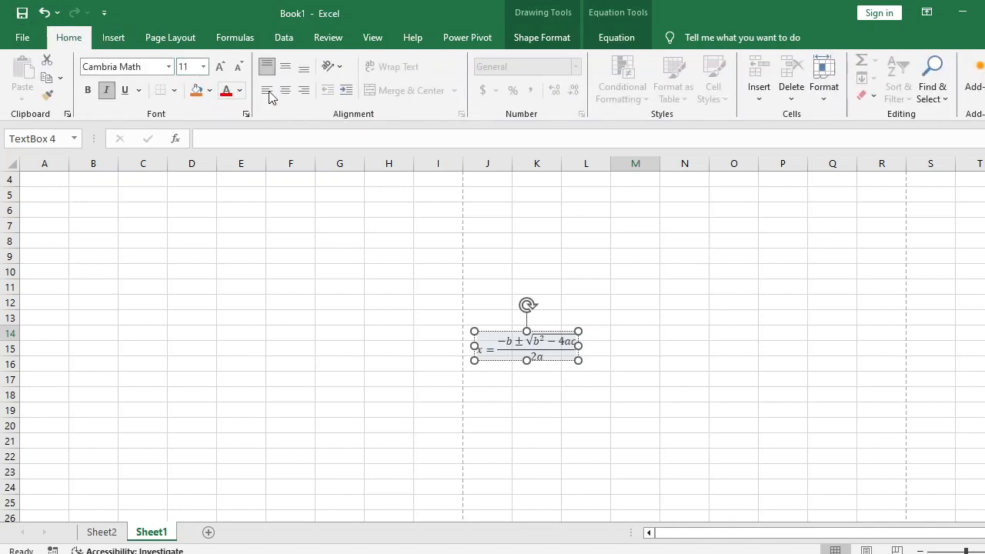
{"action": "left_click", "coordinate": [221, 69]}
{"action": "left_click", "coordinate": [222, 69]}
{"action": "left_click", "coordinate": [222, 69]}
{"action": "left_click", "coordinate": [221, 69]}
{"action": "left_click", "coordinate": [221, 69]}
{"action": "left_click", "coordinate": [221, 69]}
{"action": "left_click", "coordinate": [221, 68]}
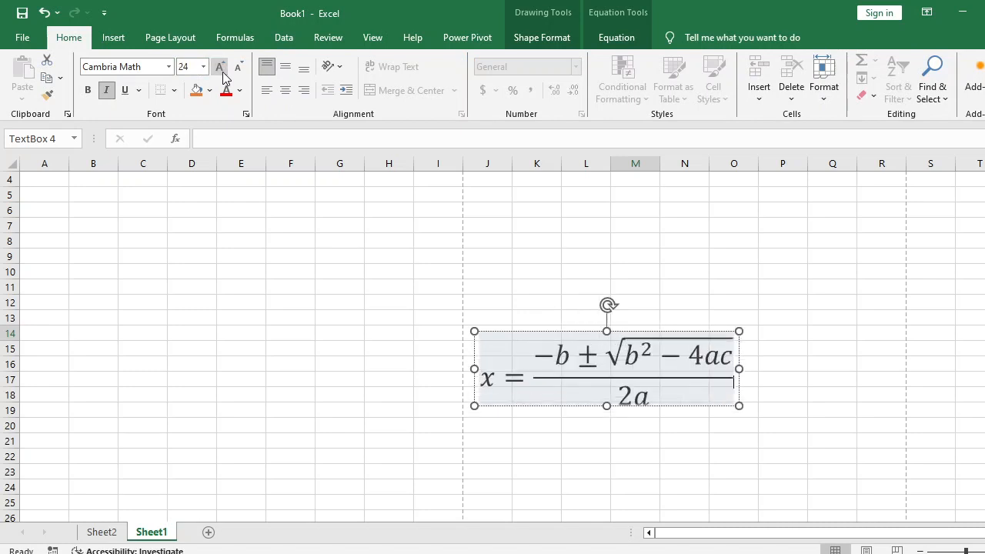
{"action": "left_click", "coordinate": [221, 69]}
{"action": "left_click", "coordinate": [221, 68]}
{"action": "left_click", "coordinate": [221, 68]}
{"action": "left_click_drag", "start_coordinate": [743, 331], "coordinate": [563, 262]}
- Add a % symbol from the Basic Math set after the exponent 2 of b in the equation
{"action": "left_click", "coordinate": [544, 40]}
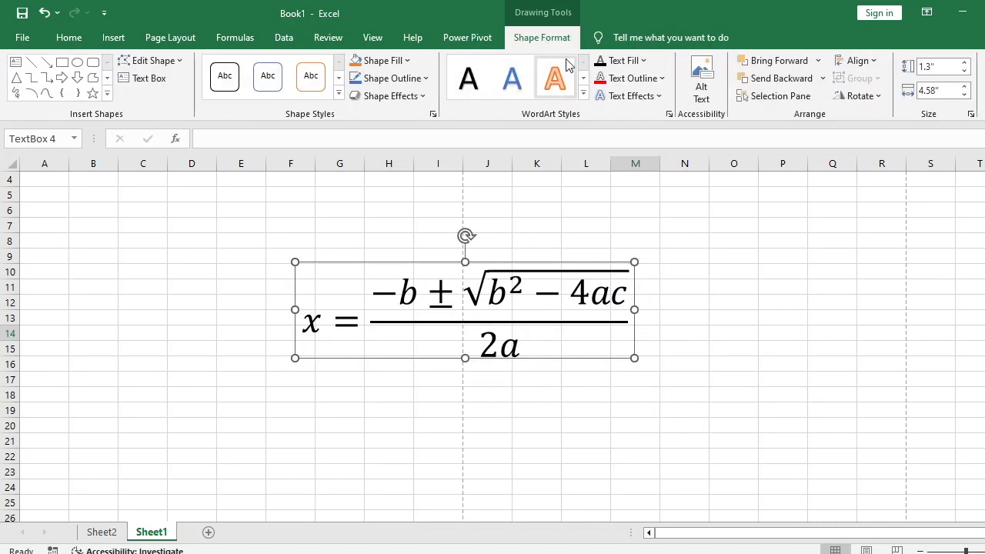
{"action": "left_click", "coordinate": [523, 291]}
{"action": "left_click", "coordinate": [620, 38]}
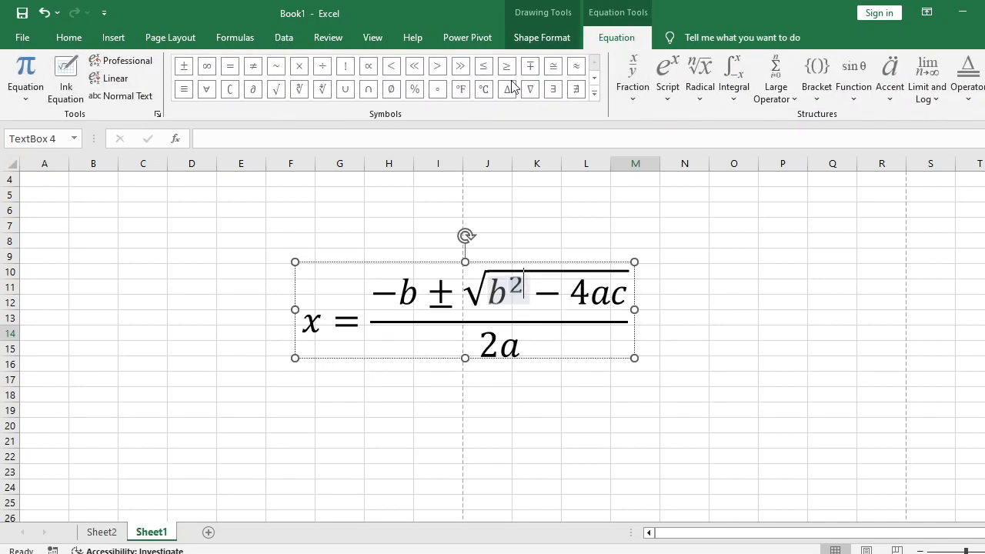
{"action": "left_click", "coordinate": [594, 93]}
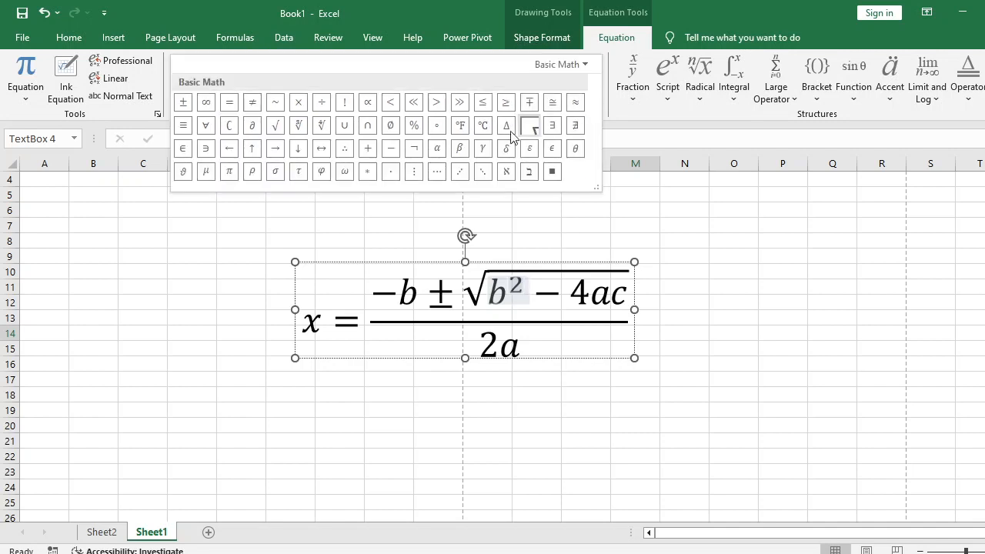
{"action": "left_click", "coordinate": [414, 129]}
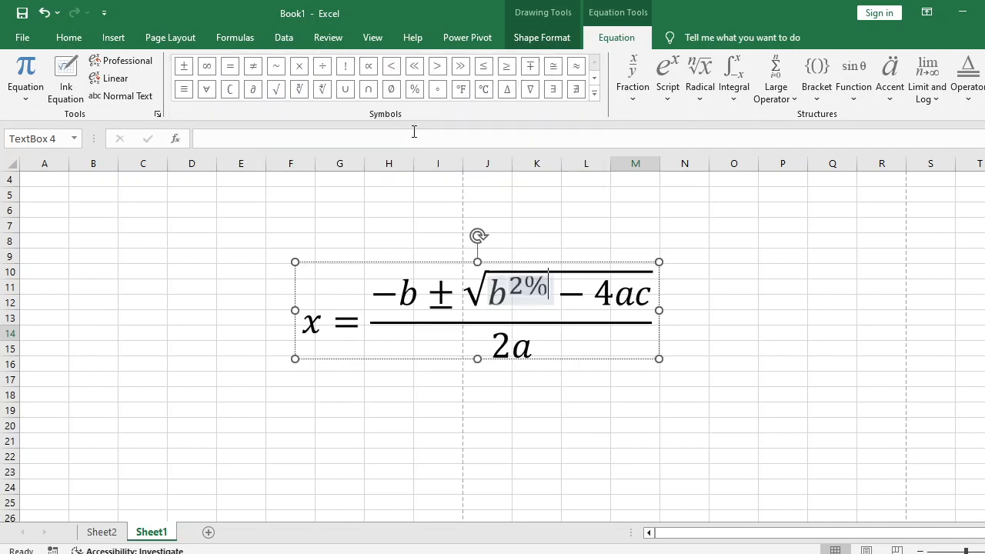
- Add a sin function with an empty placeholder after the % symbol in the exponent of b
{"action": "left_click", "coordinate": [635, 97]}
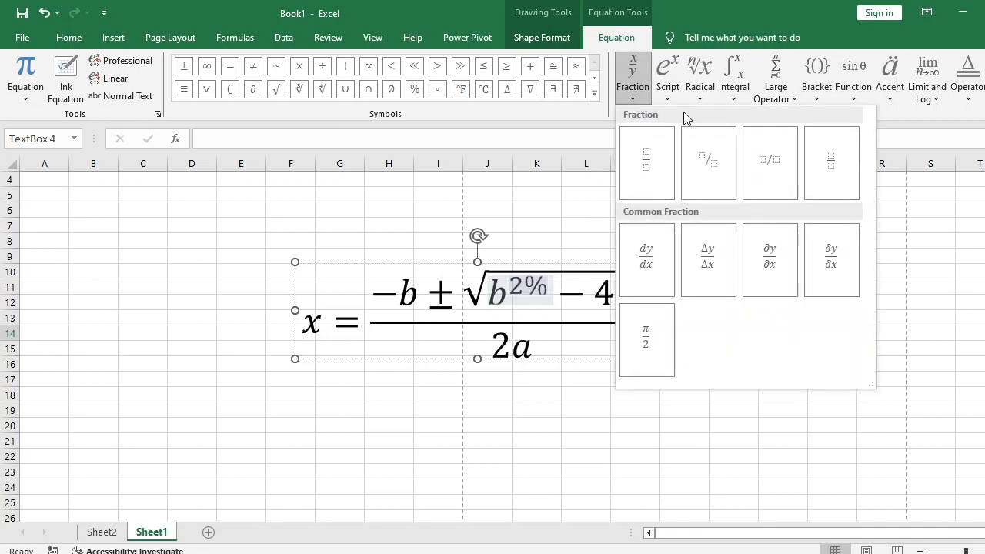
{"action": "left_click", "coordinate": [670, 93]}
{"action": "left_click", "coordinate": [701, 96]}
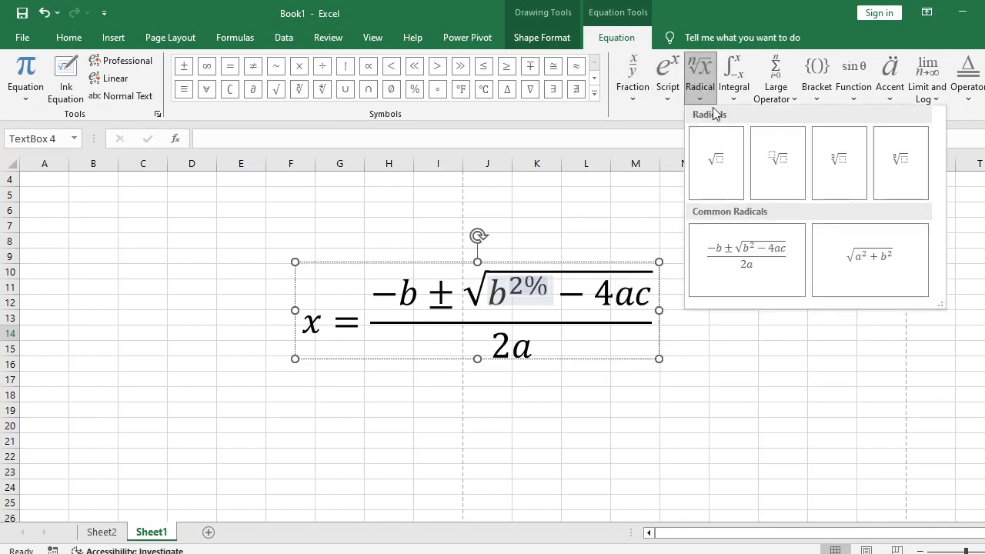
{"action": "left_click", "coordinate": [734, 96]}
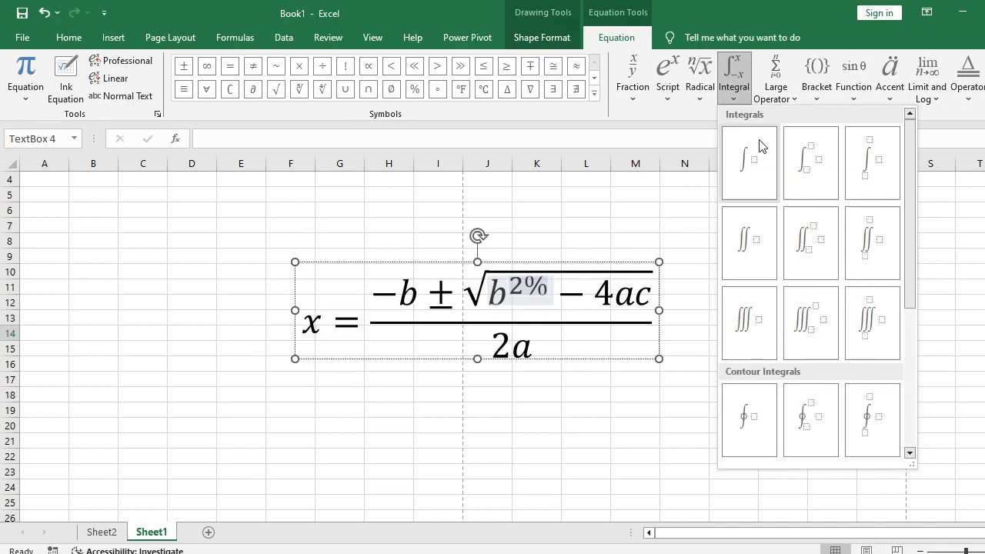
{"action": "left_click", "coordinate": [774, 94]}
{"action": "left_click", "coordinate": [820, 94]}
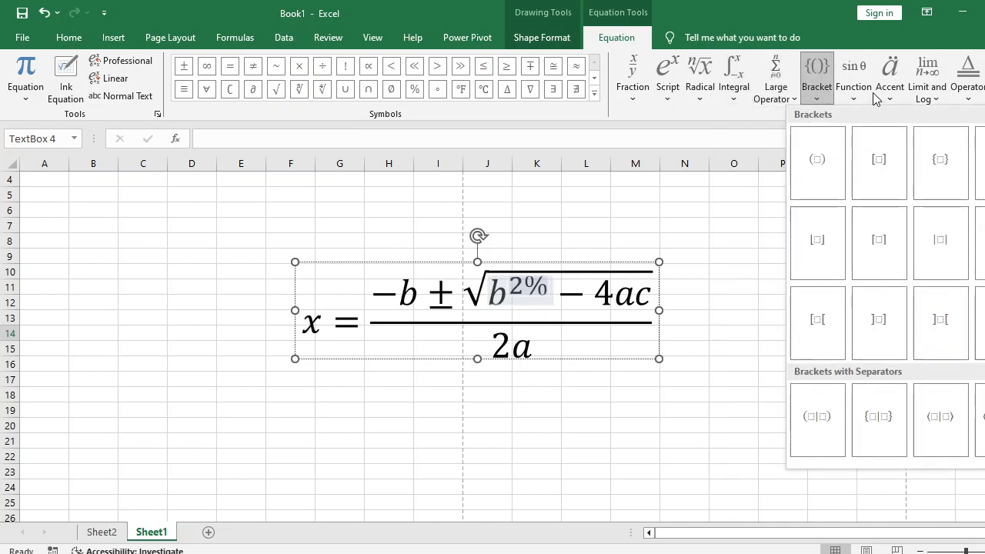
{"action": "left_click", "coordinate": [865, 87]}
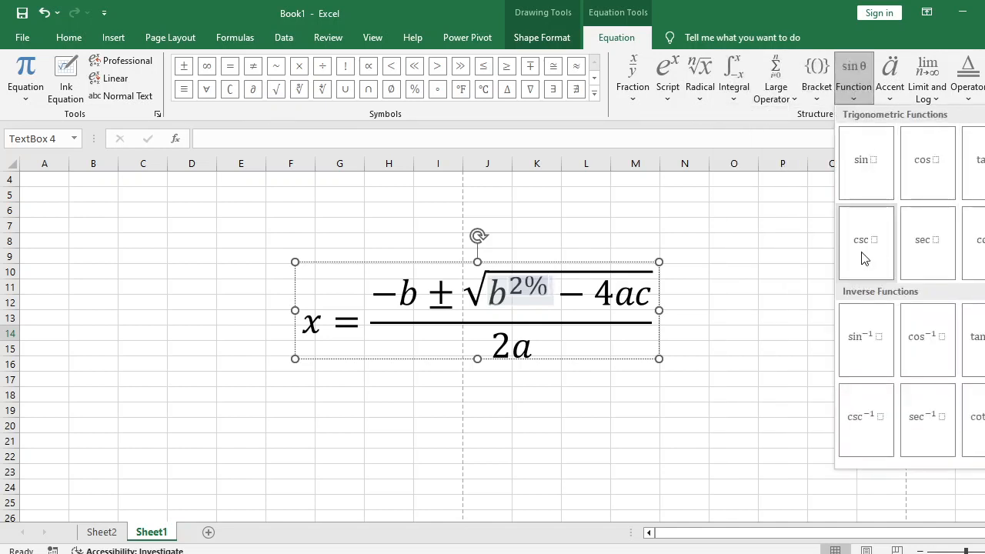
{"action": "left_click", "coordinate": [862, 174]}
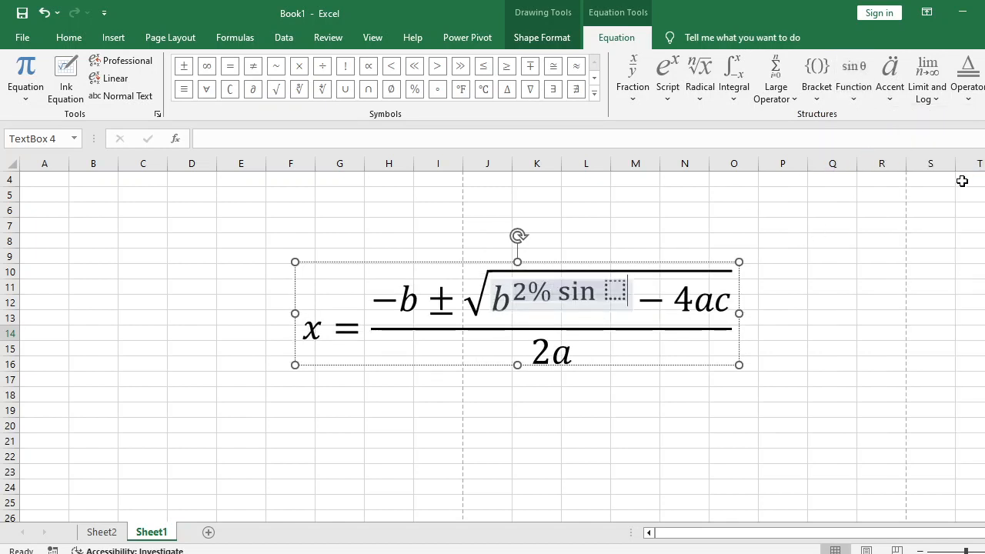
{"action": "left_click", "coordinate": [983, 86]}
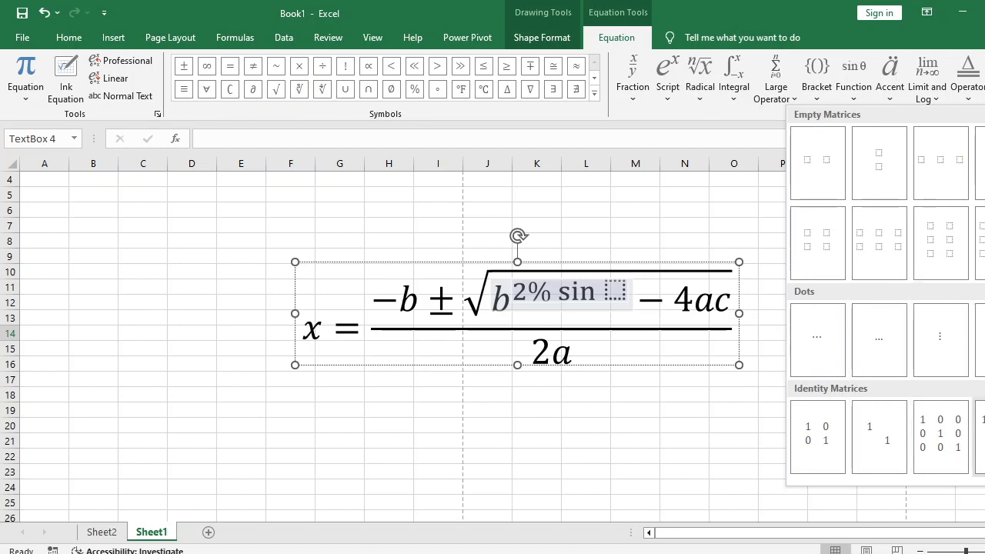
{"action": "scroll", "coordinate": [971, 408], "scroll_direction": "down", "scroll_amount": 2}
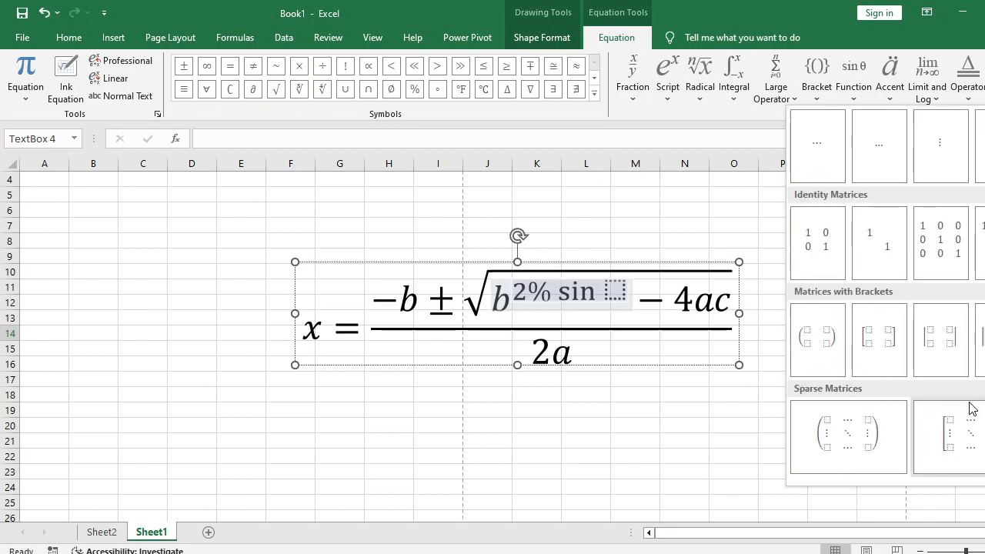
{"action": "left_click", "coordinate": [447, 210]}
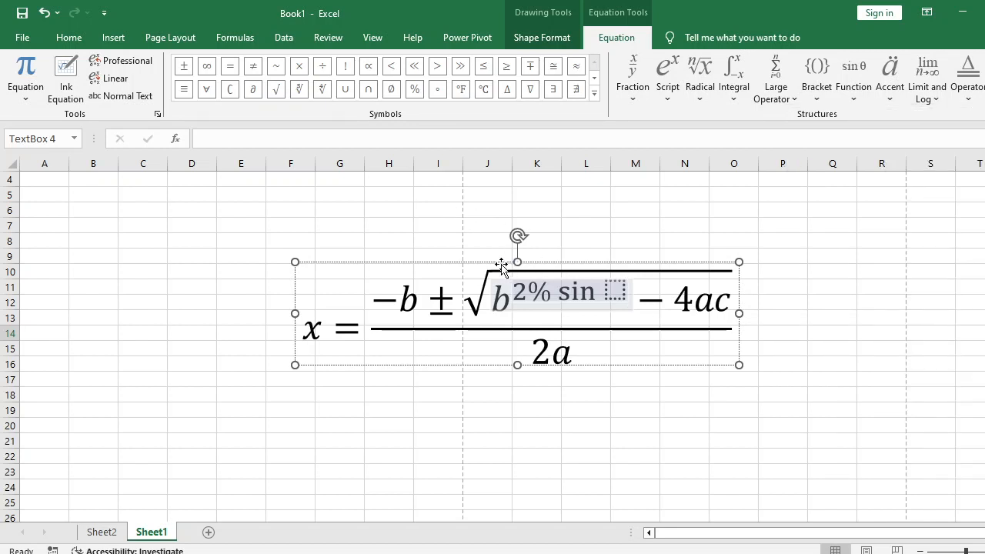
- Delete the equation box from Sheet1
{"action": "left_click", "coordinate": [450, 265]}
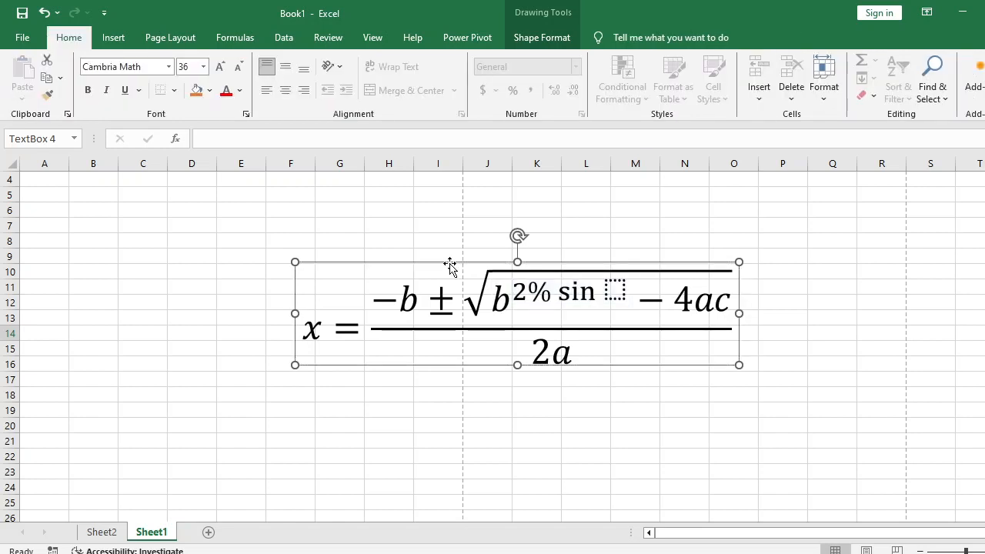
{"action": "key", "text": "Delete"}
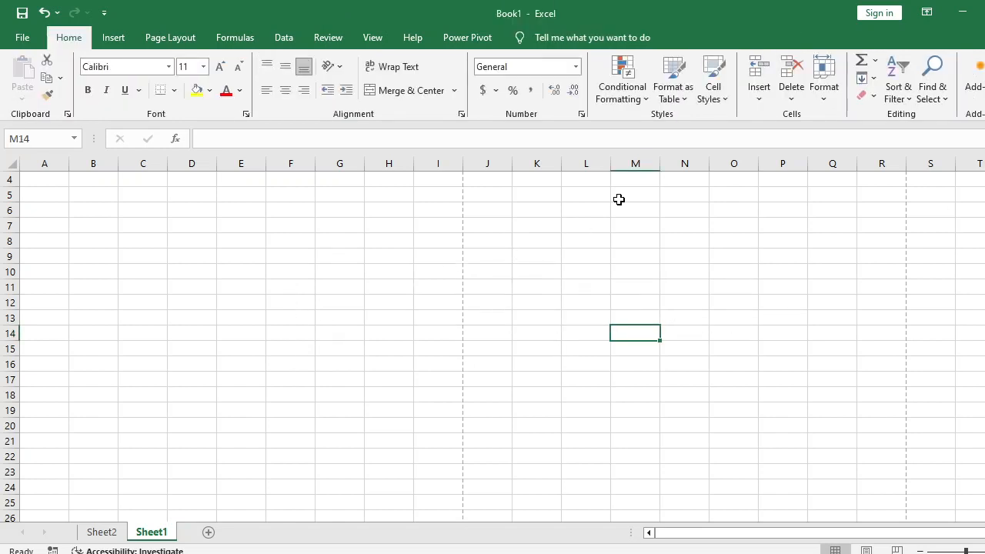
- Insert the Wingdings 2 telephone handset symbol, character code 40, three times into cell M14
{"action": "left_click", "coordinate": [110, 38]}
{"action": "left_click", "coordinate": [962, 79]}
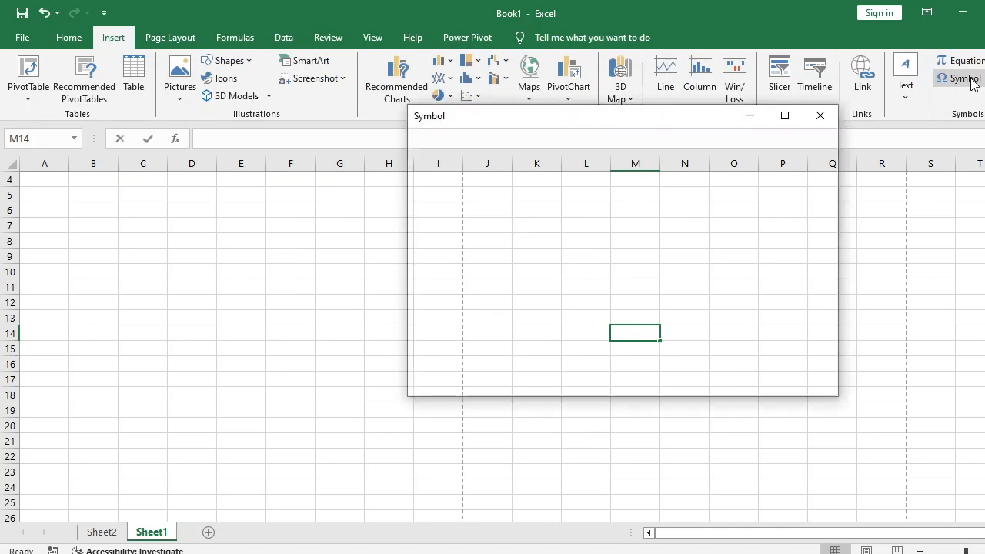
{"action": "left_click", "coordinate": [574, 243]}
{"action": "left_click", "coordinate": [500, 223]}
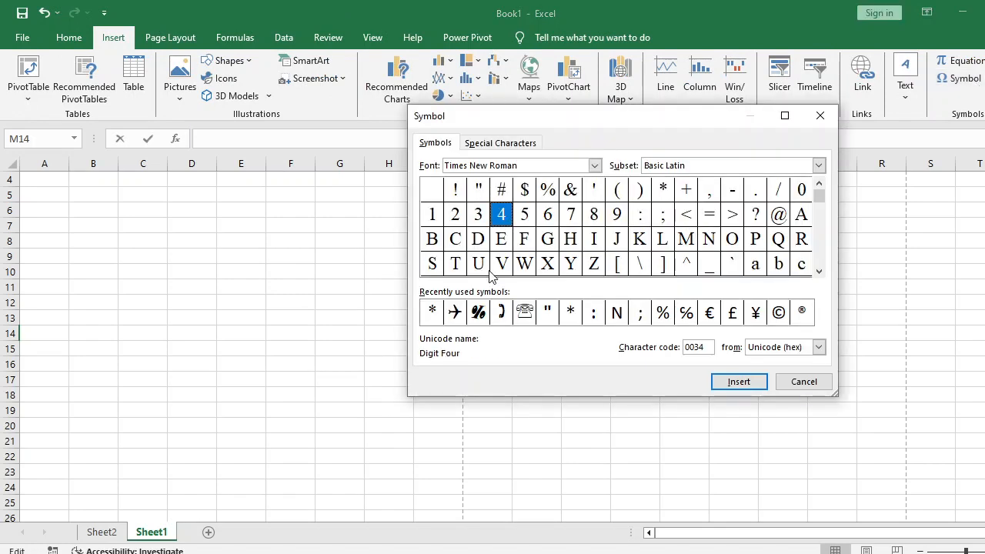
{"action": "left_click", "coordinate": [501, 311]}
{"action": "left_click", "coordinate": [740, 381]}
{"action": "left_click", "coordinate": [746, 380]}
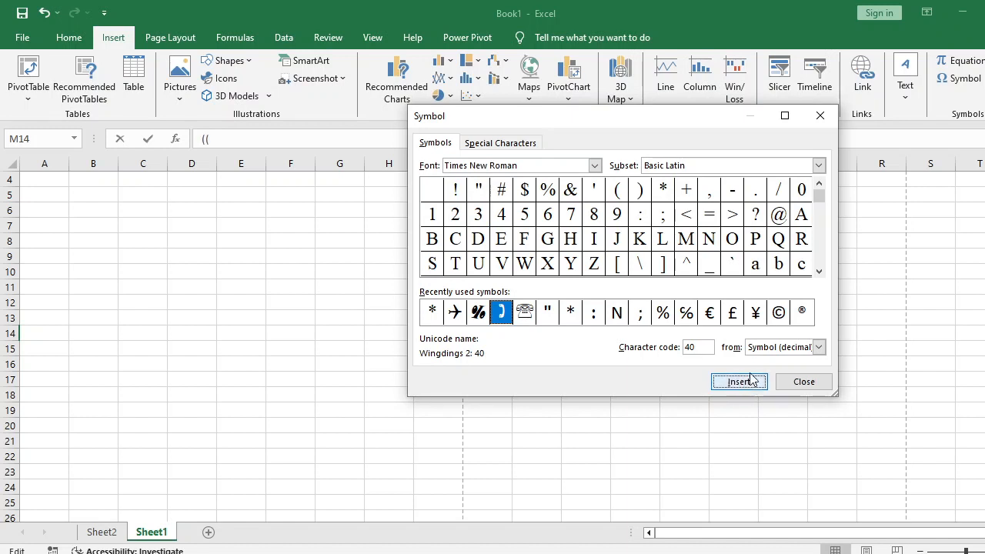
{"action": "left_click_drag", "start_coordinate": [698, 123], "coordinate": [984, 146]}
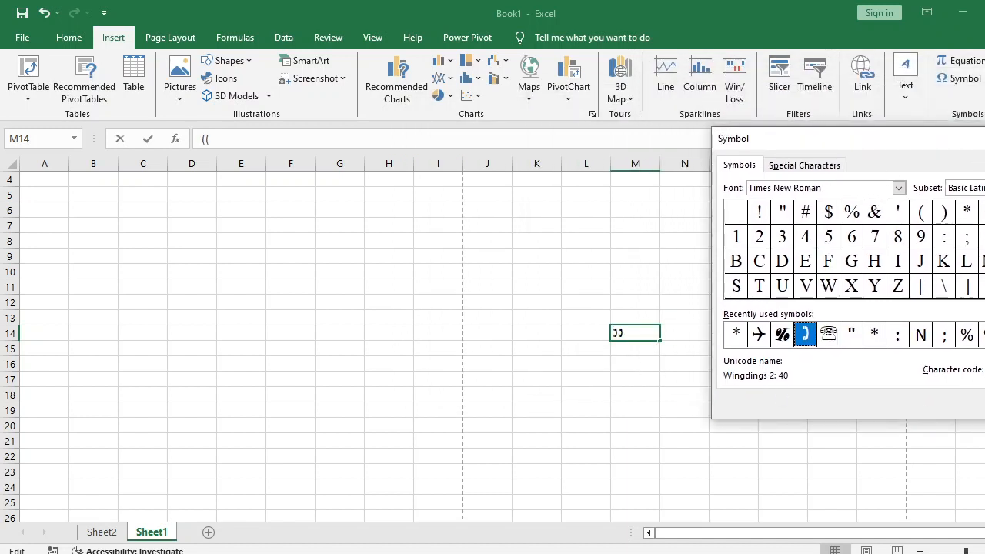
{"action": "left_click_drag", "start_coordinate": [939, 144], "coordinate": [304, 132]}
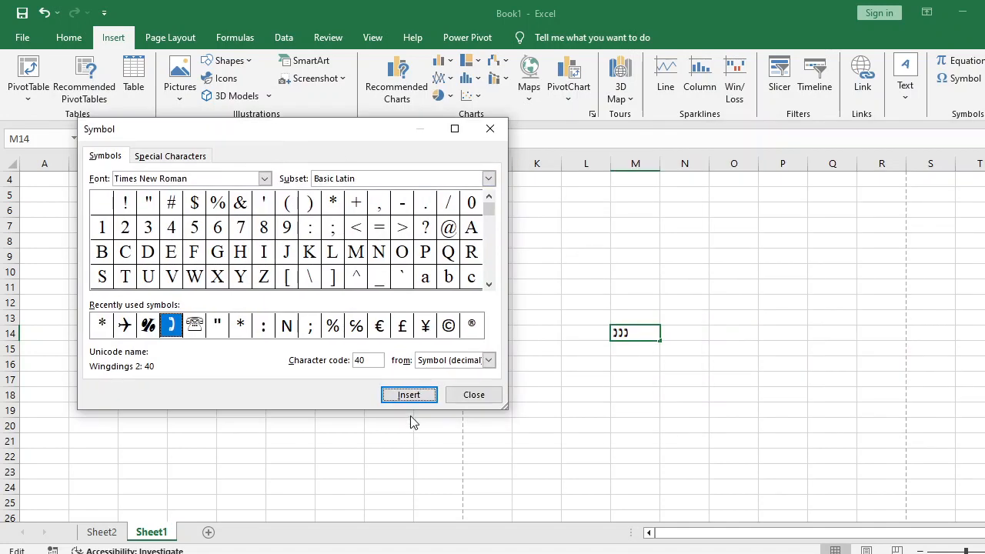
{"action": "left_click", "coordinate": [474, 395]}
{"action": "left_click", "coordinate": [536, 257]}
- Insert the Wingdings 2 black upward-pointing hand symbol, character code 76, into cell F7
{"action": "left_click", "coordinate": [277, 231]}
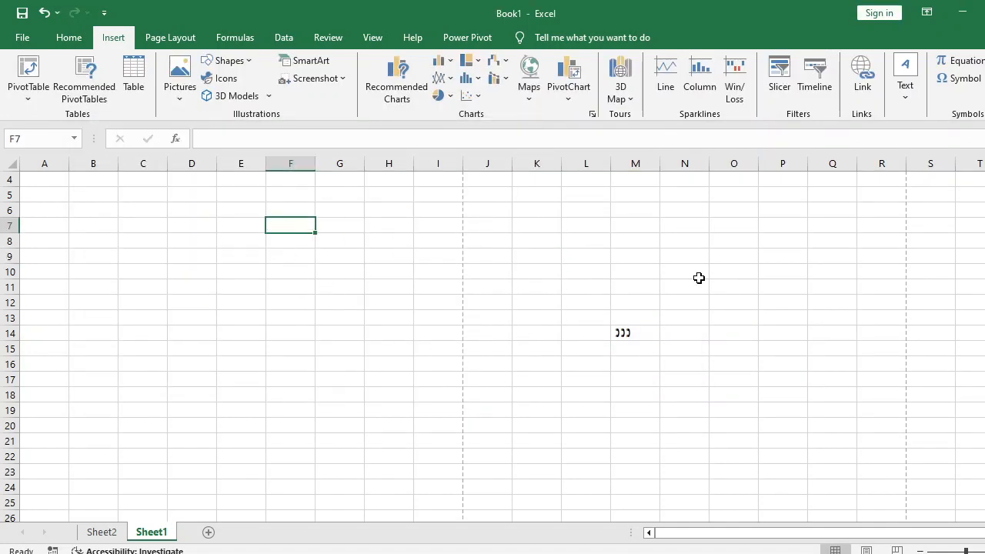
{"action": "left_click", "coordinate": [971, 86]}
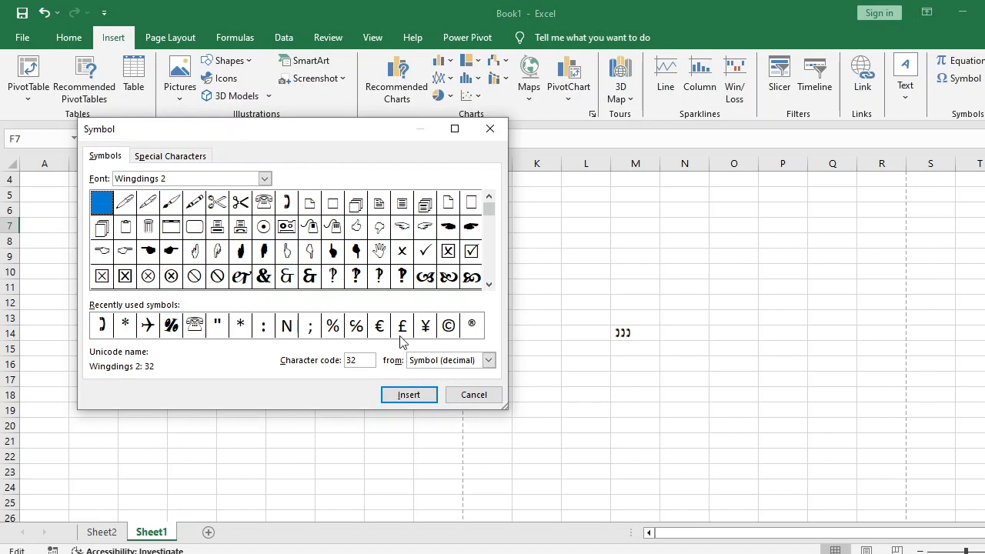
{"action": "left_click", "coordinate": [335, 256]}
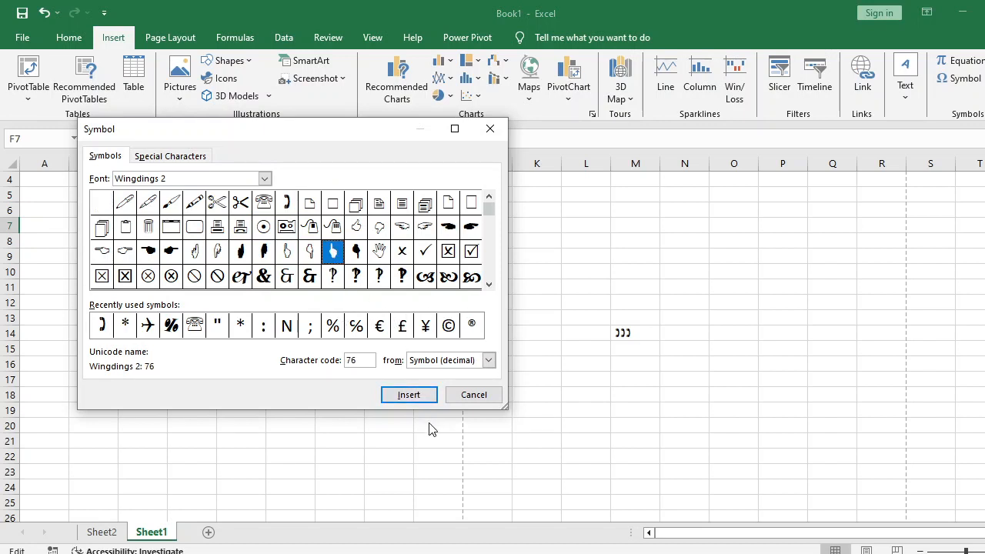
{"action": "left_click", "coordinate": [416, 397]}
{"action": "left_click", "coordinate": [475, 393]}
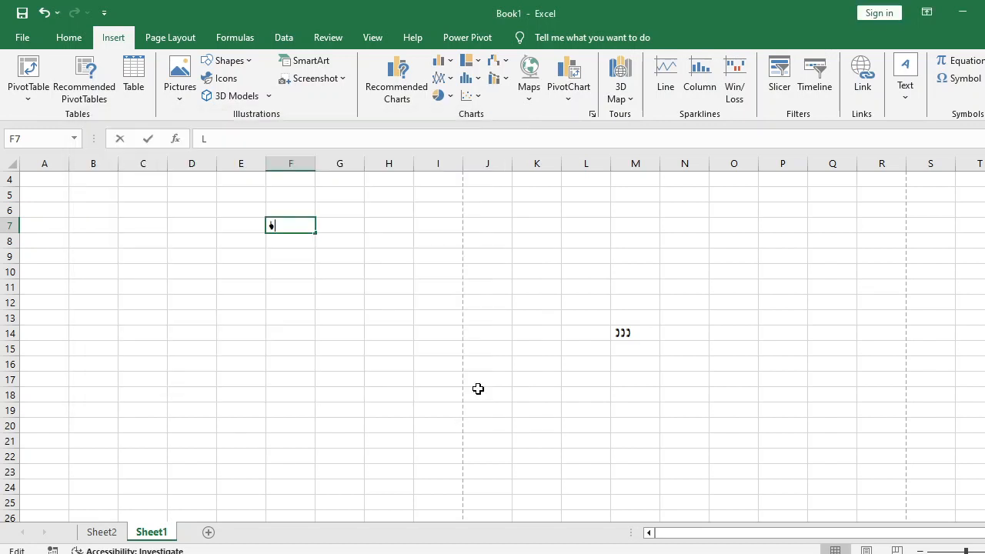
{"action": "left_click", "coordinate": [528, 270]}
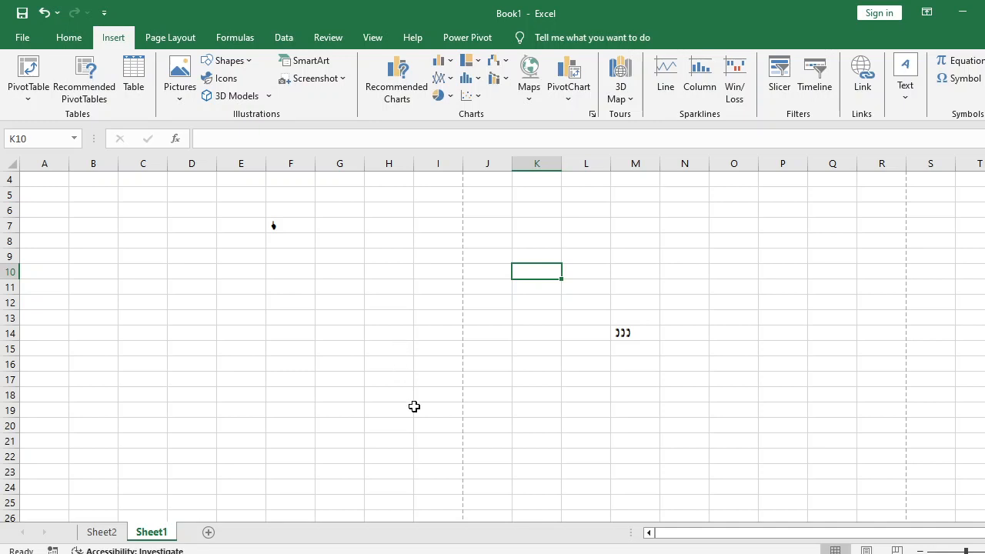